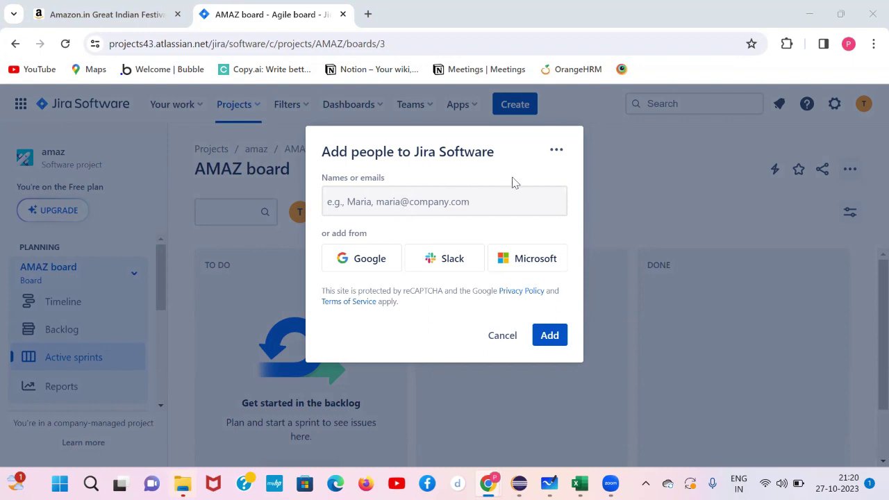
- Cancel the Add people to Jira Software dialog to return to the AMAZ board
left_click(494, 335)
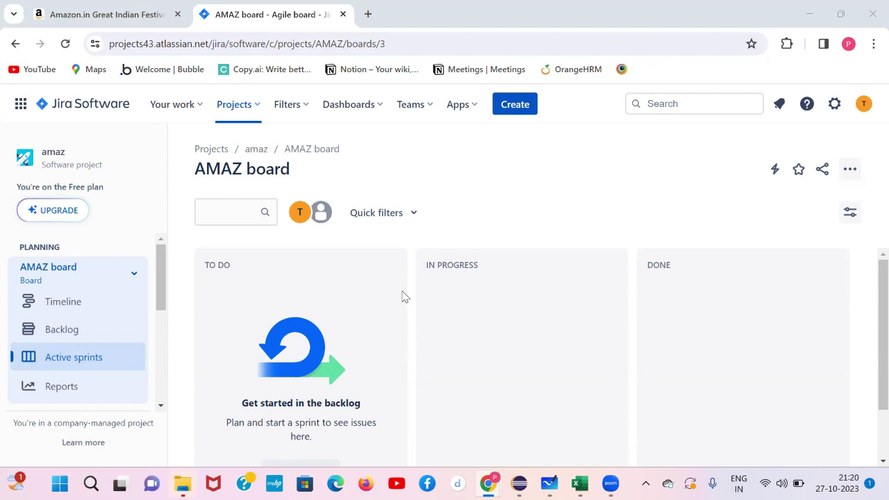
scroll(402, 298, "down", 1)
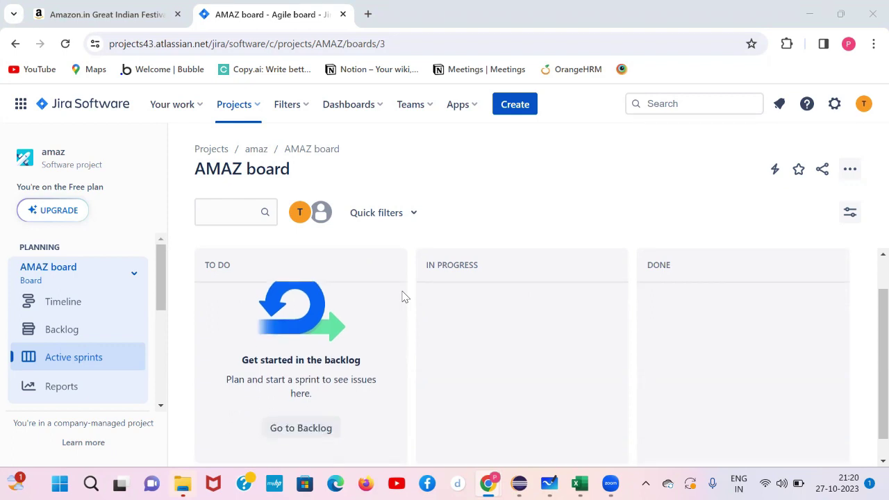
left_click(518, 105)
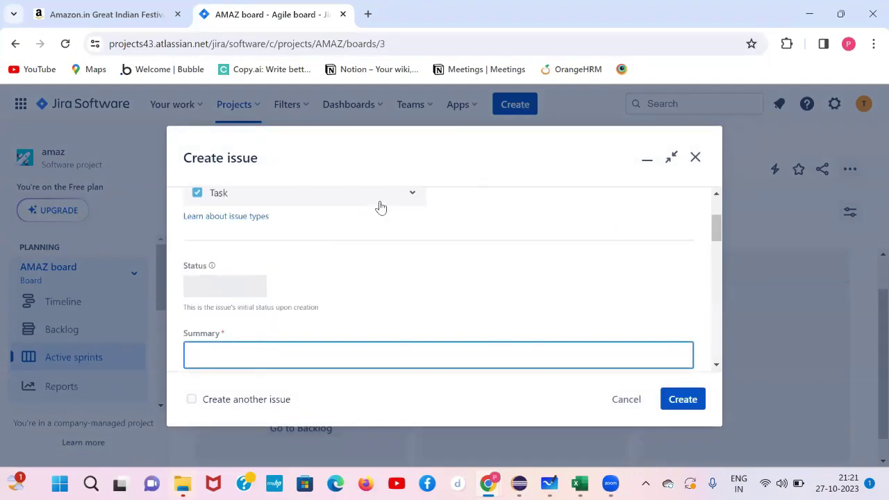
left_click(356, 200)
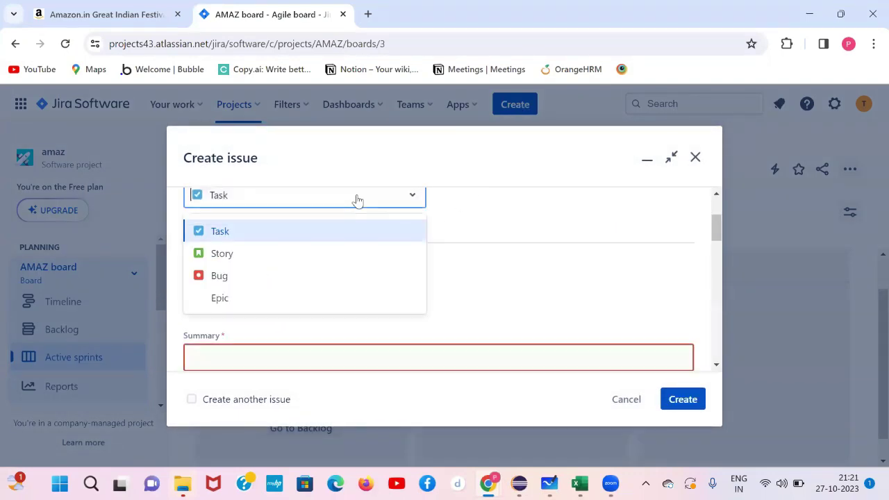
left_click(254, 277)
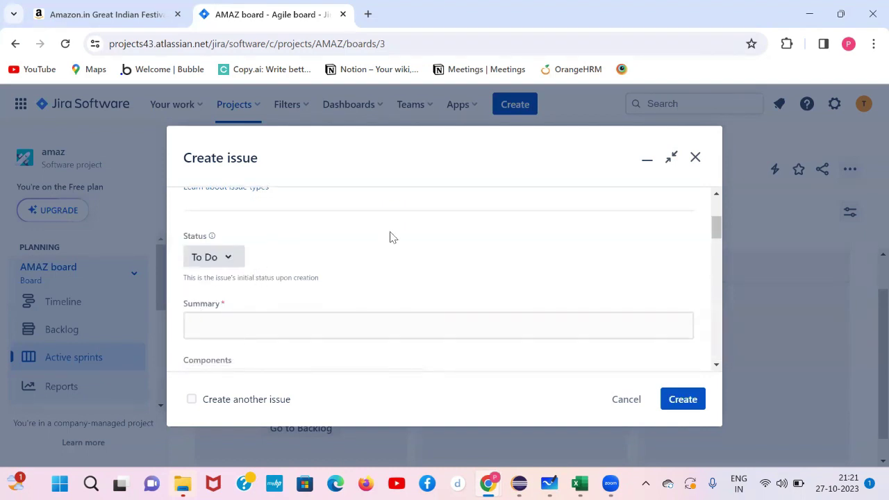
scroll(389, 237, "up", 2)
scroll(392, 238, "up", 1)
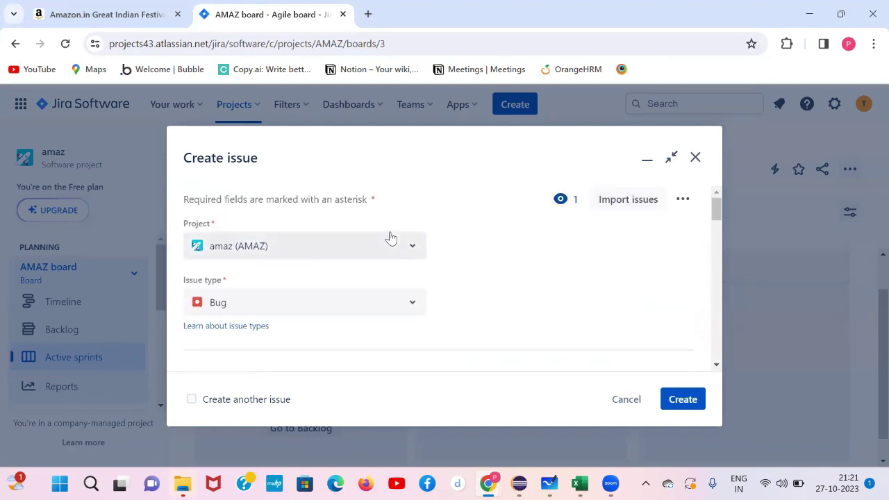
scroll(390, 237, "down", 2)
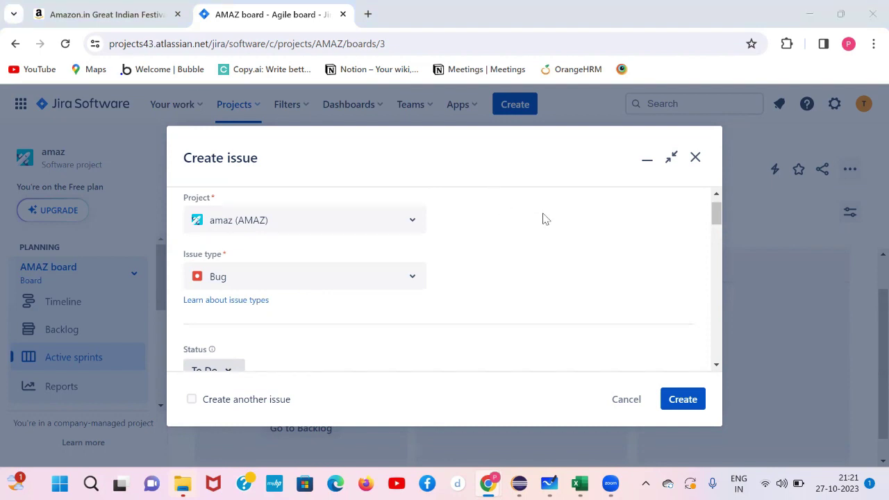
scroll(495, 280, "up", 1)
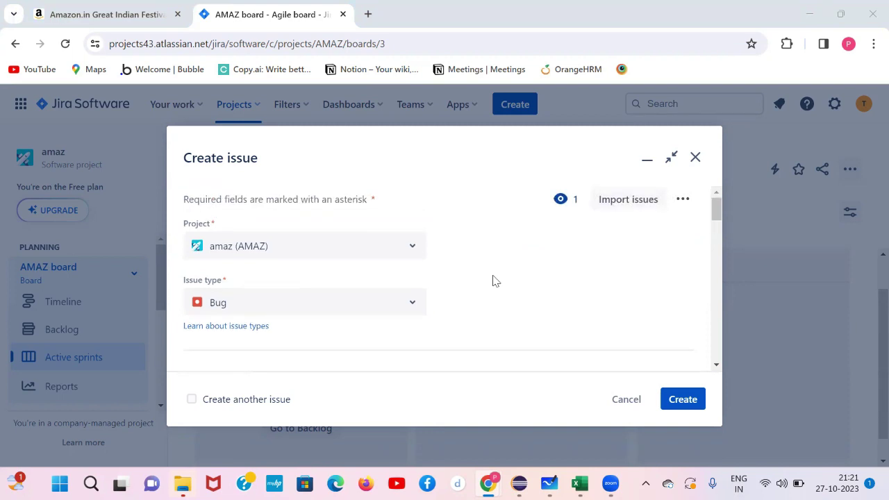
left_click(696, 158)
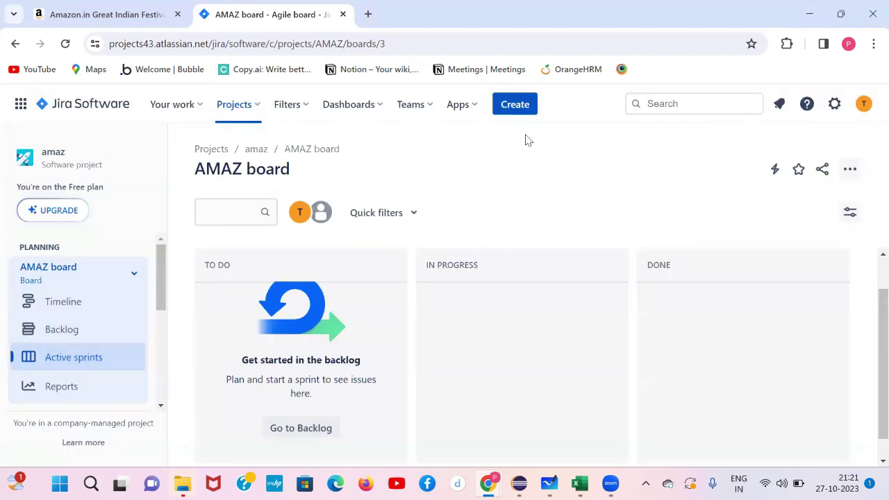
- Open Amazon.in in a separate browser window, search for "iphone 14" and look through the listed products
key("ctrl+n")
type("ama")
key("Return")
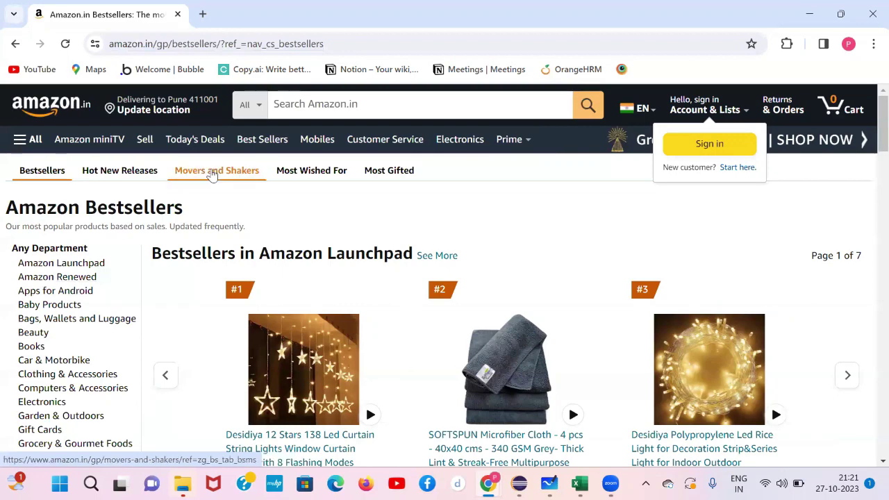
left_click(304, 116)
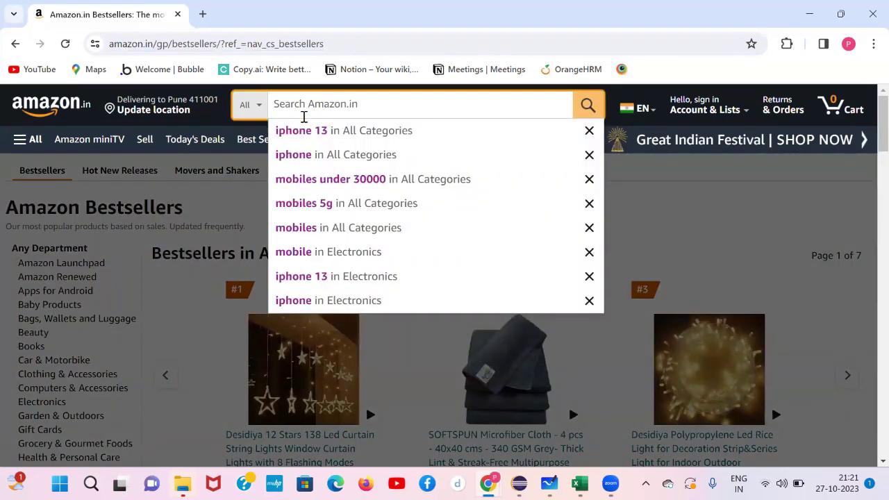
type("iphone")
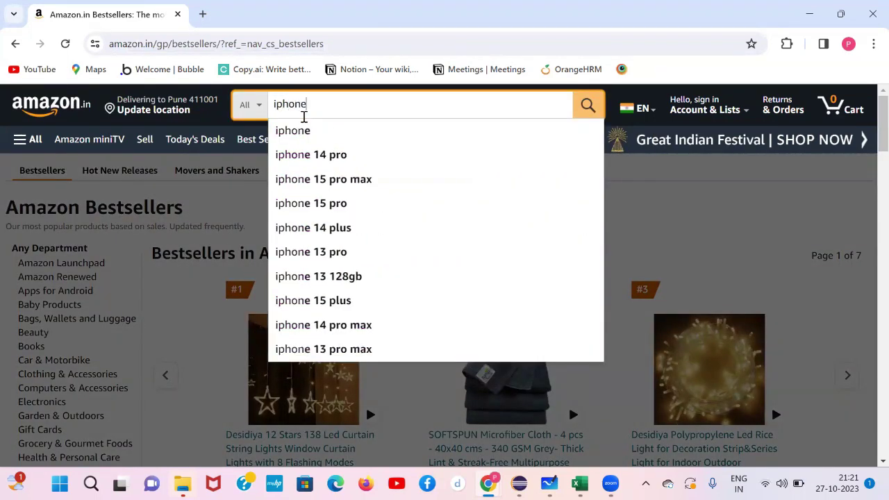
type(" 14")
key("Return")
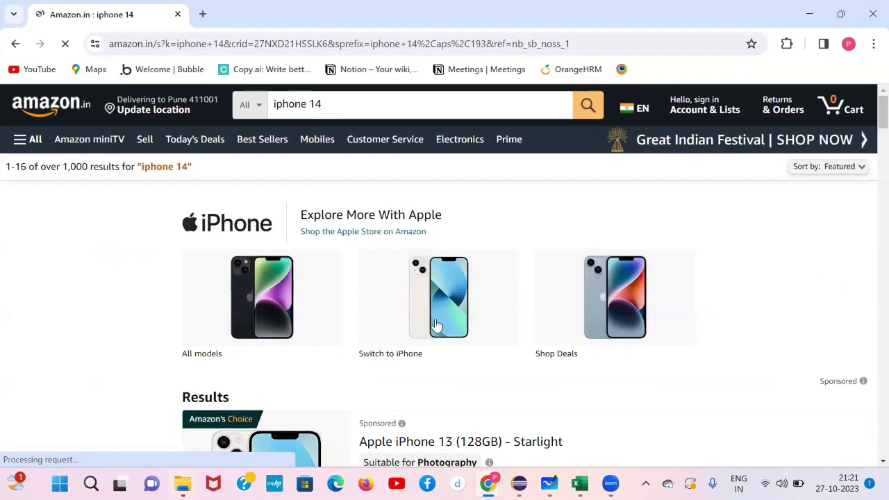
scroll(436, 326, "down", 2)
scroll(436, 326, "down", 4)
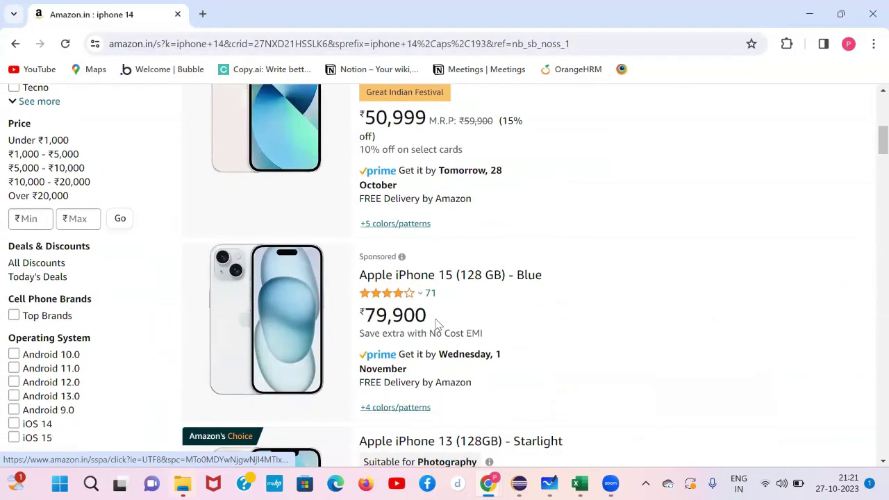
- Change the Amazon search to "iphone 13" and look over the listed products
scroll(377, 134, "up", 3)
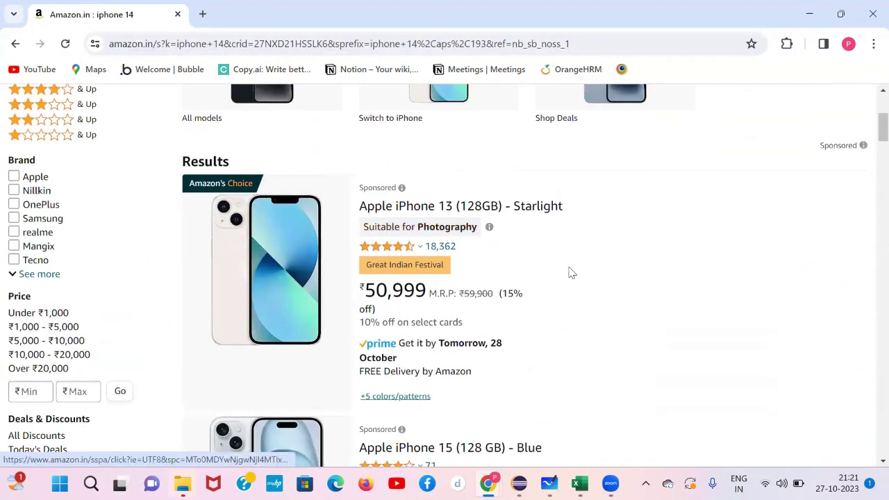
scroll(570, 273, "up", 3)
left_click(340, 103)
key("BackSpace")
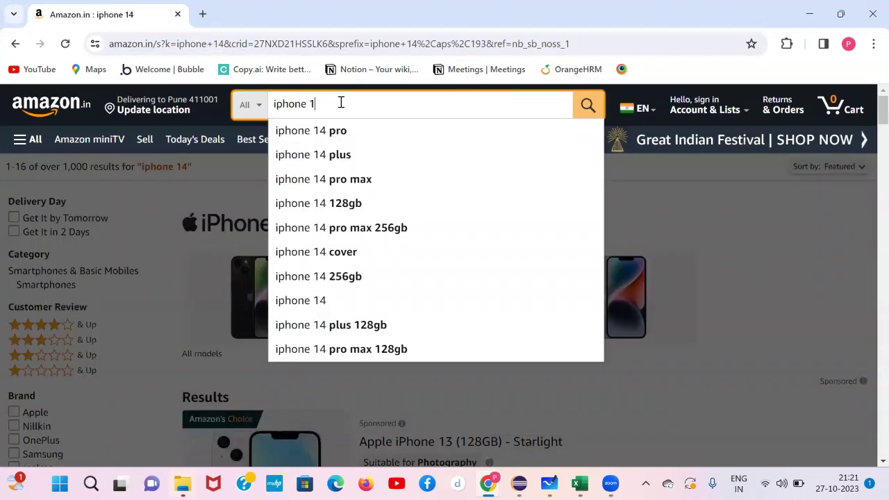
type("3")
key("Return")
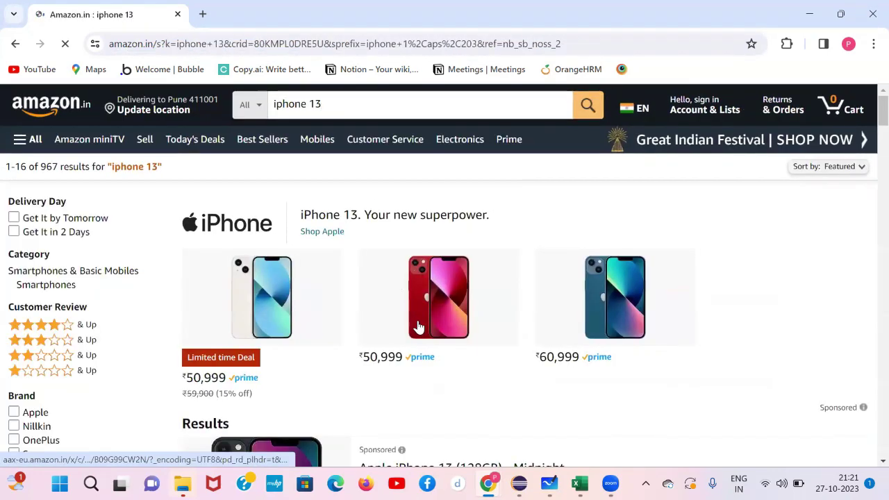
scroll(419, 325, "down", 2)
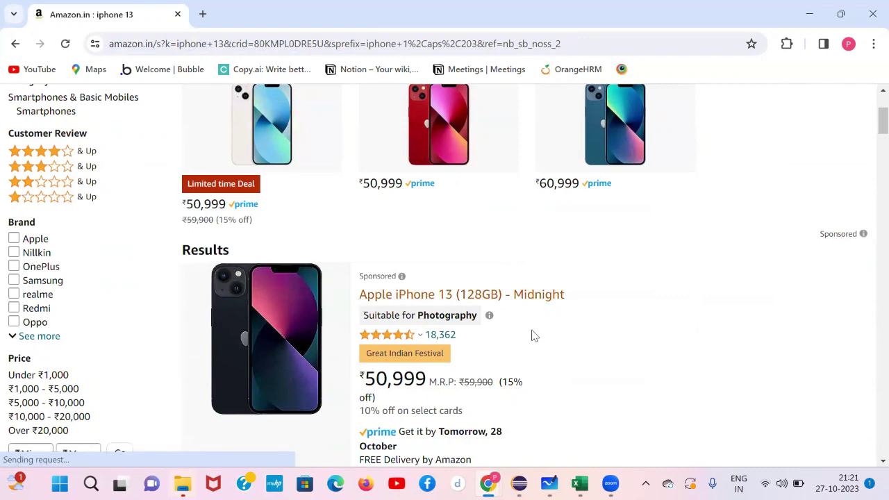
scroll(547, 298, "up", 2)
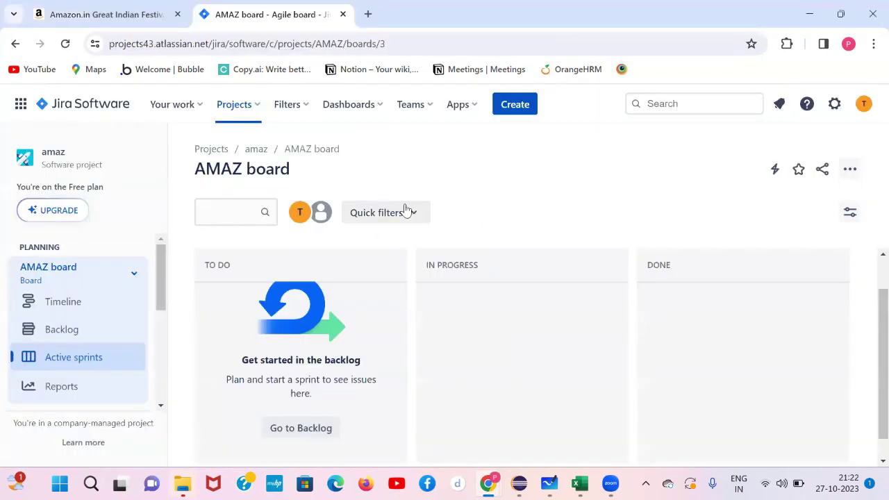
- Start creating an issue in the amaz project in Jira and set its issue type to Bug
left_click(515, 104)
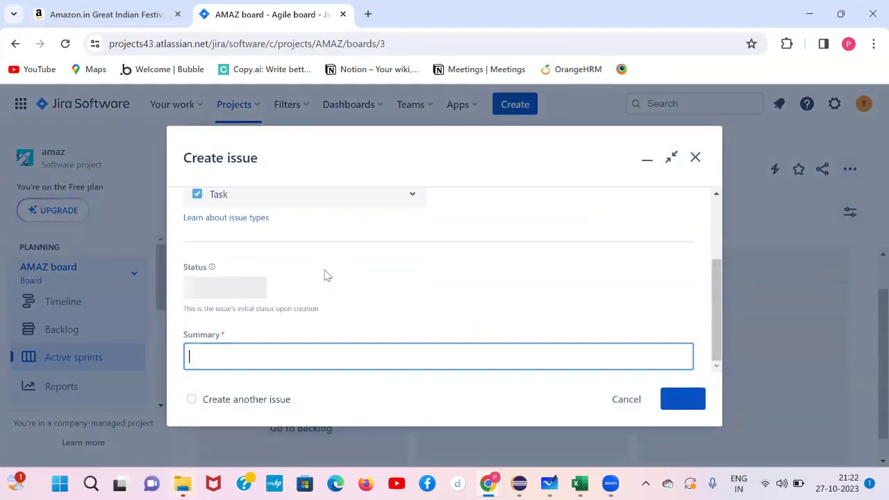
scroll(333, 207, "up", 3)
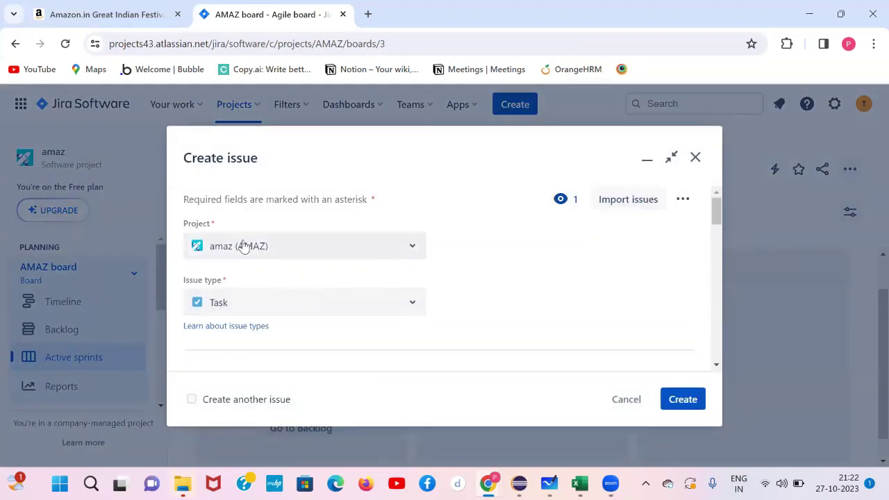
left_click(324, 308)
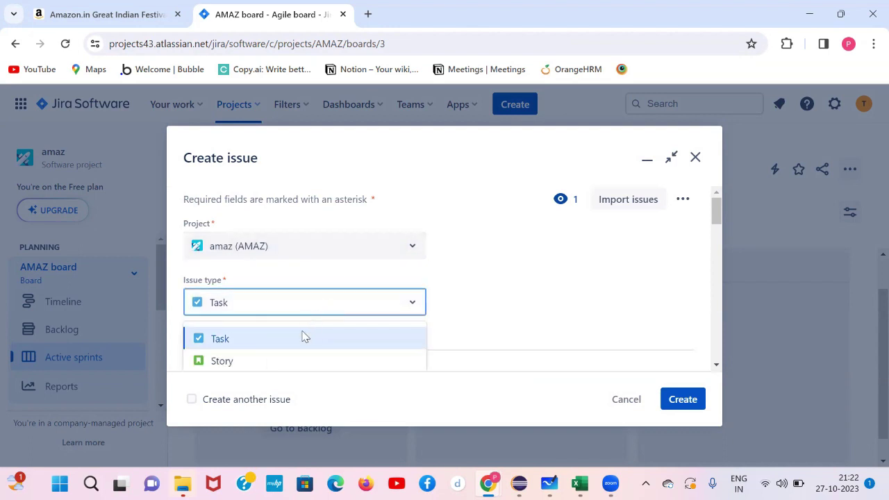
scroll(526, 293, "down", 1)
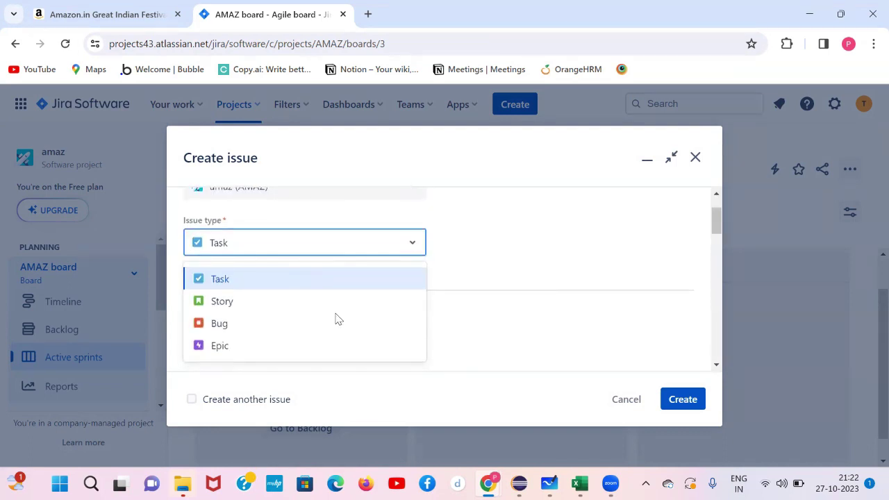
left_click(311, 326)
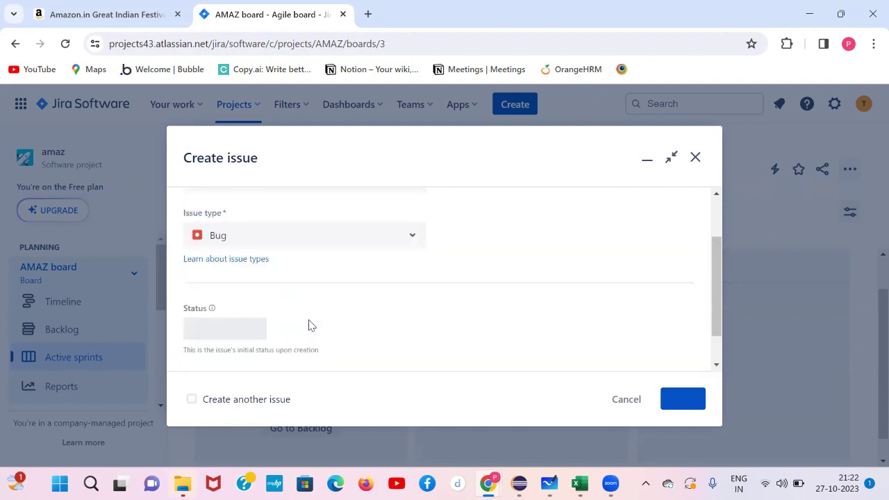
- Enter "Search is not working" as the bug's summary
left_click(310, 324)
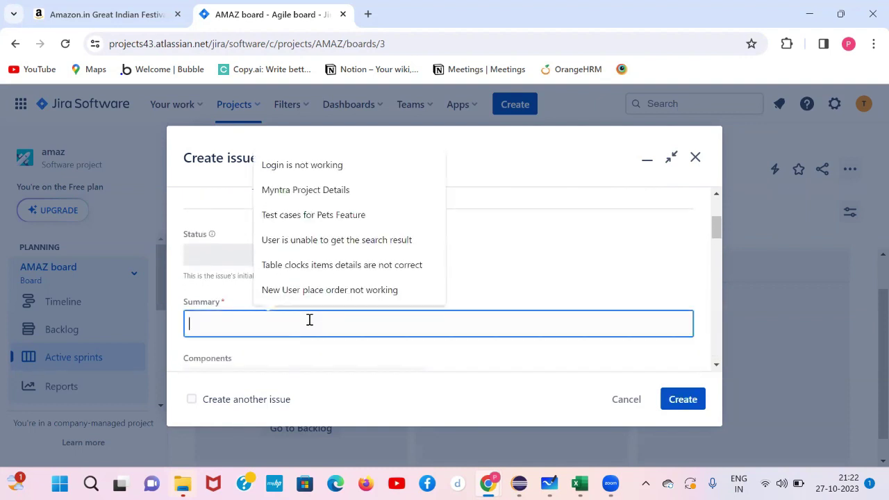
type("Search is no")
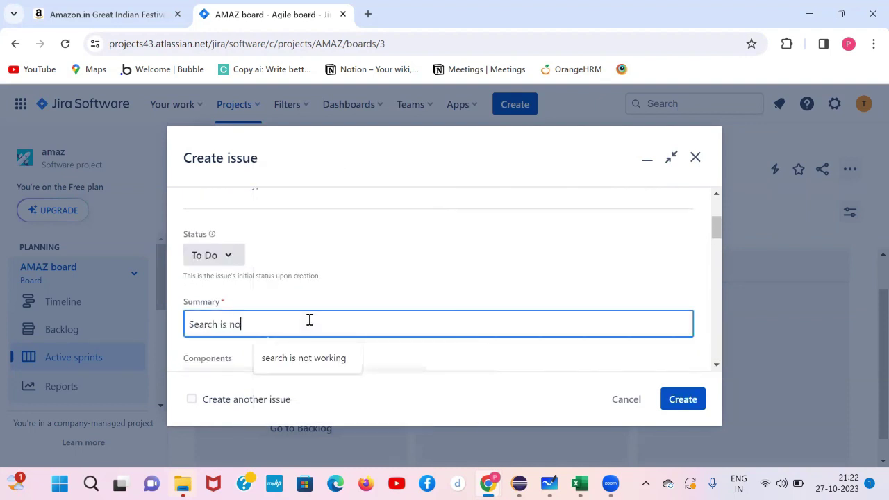
type("t working")
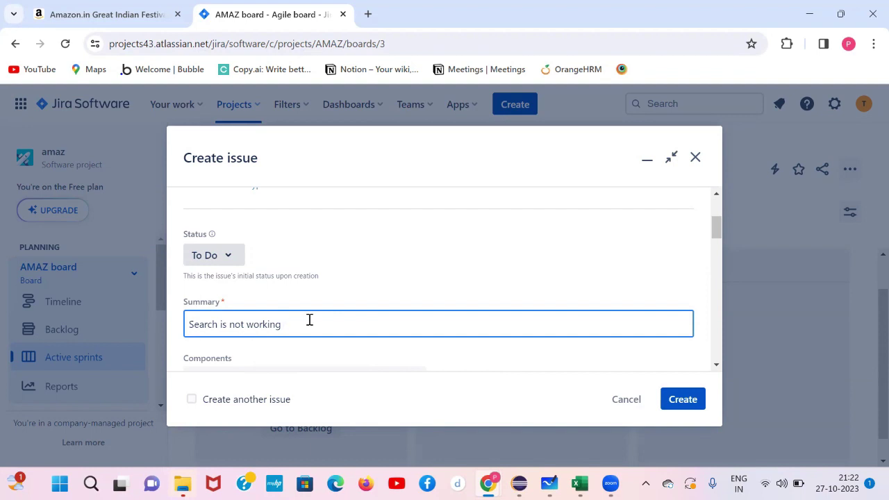
- Start a numbered list in the bug's description with the steps 'search for "Iphone 13"' and 'Click enter'
scroll(310, 320, "down", 3)
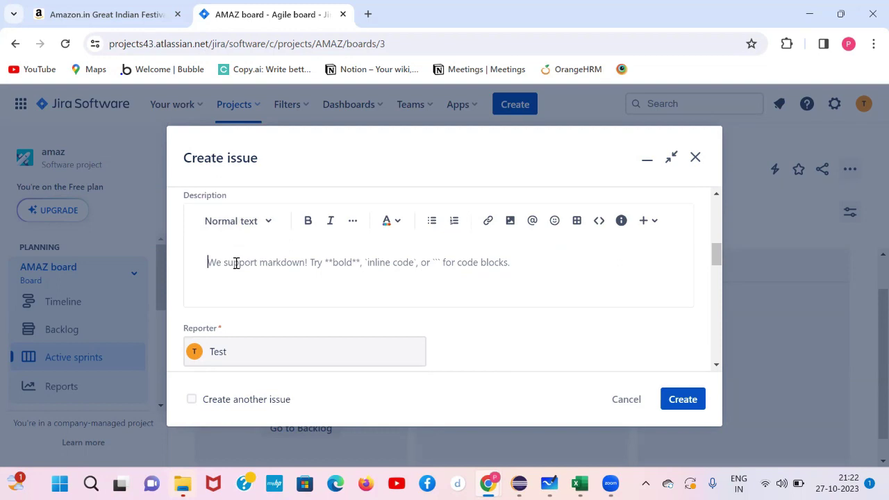
type("1. se")
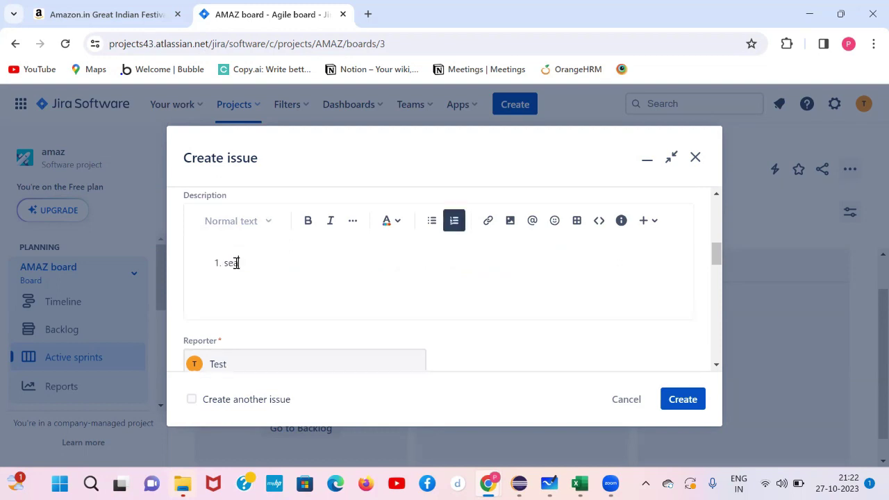
type("arch for")
type(" \"\"")
type("Iphone 13”")
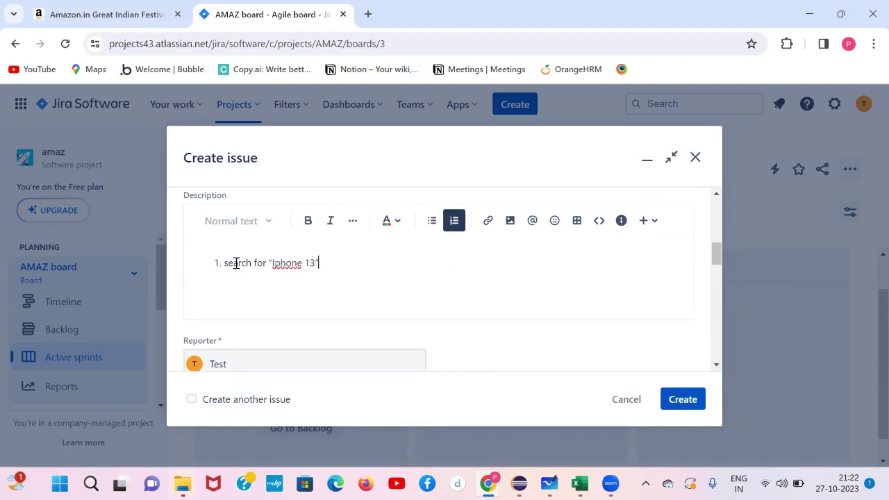
key("Return")
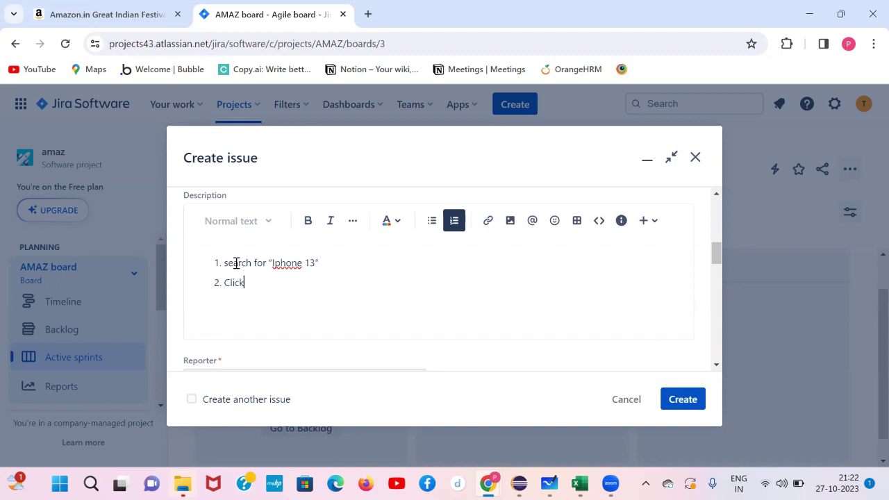
type("Click enter")
key("Return")
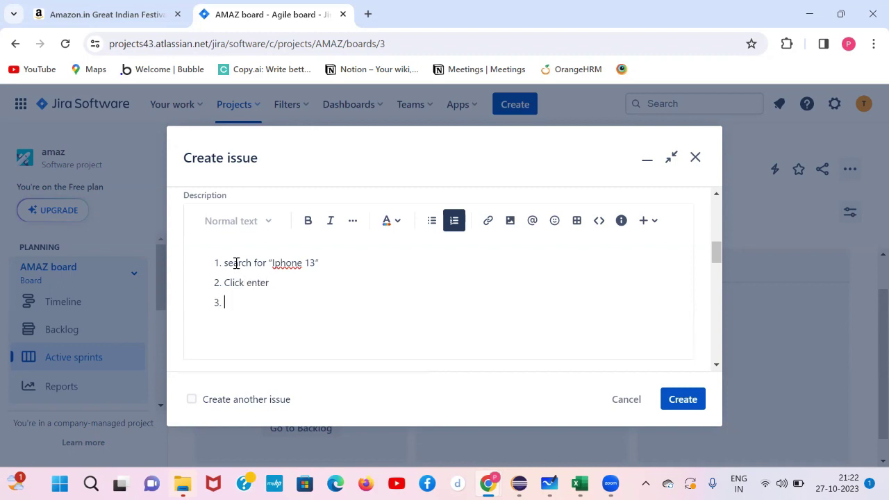
- Add "Search results are not displayed" with a capital S as the third list item and start a fourth item
type("search resu")
type("lt ")
type(" are disp")
key("BackSpace")
key("BackSpace")
key("BackSpace")
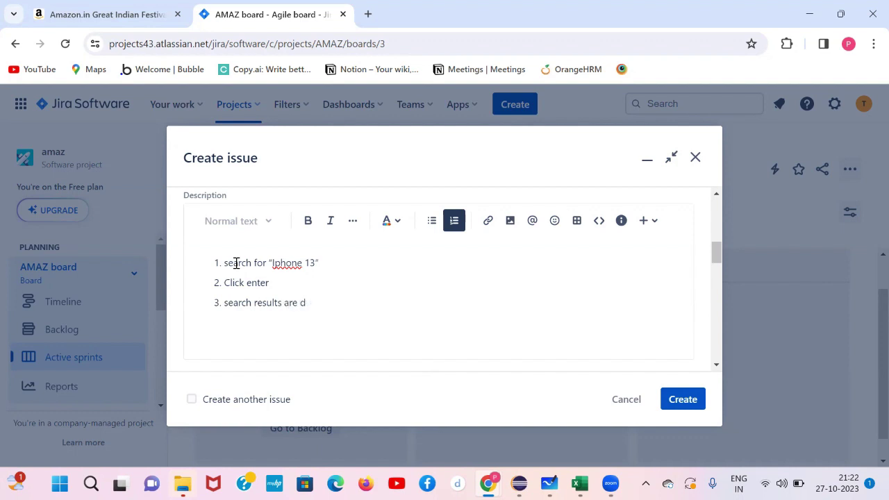
key("BackSpace")
type("not displayed")
key("Return")
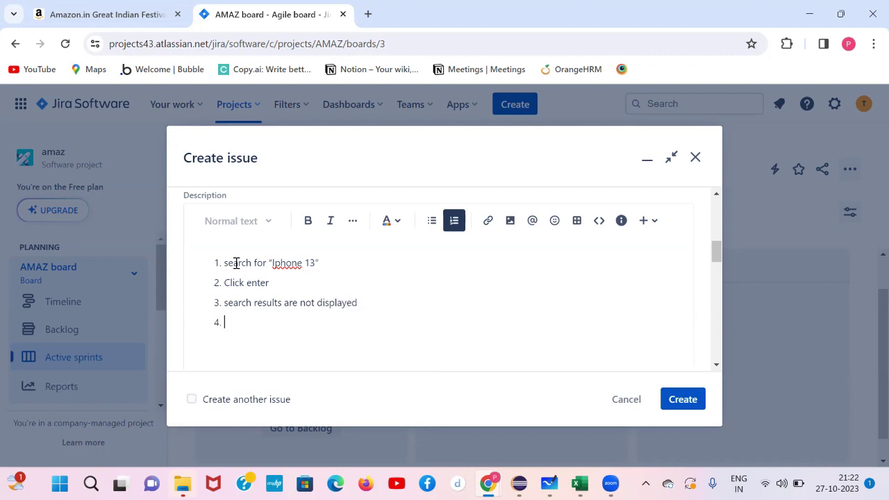
left_click_drag(224, 303, 230, 303)
type("S")
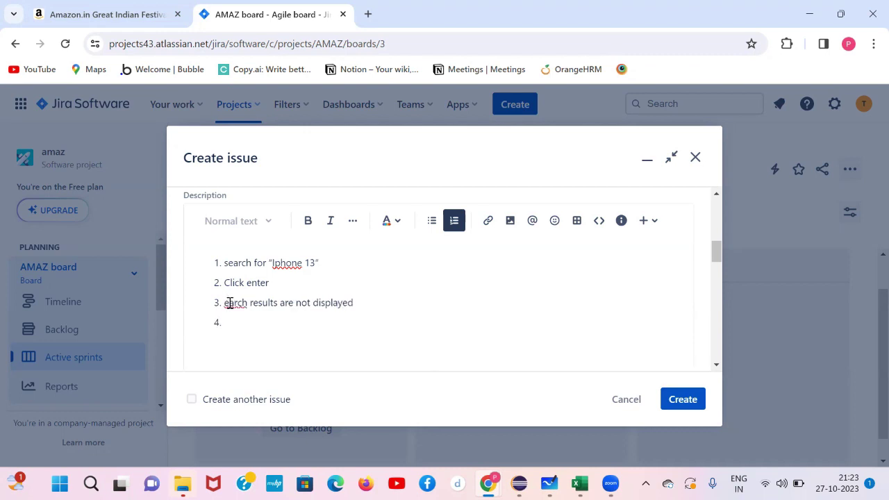
- Capitalise "Search" in the description's first list item and remove the empty fourth item
left_click(229, 266)
key("BackSpace")
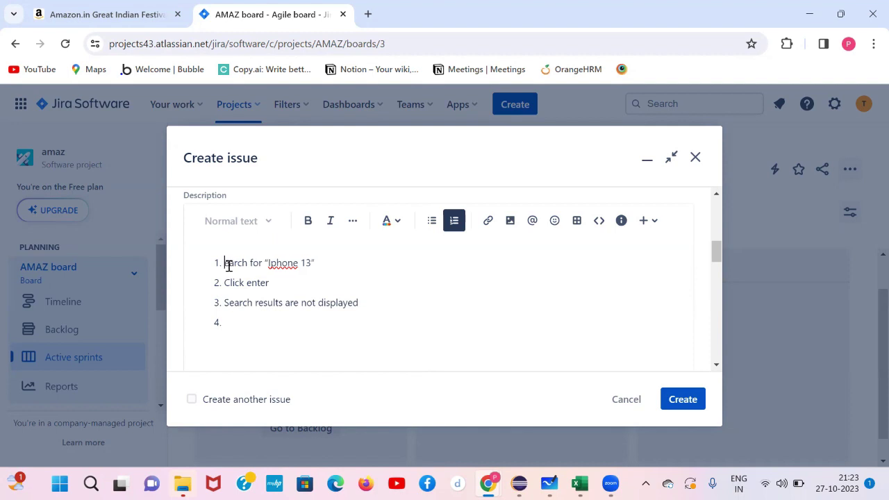
type("S")
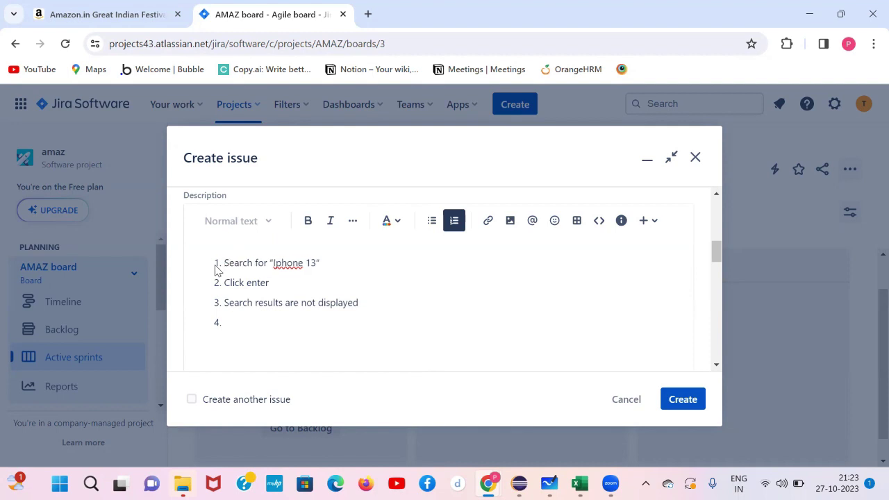
left_click(217, 270)
key("Return")
key("BackSpace")
left_click(249, 319)
key("BackSpace")
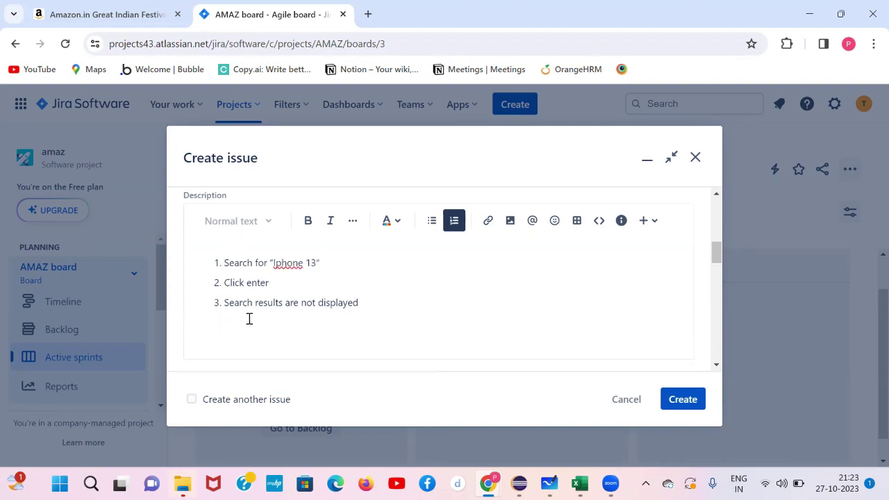
- Add the line "Steps to reproduce" above the numbered list in the description
key("Return")
key("BackSpace")
type("S")
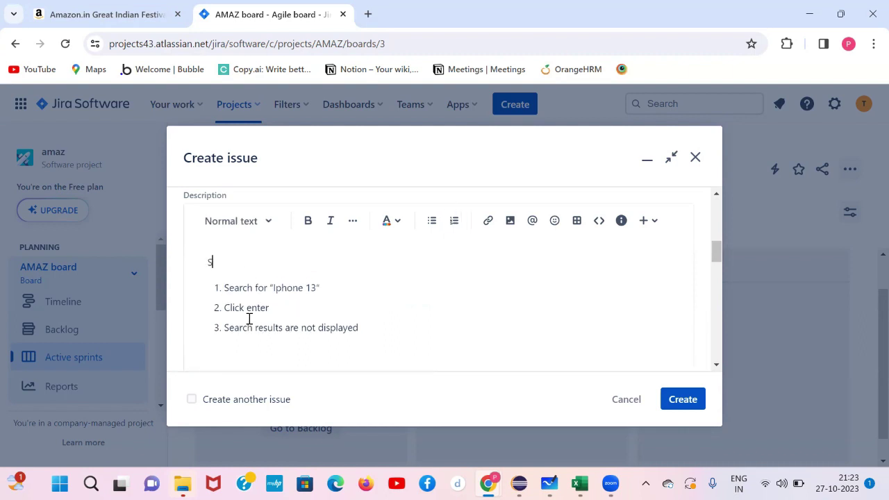
type("teps to reproduce")
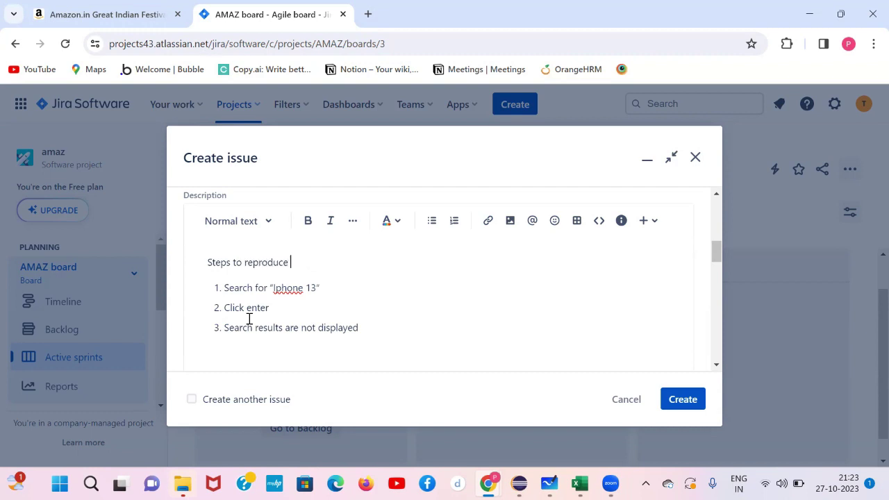
type(" -")
- End the numbered list after "Search results are not displayed" and start a normal paragraph below it
left_click(371, 331)
key("Return")
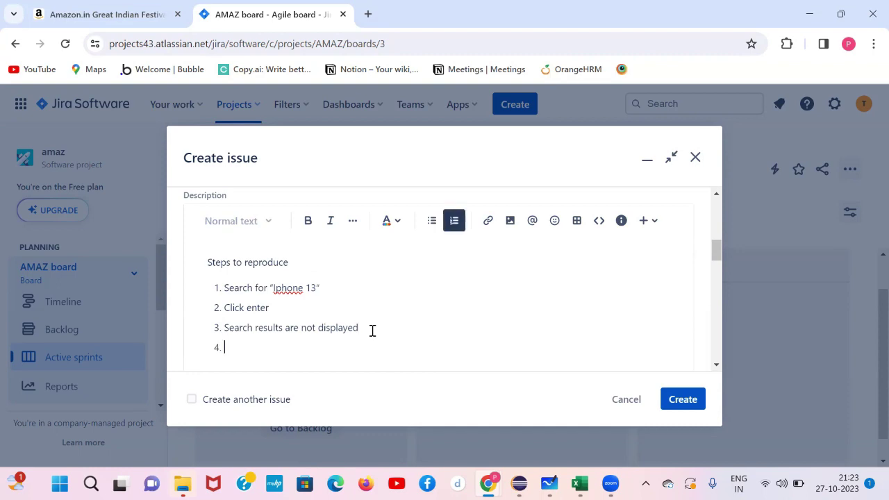
key("Return")
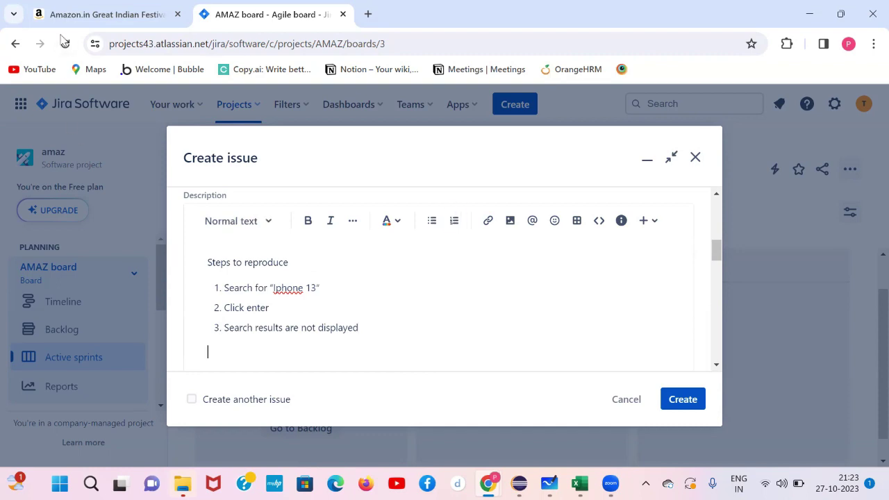
- Switch to the Amazon page and launch the Snipping Tool
left_click(63, 15)
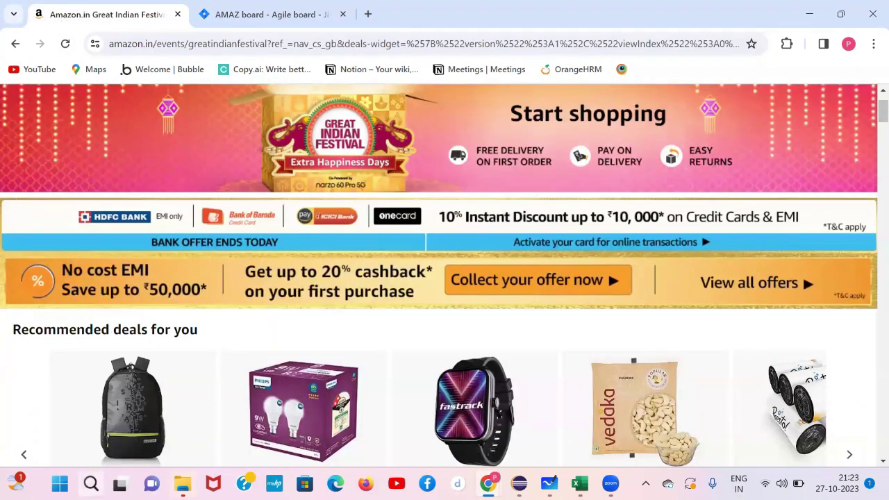
left_click(90, 484)
type("sni")
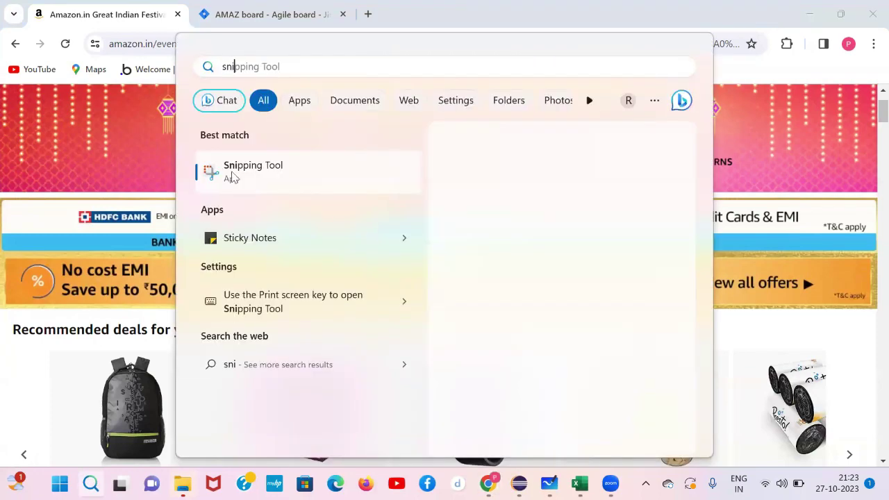
left_click(253, 160)
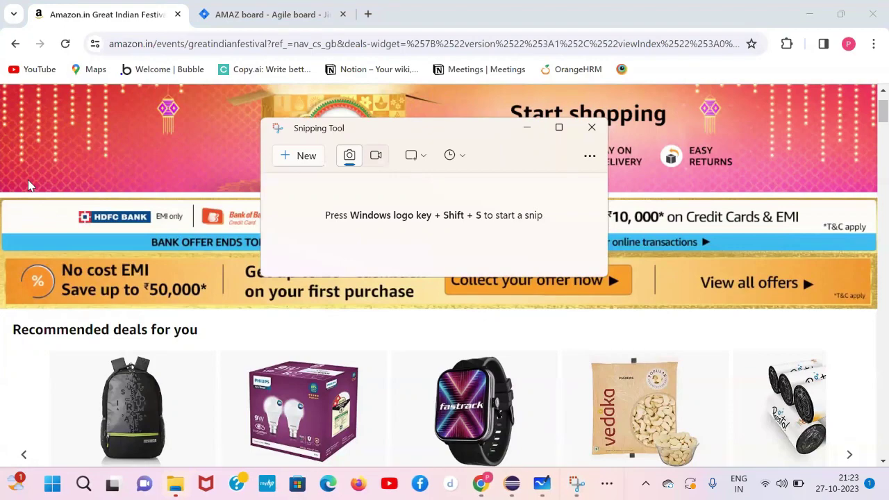
- Search Amazon for "iphone 14 pro" using the suggested search term
scroll(119, 162, "up", 1)
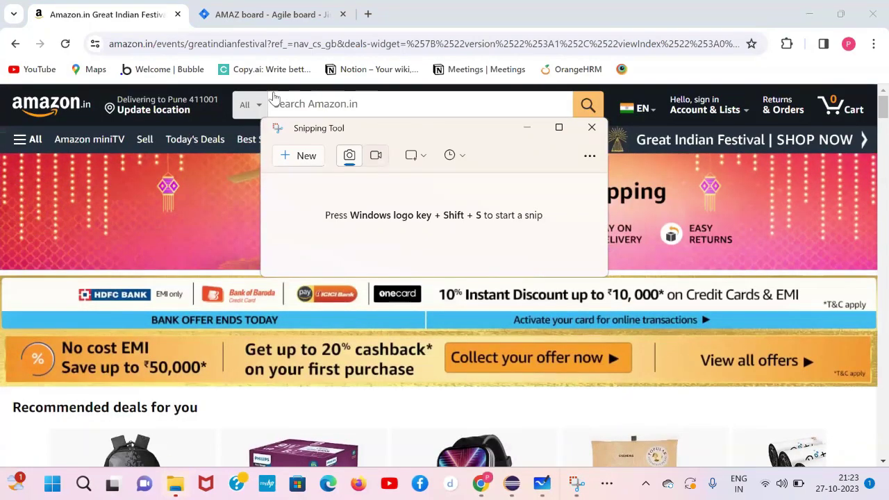
left_click(294, 105)
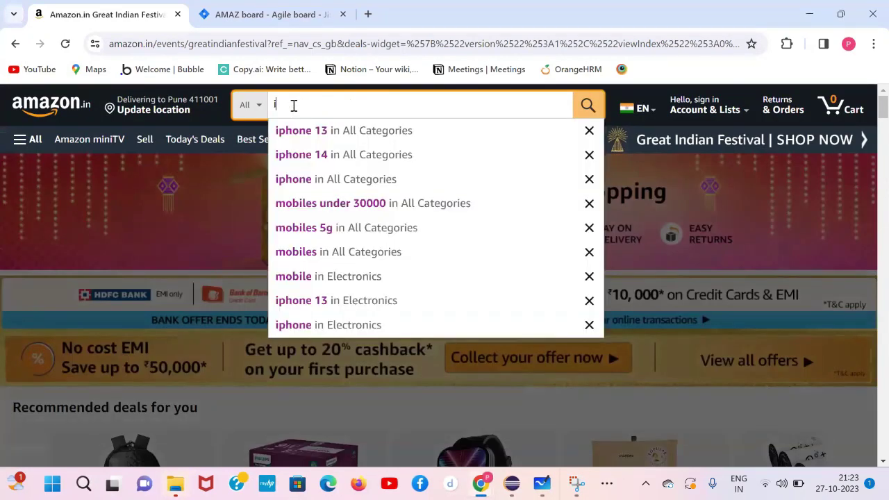
type("iphone")
key("Down")
key("Return")
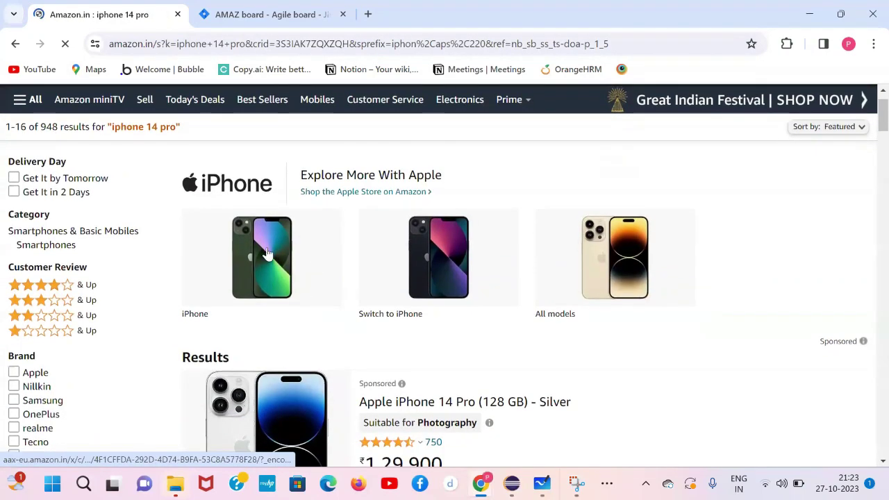
- Capture a rectangular snip of the Amazon search results page with the Snipping Tool
key("alt+Tab")
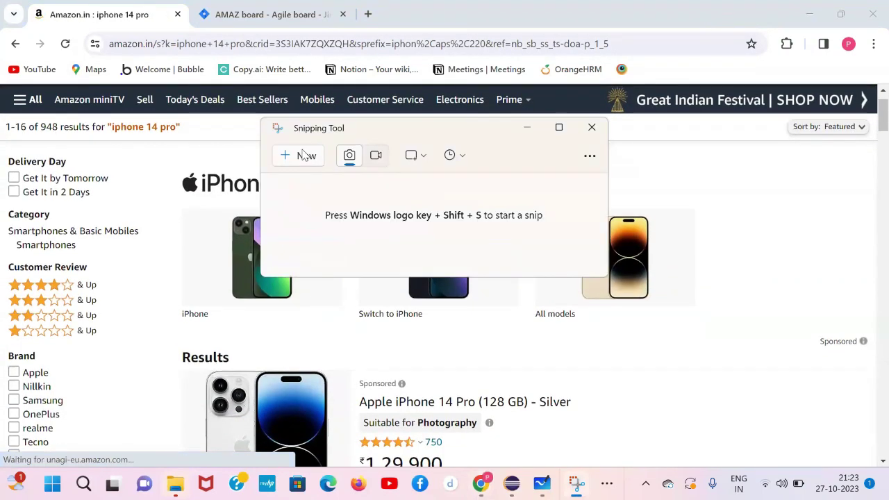
left_click(304, 154)
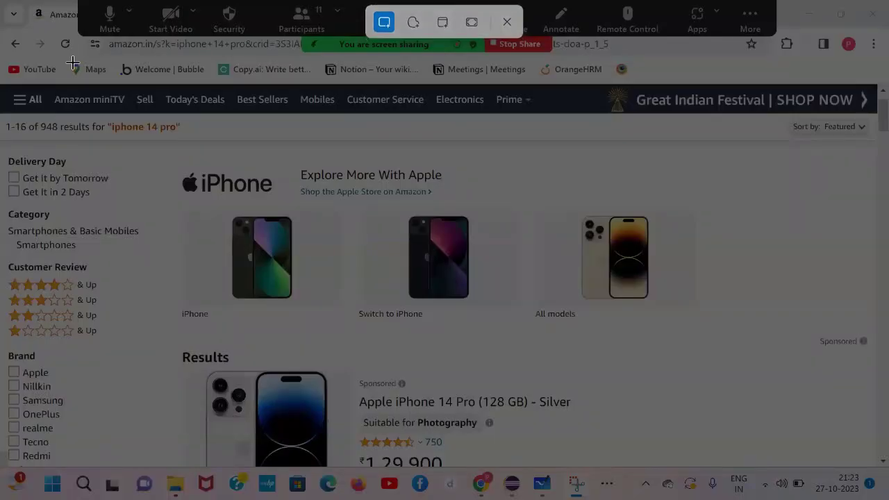
left_click_drag(1, 33, 654, 431)
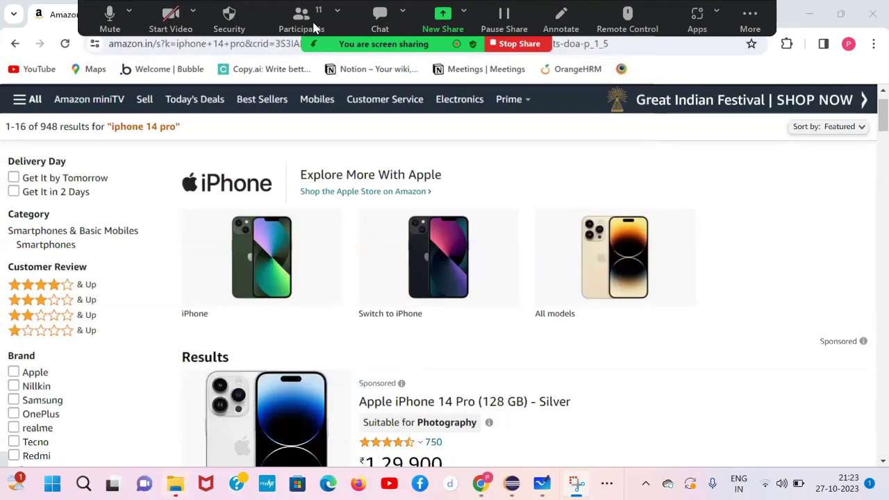
key("Escape")
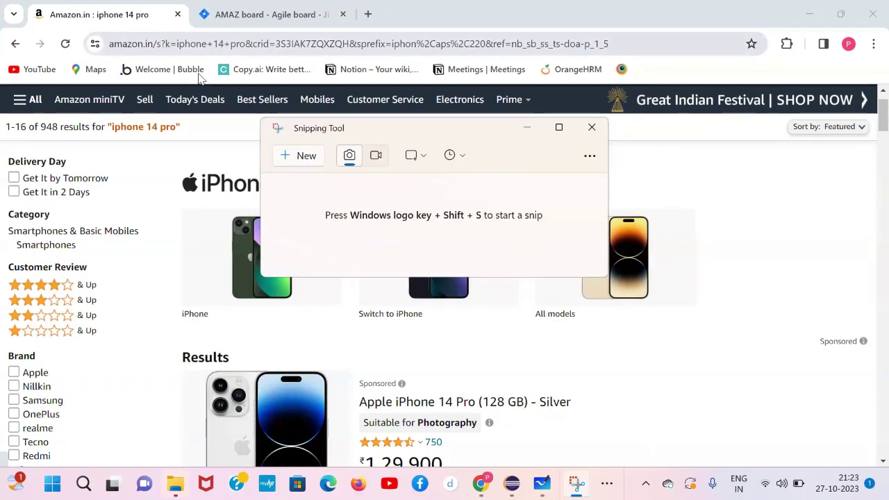
- Return to the Jira issue form and paste the screenshot below the reproduction steps in the description
left_click(289, 15)
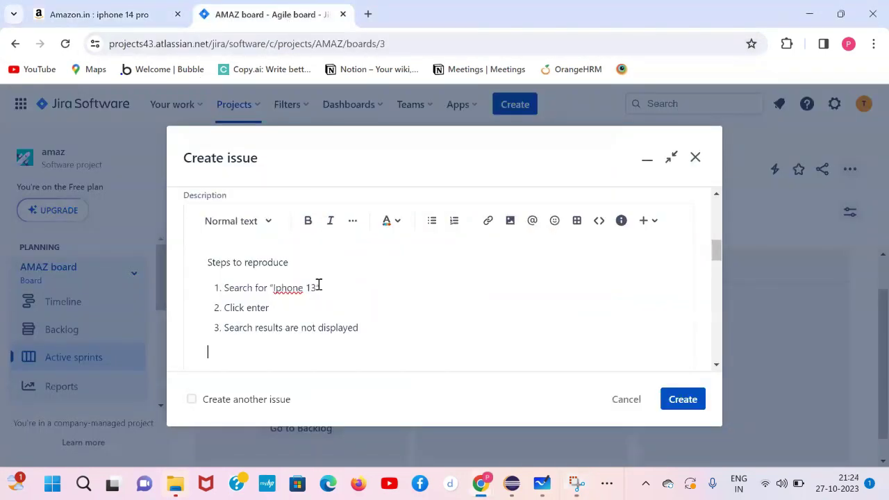
key("ctrl+v")
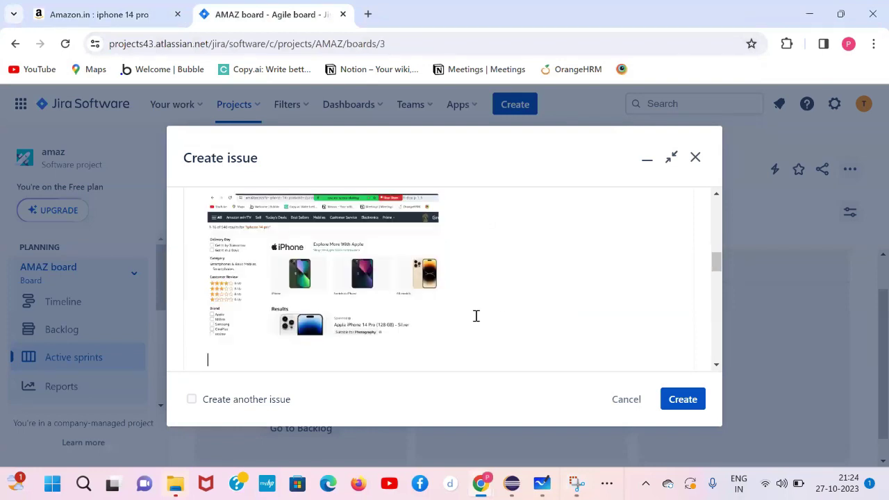
left_click(563, 288)
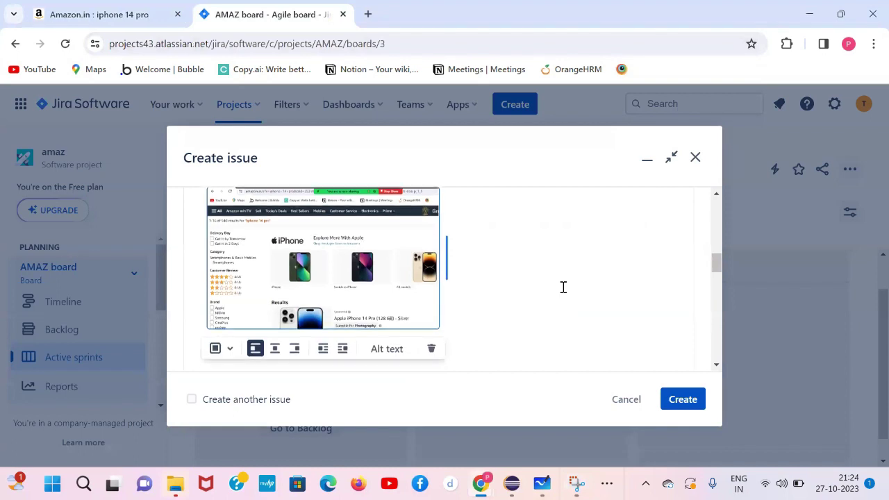
- Check the remaining fields of the bug report and create the issue
scroll(563, 288, "down", 3)
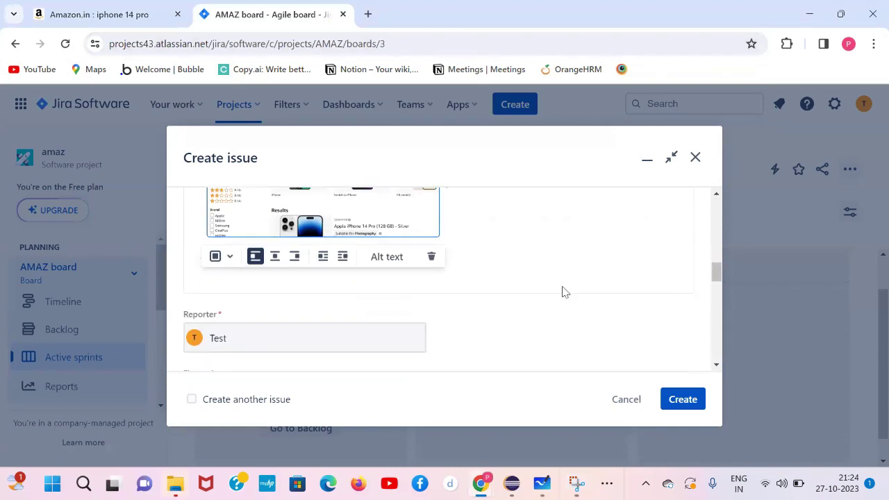
scroll(562, 292, "down", 2)
scroll(563, 292, "down", 3)
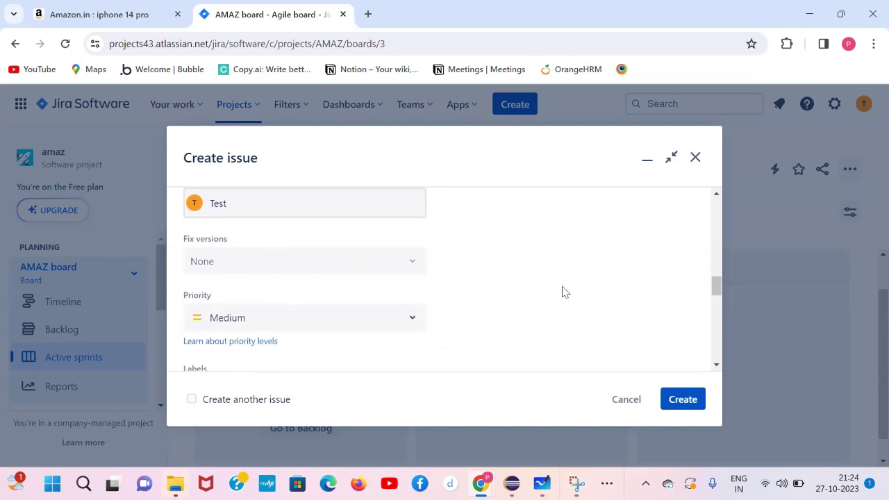
key("Return")
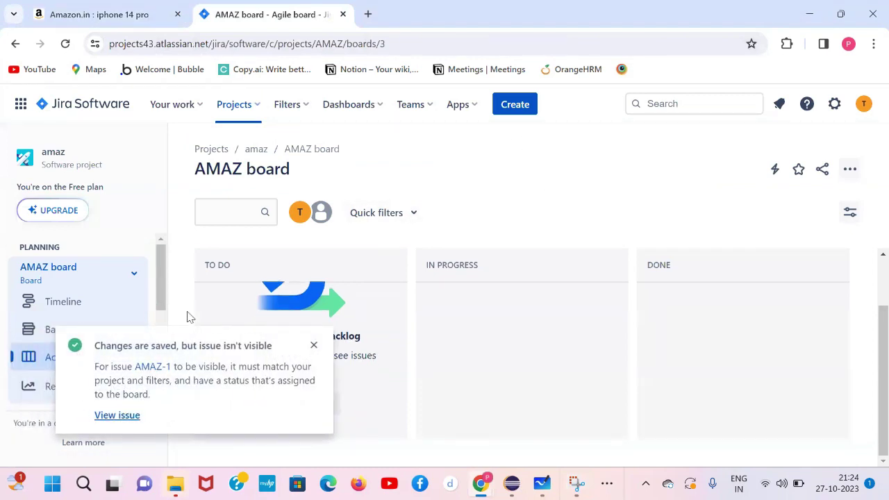
- Open the newly created bug to review its description and screenshot, dismiss the notification and close the issue
left_click(118, 415)
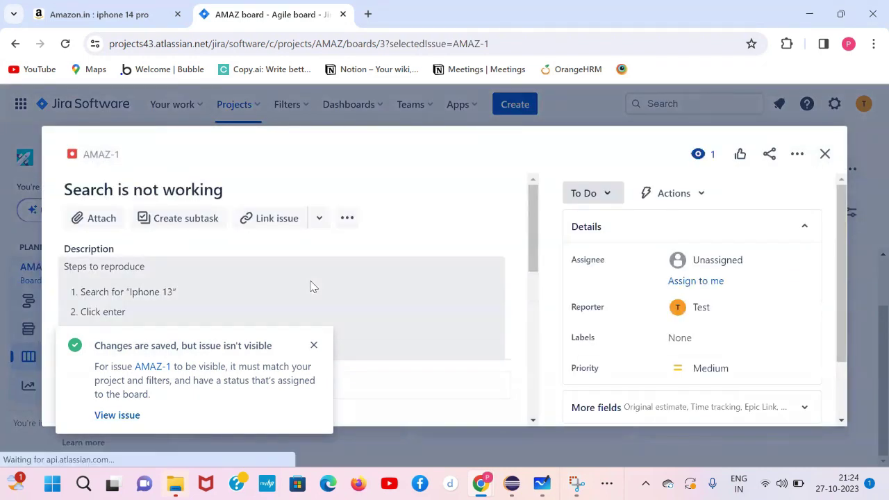
scroll(311, 282, "down", 1)
scroll(310, 288, "down", 2)
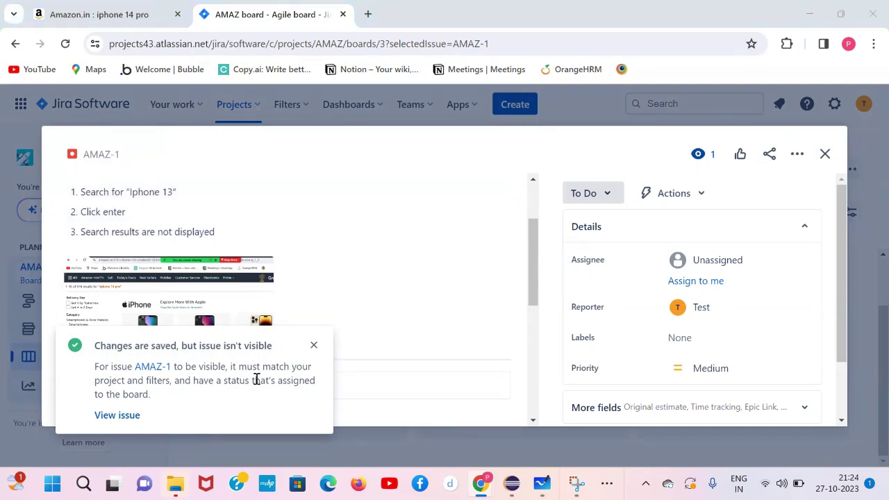
left_click(133, 364)
left_click_drag(133, 364, 172, 367)
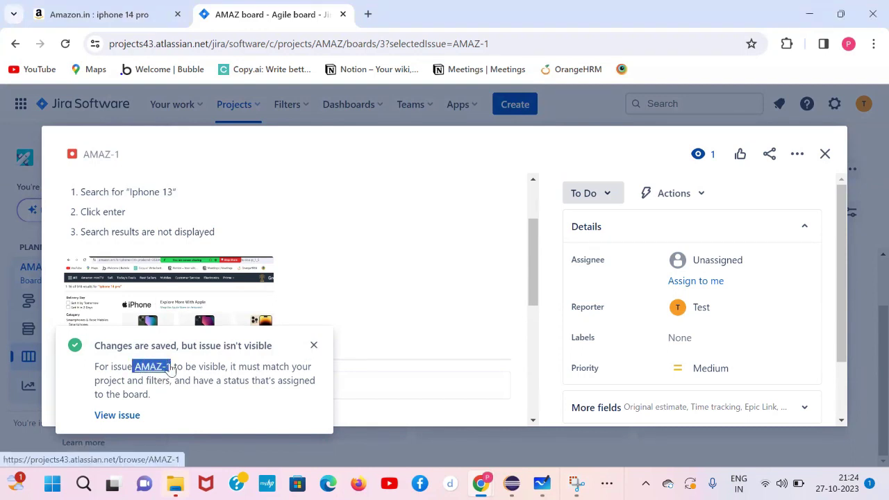
left_click(315, 346)
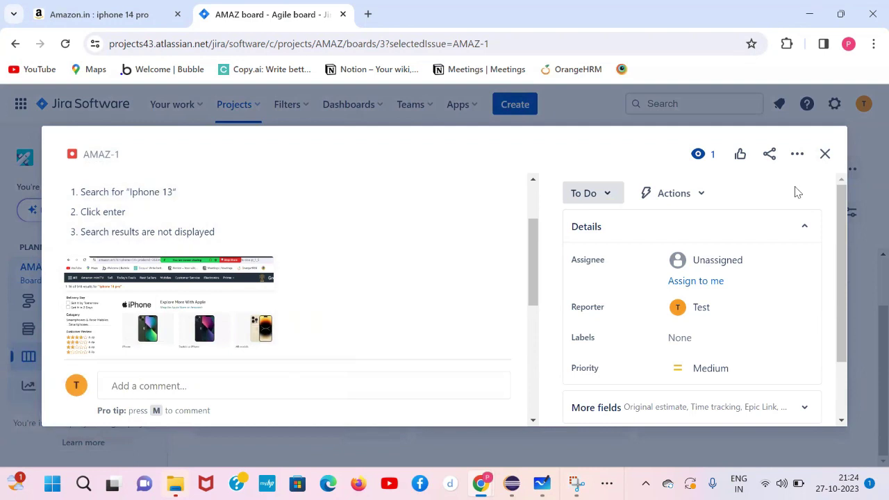
left_click(825, 155)
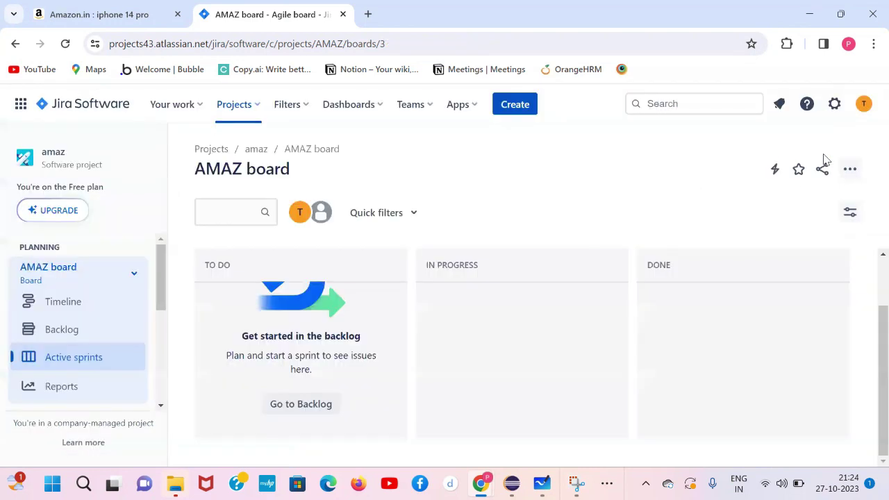
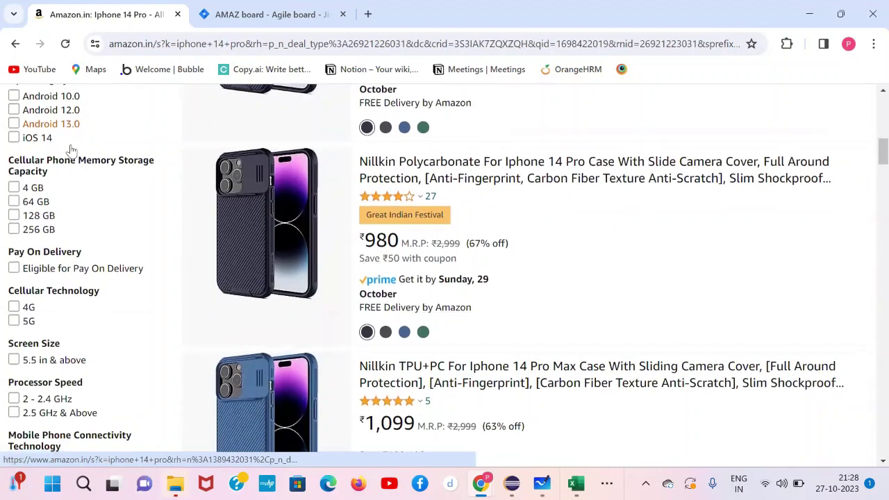
- Filter the Amazon "iphone 14 pro" results by the delivery day "Get It by Tomorrow"
scroll(73, 152, "up", 4)
scroll(73, 147, "up", 2)
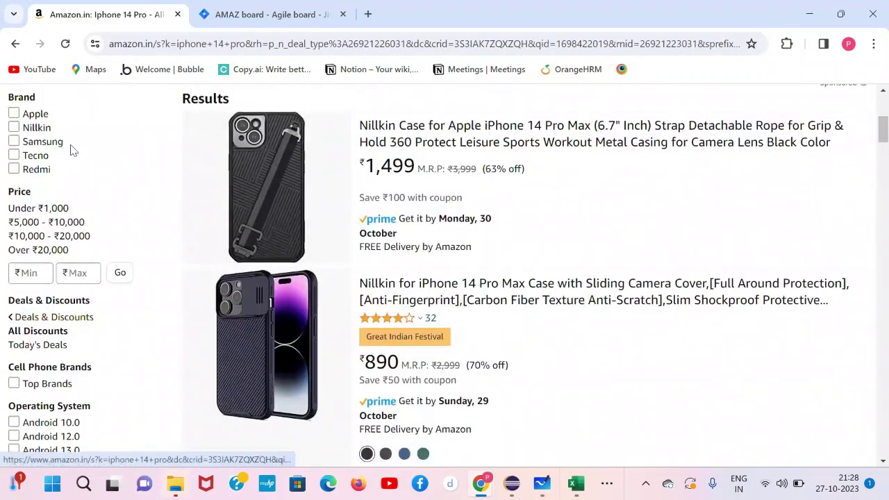
scroll(99, 202, "up", 2)
scroll(99, 201, "up", 3)
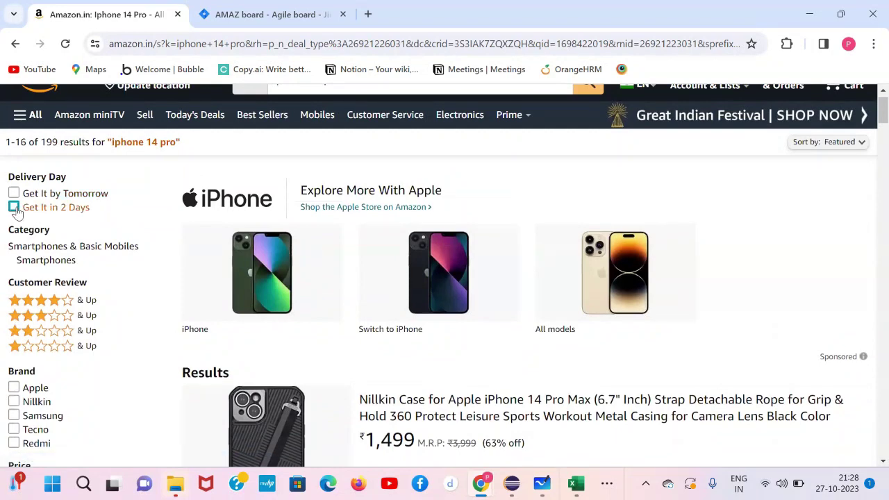
left_click(14, 194)
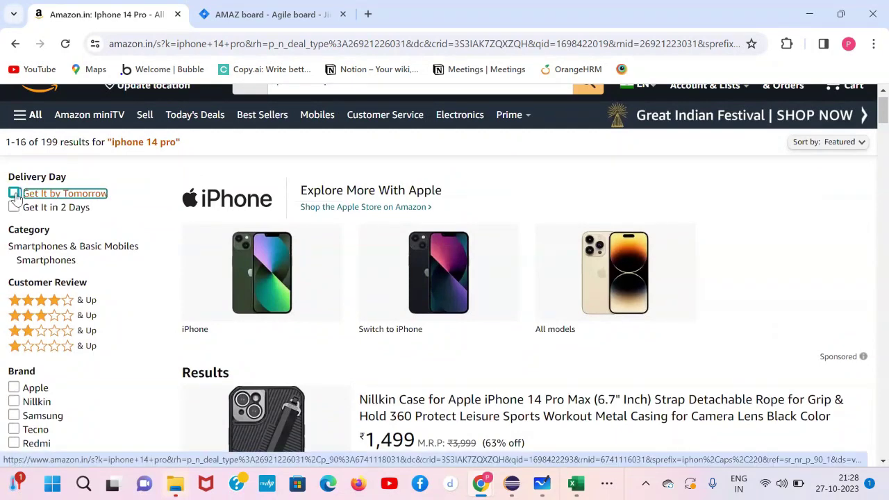
scroll(132, 349, "down", 1)
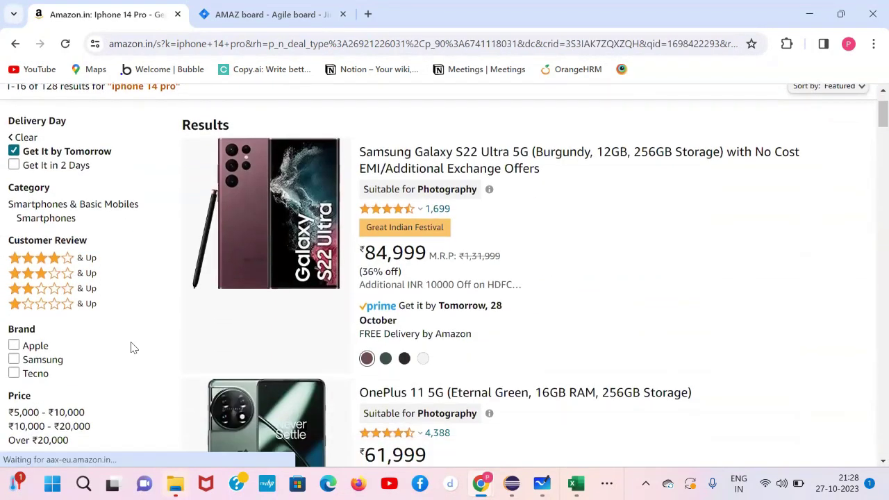
- Copy the filter label "Get It by Tomorrow" from Amazon and switch back to Jira
left_click_drag(124, 156, 24, 157)
key("ctrl+c")
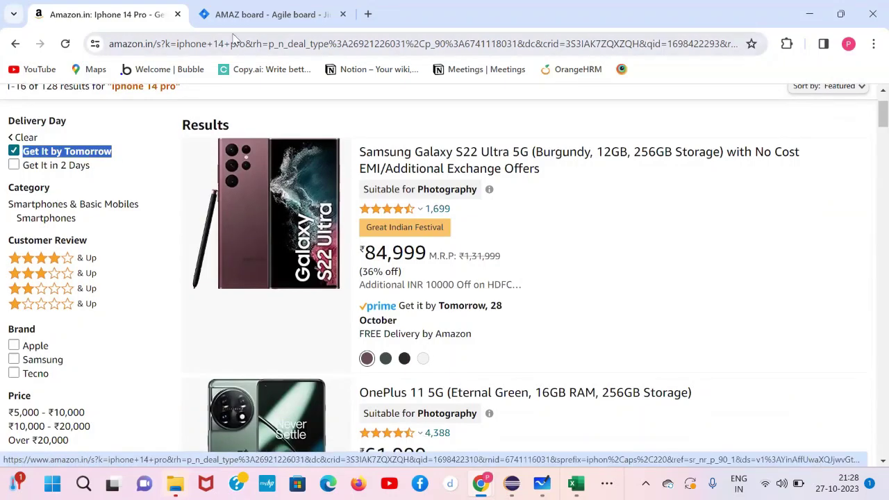
left_click(254, 16)
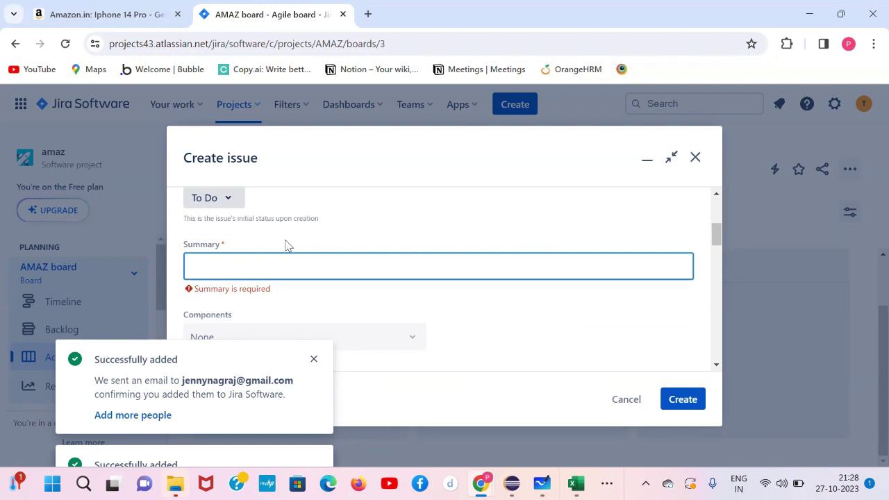
- Enter the issue summary: After search filters such as "Get It by Tomorrow" is not working
type("After s")
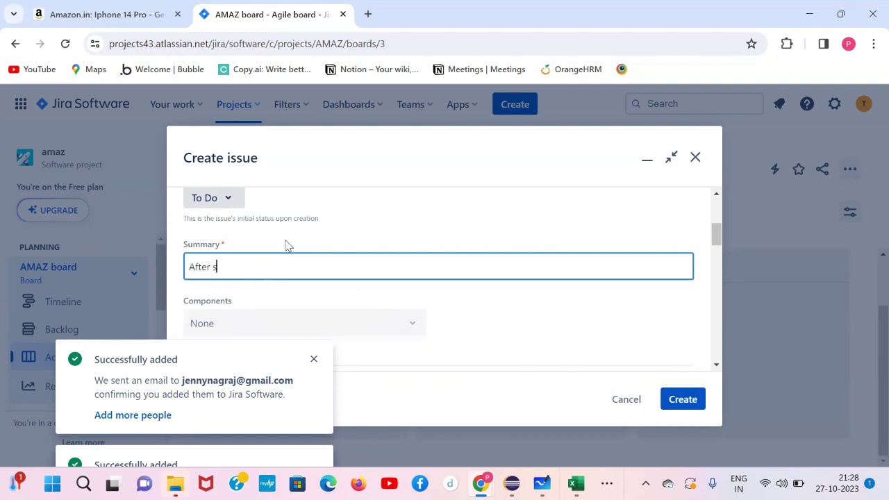
type("earch")
type("filters such as ")
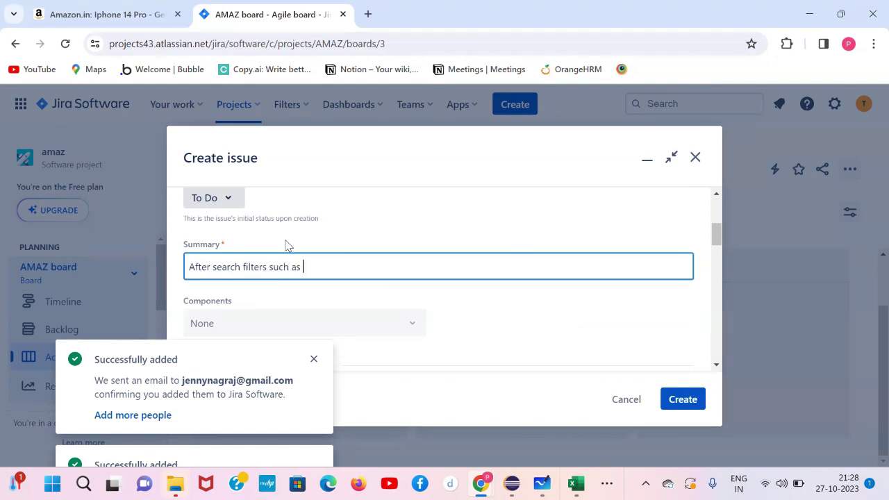
type("Get It by Tomorrow")
key("ctrl+BackSpace")
key("ctrl+BackSpace")
key("ctrl+BackSpace")
key("ctrl+BackSpace")
type("\"\"")
key("Left")
key("ctrl+v")
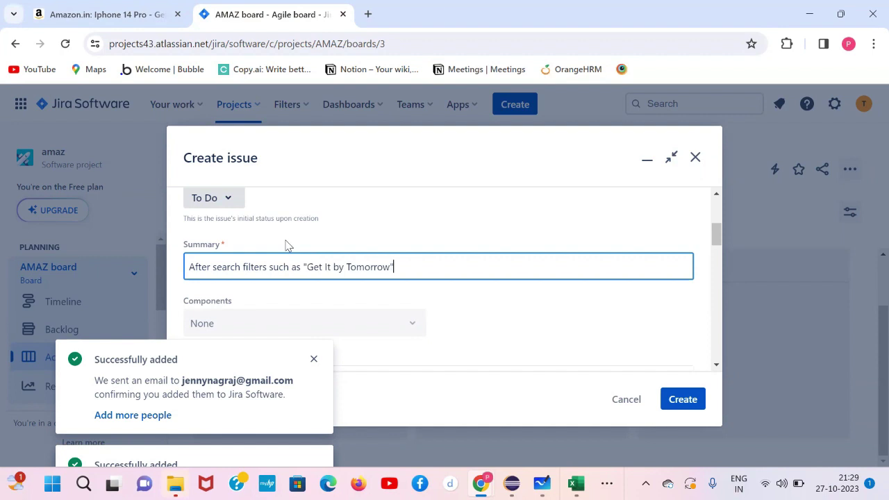
type("is not workin")
- Copy the summary text into the issue's Description
scroll(288, 245, "down", 1)
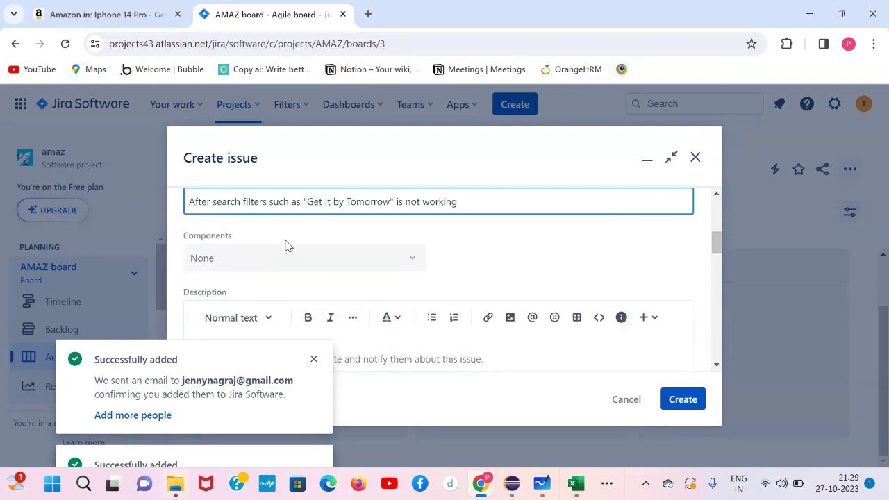
scroll(286, 244, "down", 1)
scroll(286, 242, "up", 1)
triple_click(285, 241)
key("ctrl+c")
scroll(286, 243, "down", 3)
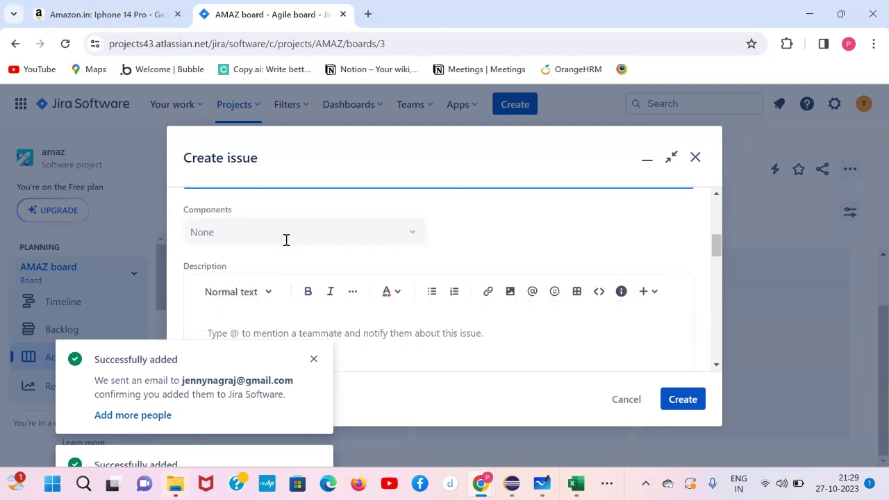
key("ctrl+v")
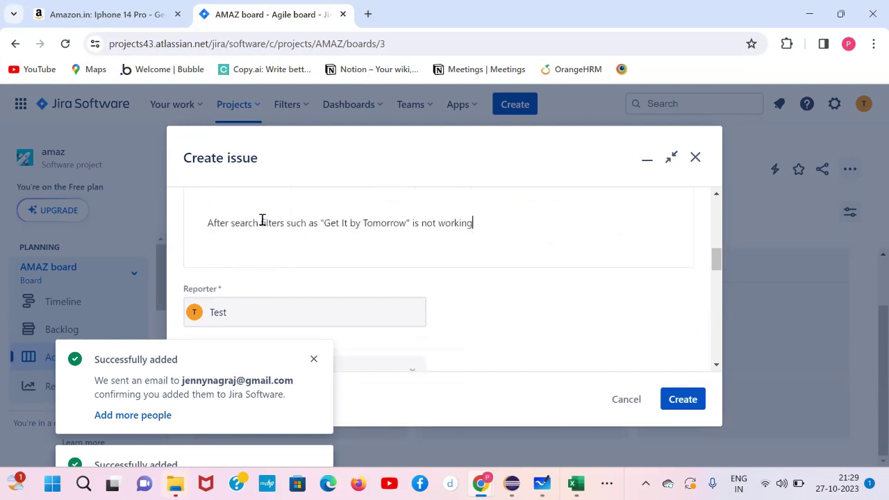
- Start a numbered list below the description sentence with "Get It by Tomorrow", copied from that sentence, as the first item
key("Return")
type("1.")
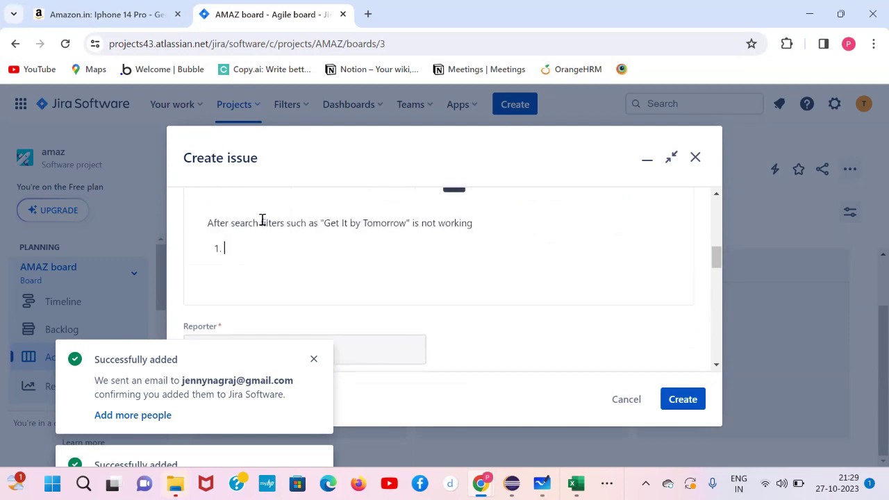
left_click_drag(409, 223, 321, 227)
key("ctrl+c")
left_click(255, 248)
key("ctrl+v")
key("Return")
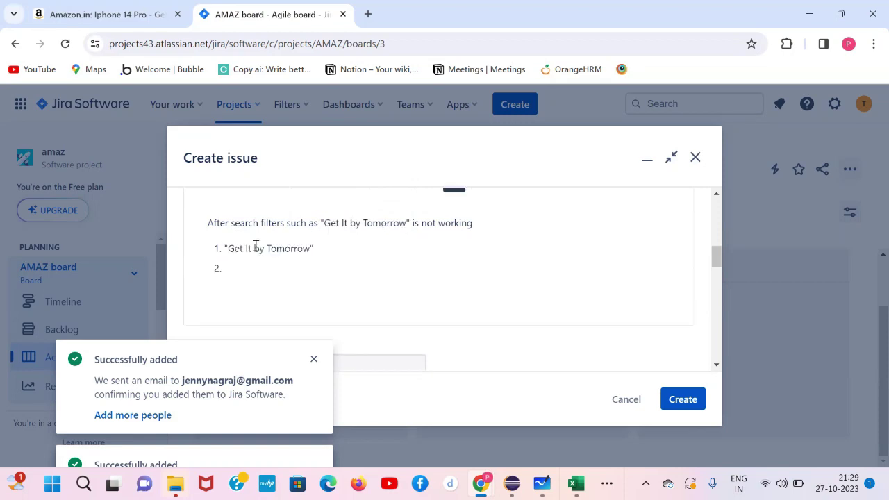
- Filter the Amazon results by "Get It in 2 Days" and add that label as the second list item in the Jira description
left_click(132, 14)
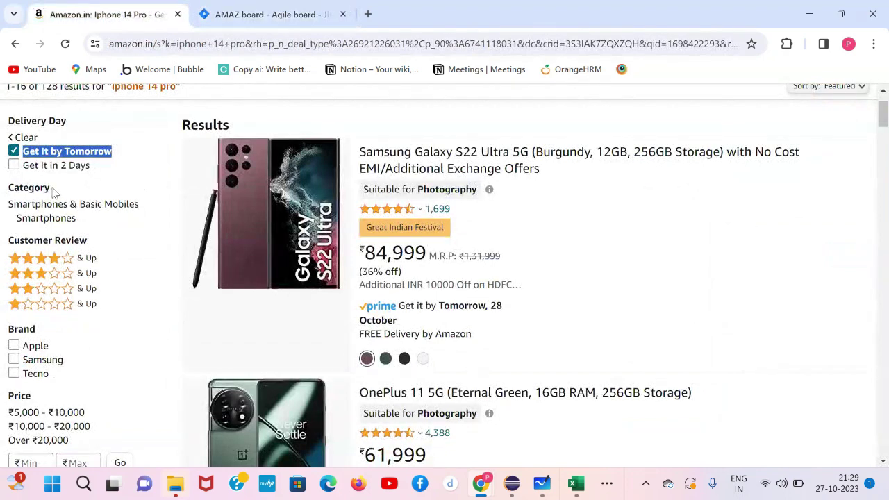
left_click(69, 166)
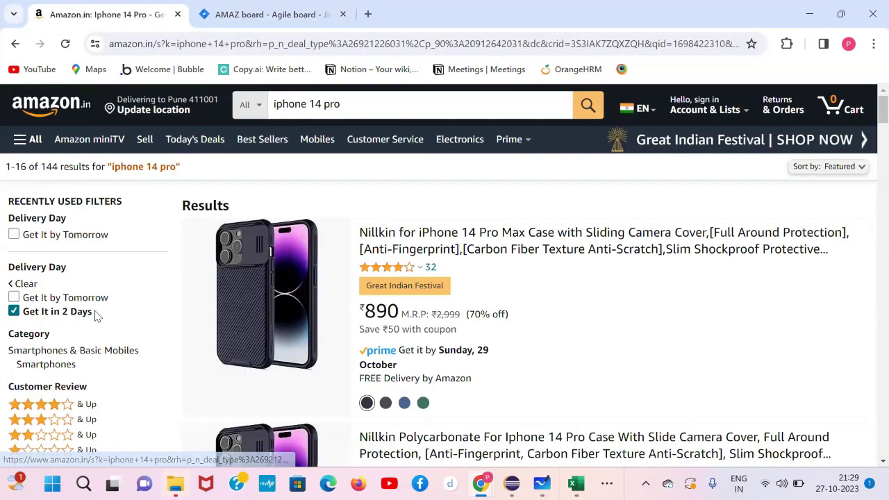
left_click_drag(98, 314, 26, 317)
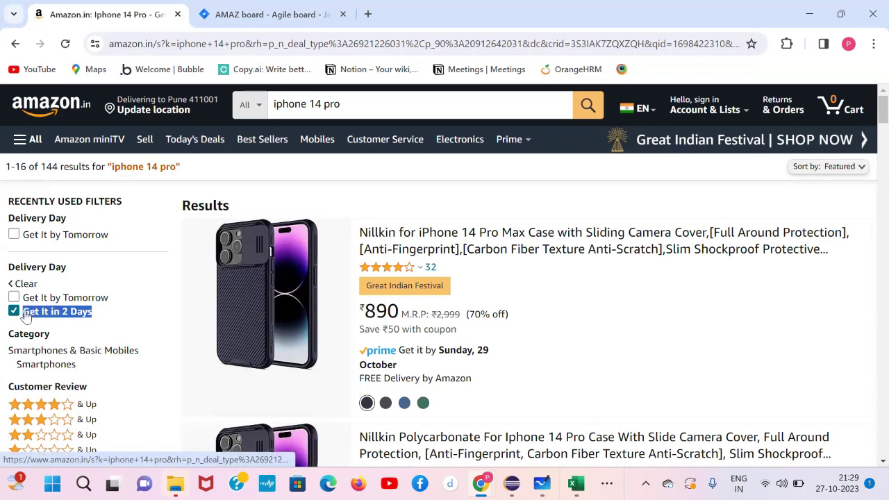
left_click(299, 13)
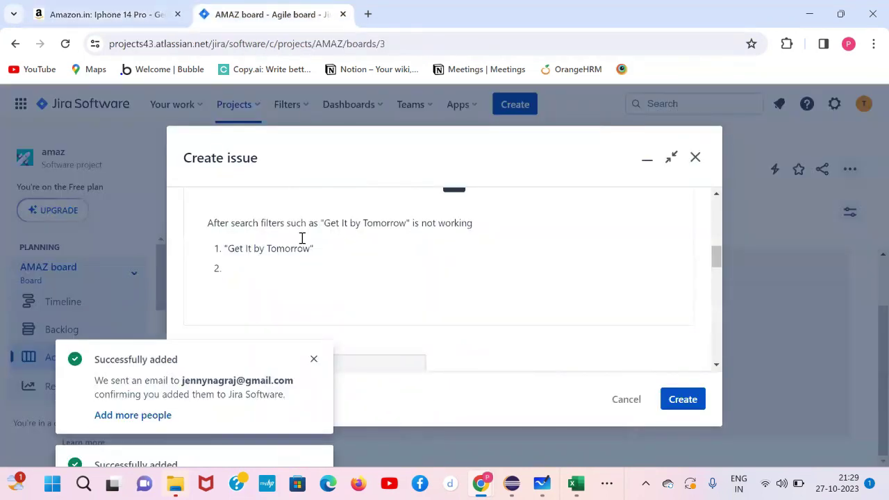
key("ctrl+v")
- Copy the "Top Brands" filter label from Amazon and add it in quotation marks as the third list item in the Jira description
left_click(104, 14)
scroll(83, 299, "down", 6)
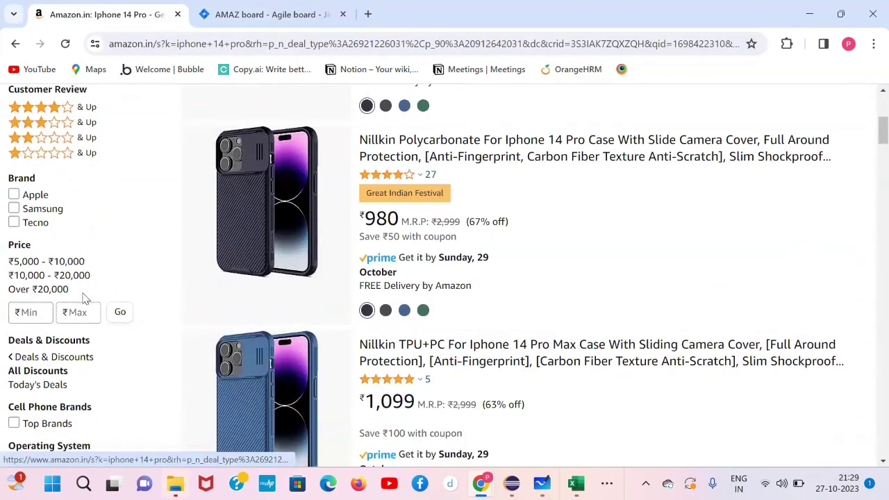
left_click_drag(94, 308, 20, 303)
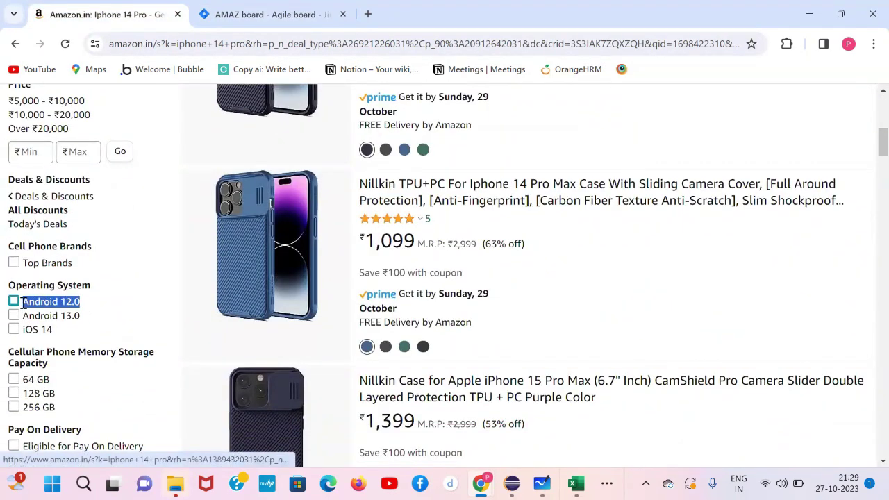
left_click_drag(75, 266, 23, 264)
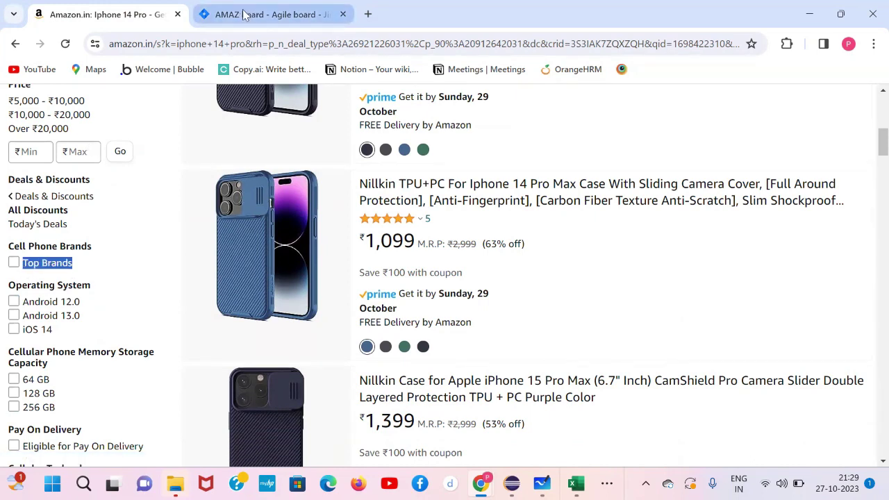
left_click(271, 14)
key("Return")
key("ctrl+v")
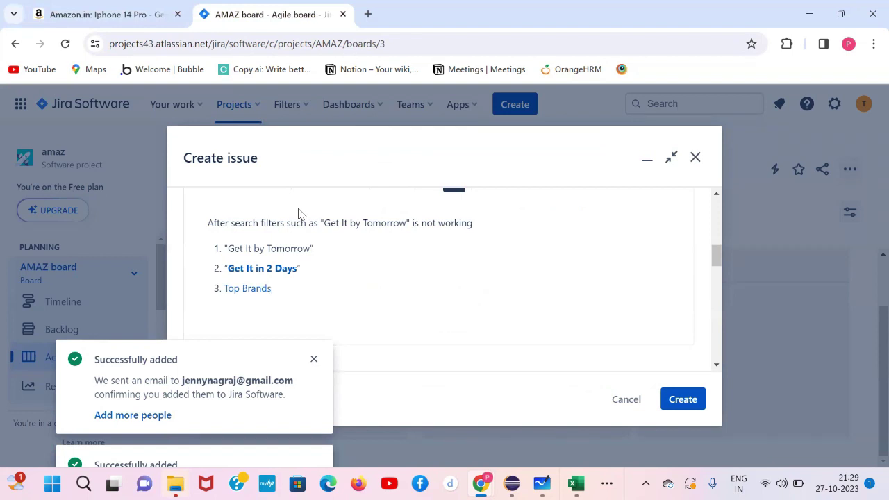
left_click(224, 290)
type("\"")
- Reword the description sentence by adding "below" before "filters" and removing "such as"
left_click(261, 222)
type("\"below")
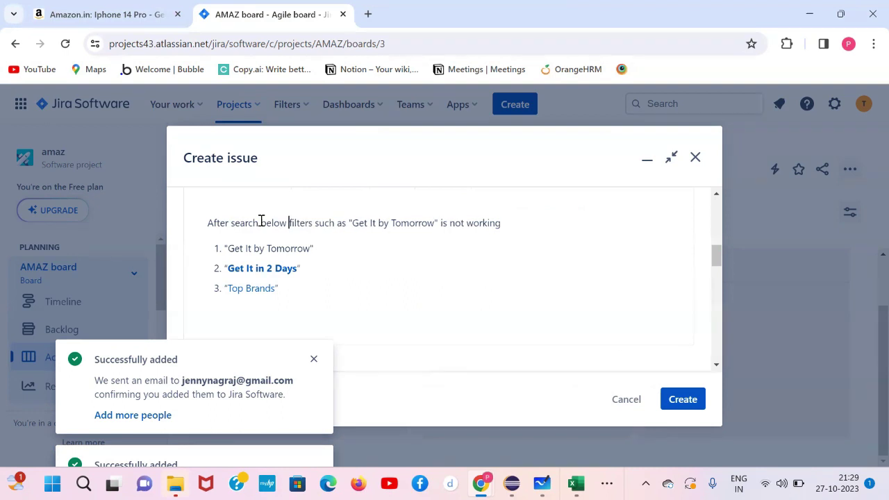
double_click(321, 222)
key("BackSpace")
key("Down")
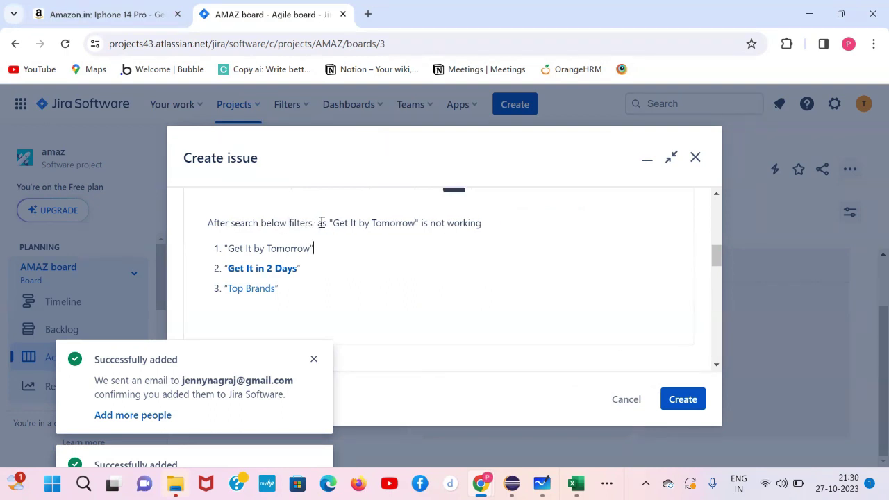
double_click(324, 223)
key("BackSpace")
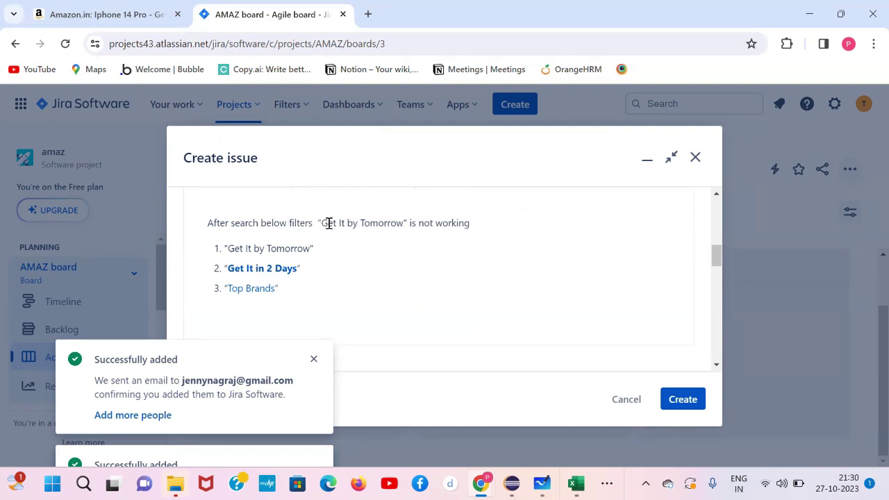
key("BackSpace")
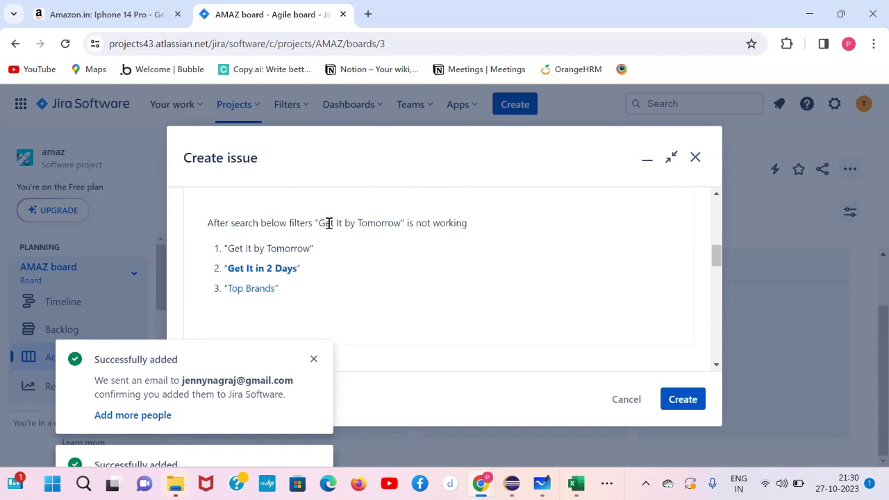
- Switch to Amazon and filter the "iphone 14 pro" results by the cell phone brand option "Top Brands"
left_click(97, 14)
left_click(15, 263)
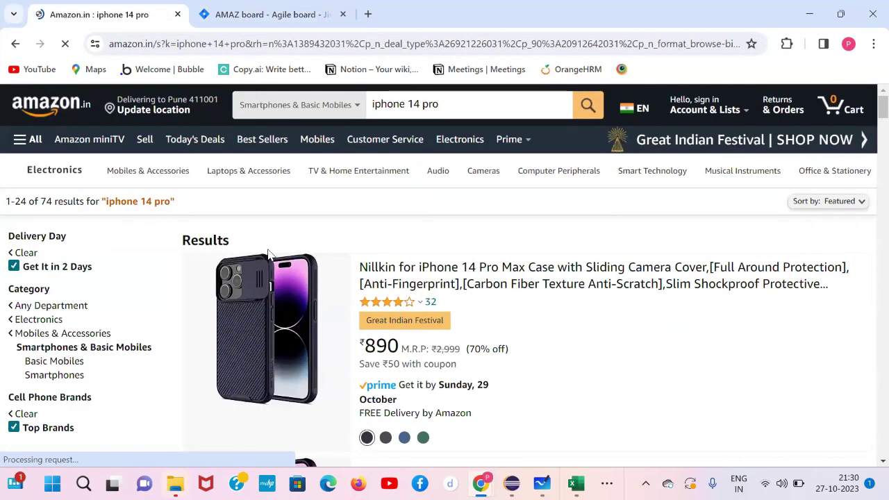
scroll(268, 255, "down", 1)
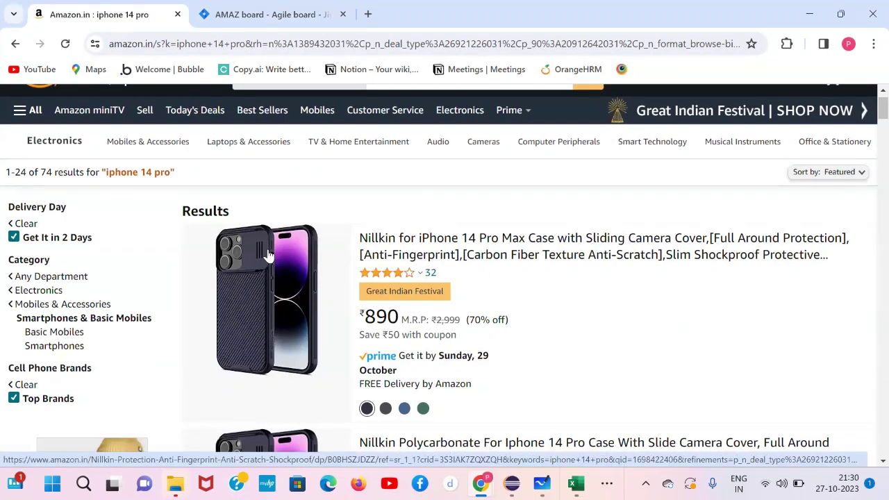
- Capture a Snipping Tool screenshot of the Amazon results page that includes the applied filters
key("alt+Tab")
key("alt+Tab")
left_click(293, 158)
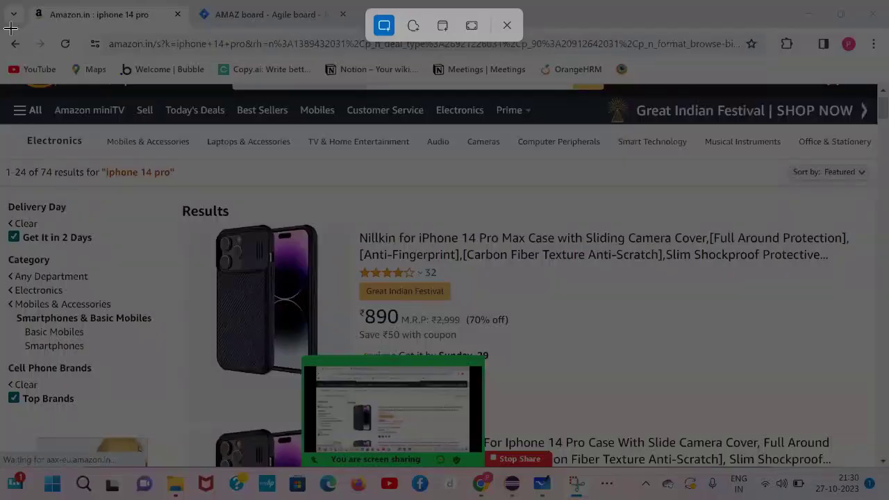
left_click_drag(1, 27, 692, 469)
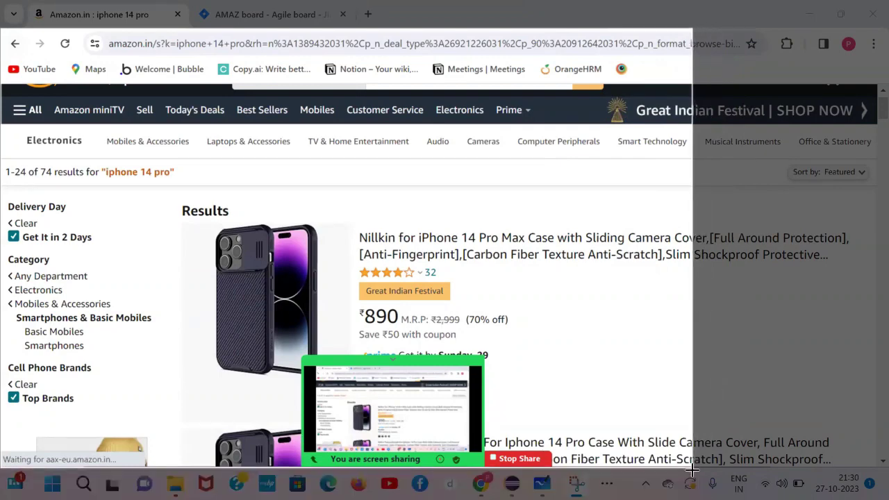
left_click_drag(693, 469, 606, 473)
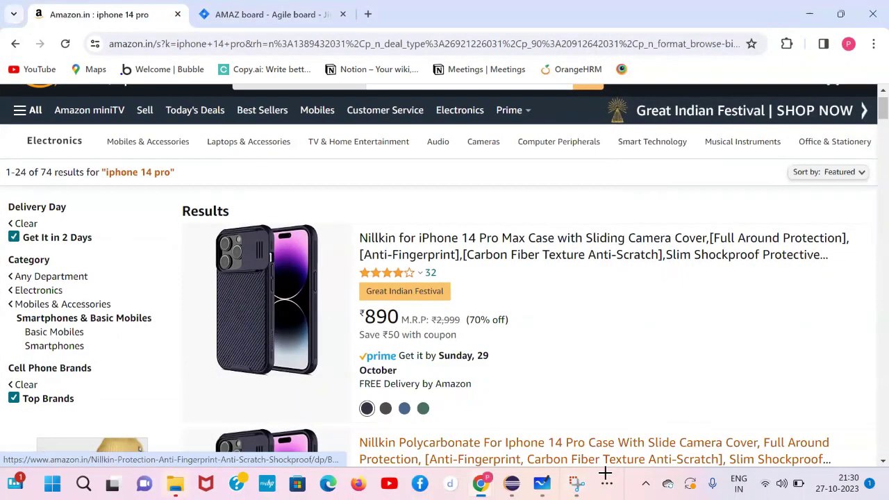
- Return to the Jira issue form and paste the screenshot below the numbered list in the description
key("alt+Tab")
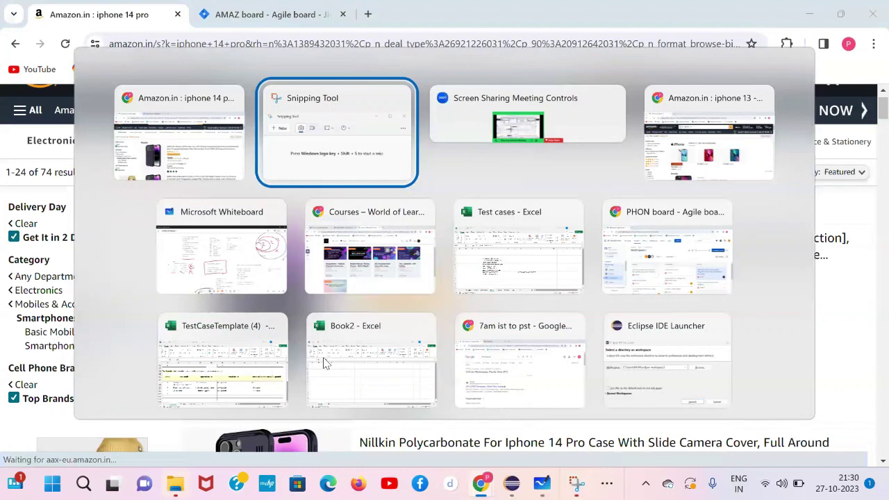
key("alt+Tab")
key("alt+Tab")
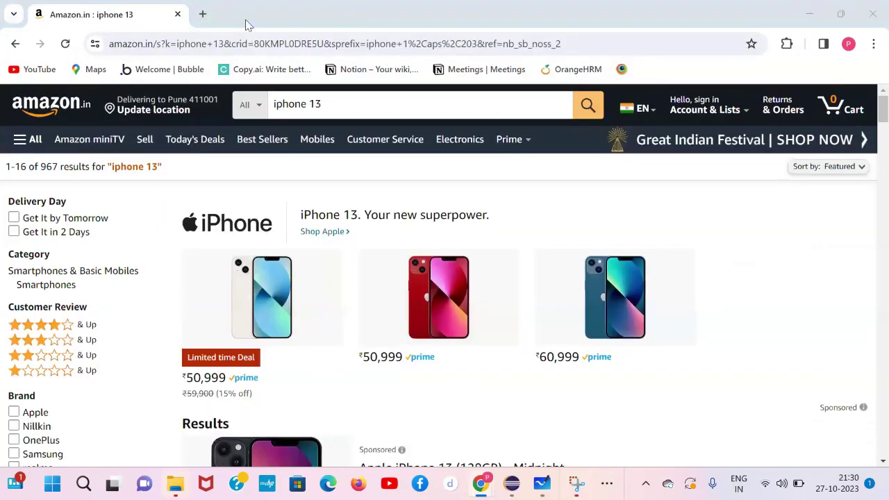
key("alt+Tab")
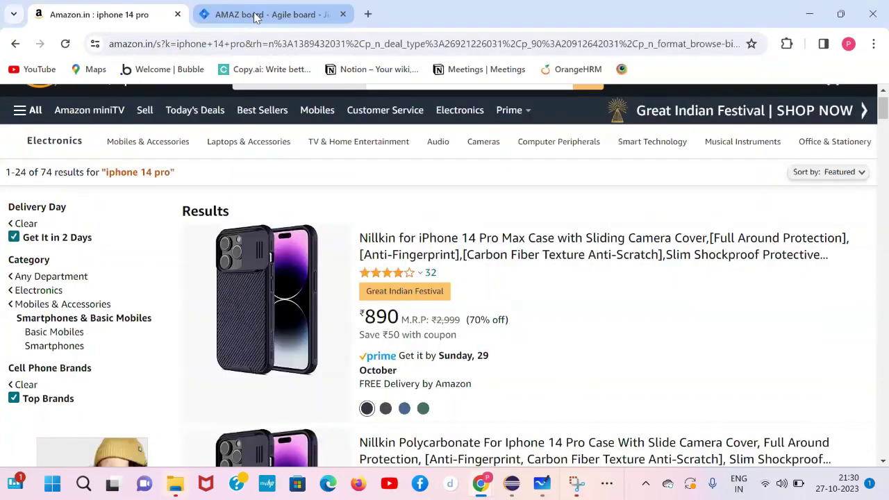
left_click(258, 15)
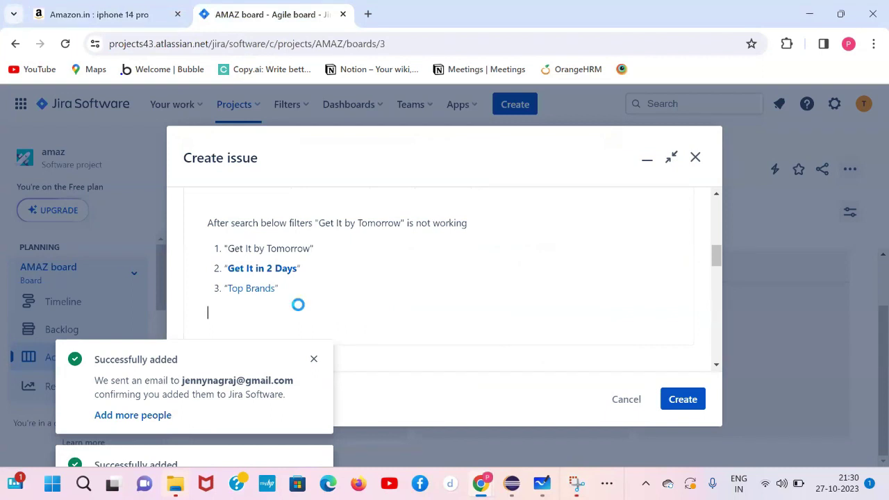
key("ctrl+v")
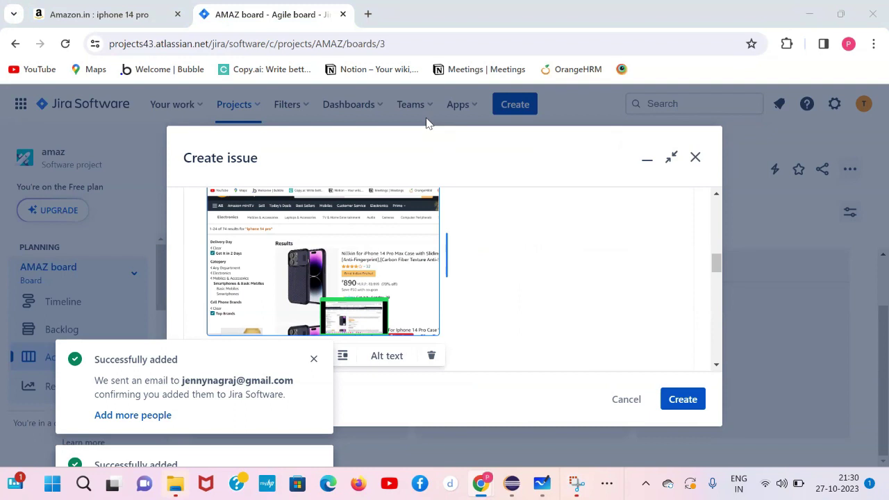
- Check the remaining fields of the filter bug's form and review its description
scroll(498, 254, "down", 1)
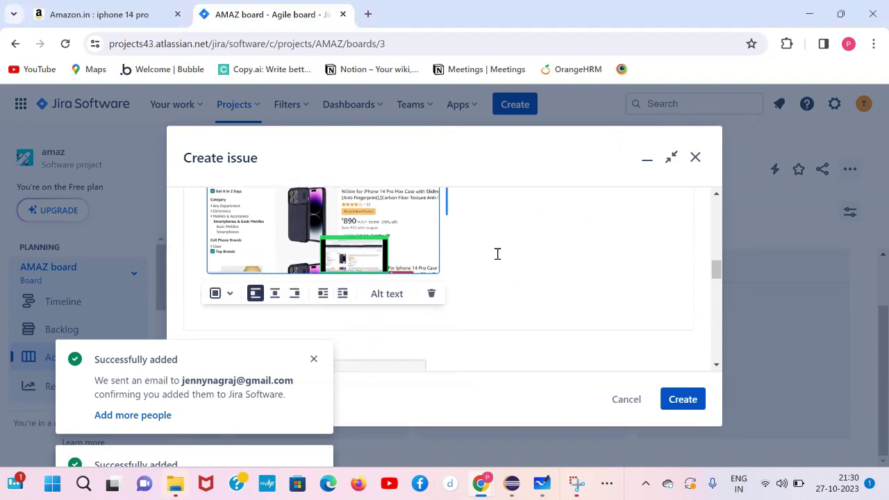
scroll(498, 254, "down", 2)
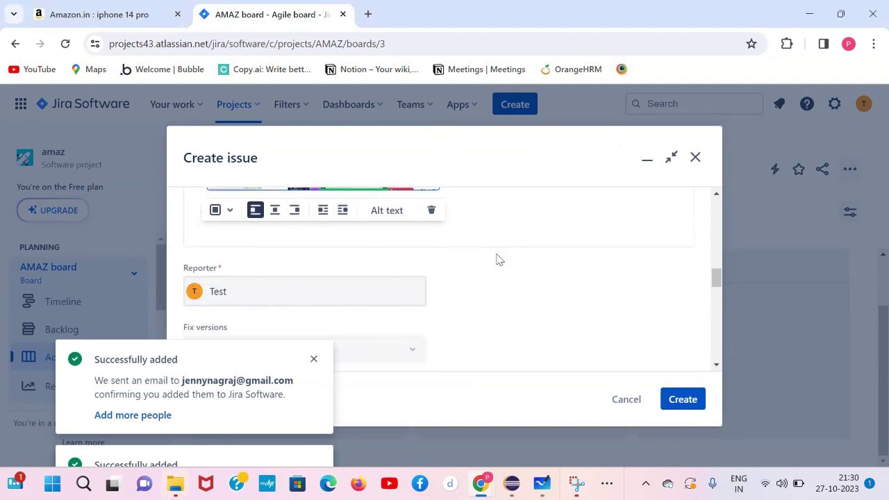
scroll(498, 260, "down", 5)
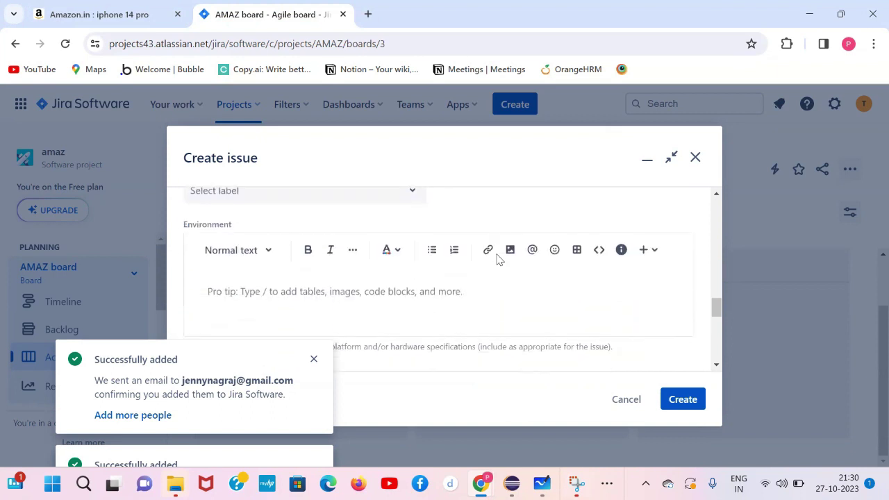
scroll(498, 260, "down", 2)
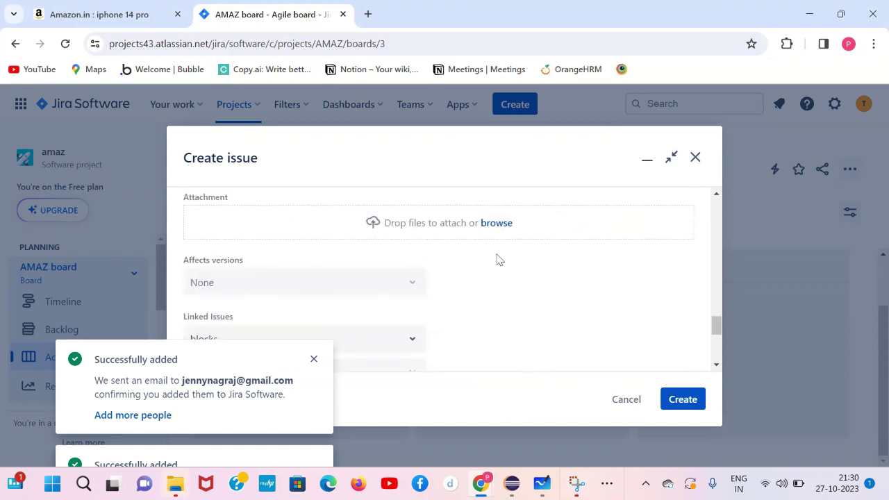
scroll(498, 260, "up", 8)
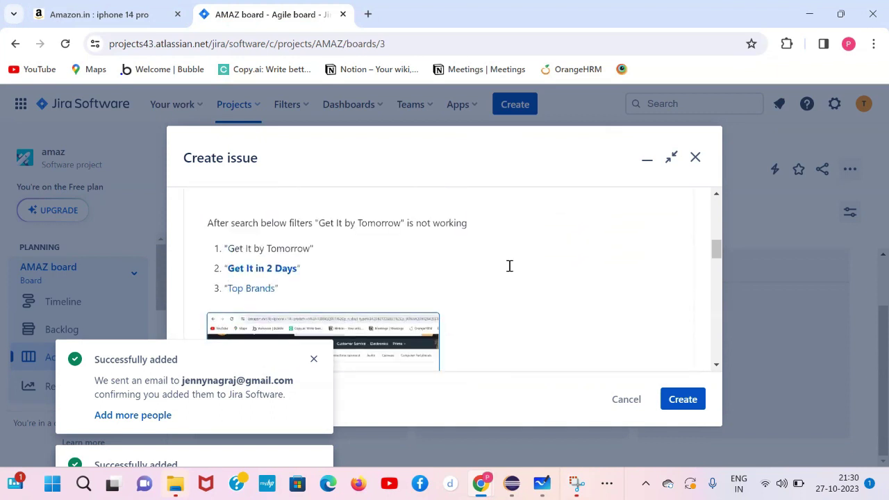
- In the filter bug's summary, replace the words "such as" with "are"
scroll(572, 297, "up", 1)
scroll(572, 296, "up", 3)
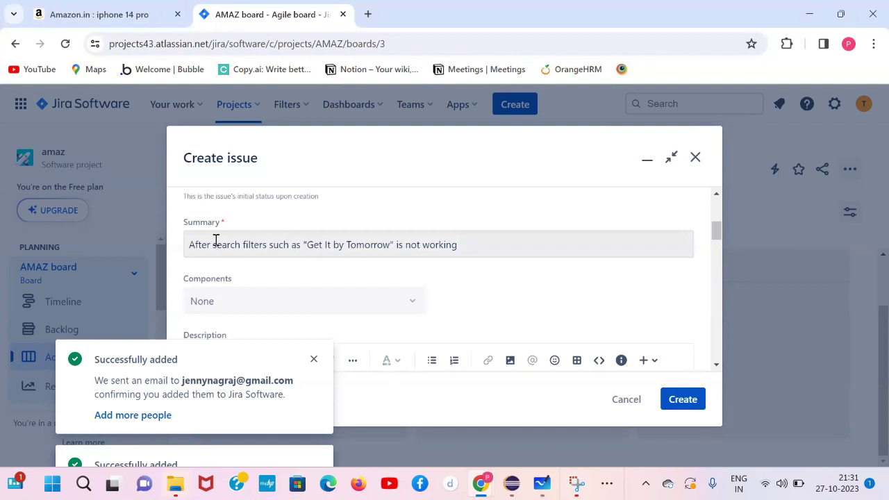
scroll(434, 310, "down", 1)
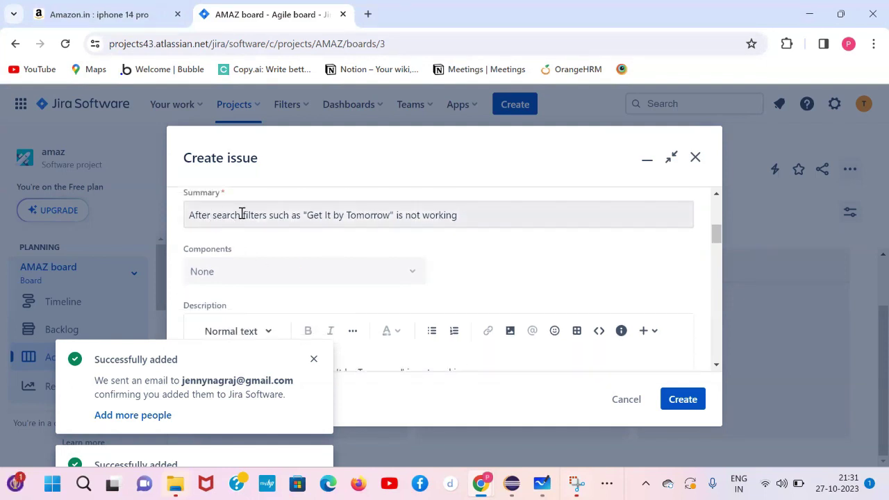
double_click(284, 216)
key("BackSpace")
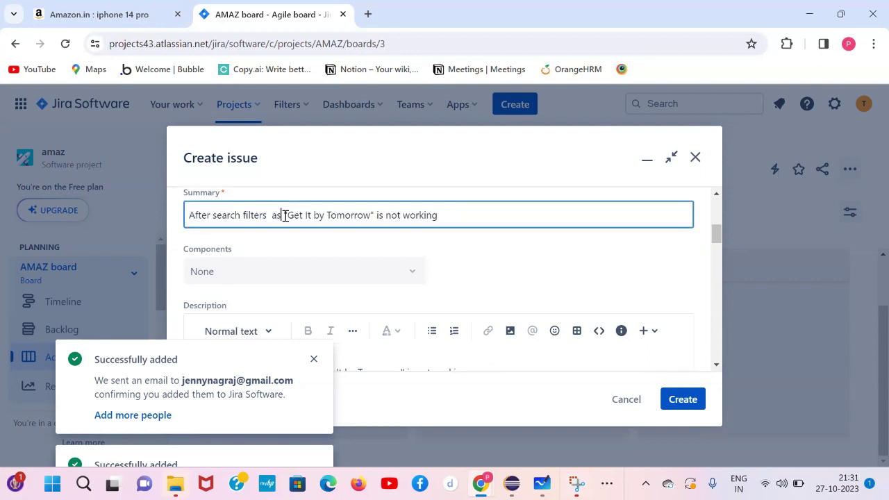
key("Delete")
key("Delete")
key("Delete")
type("are")
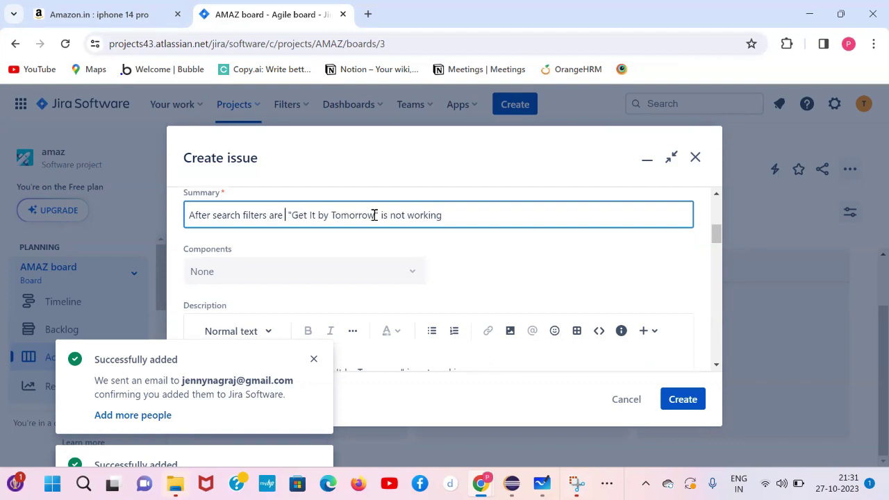
- Remove the quoted filter name and finish the summary as "After search filters are not working as mentioned below"
left_click_drag(377, 214, 285, 208)
key("Delete")
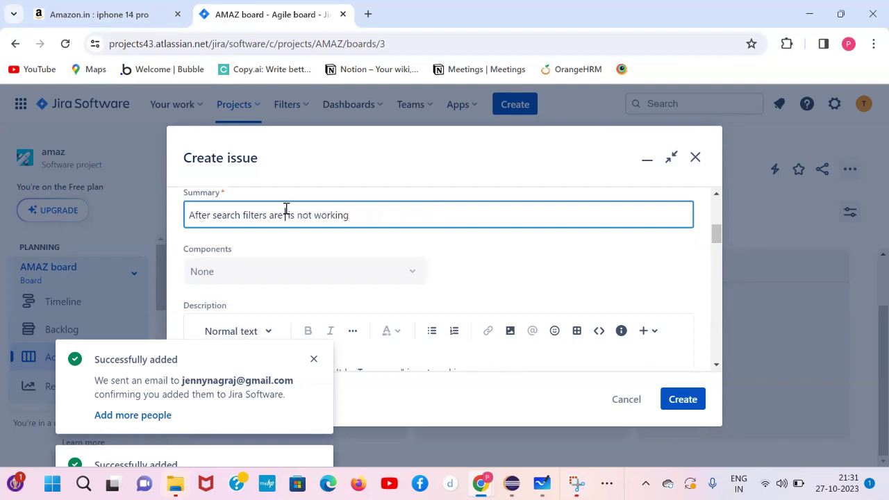
key("BackSpace")
key("BackSpace")
key("BackSpace")
key("BackSpace")
type("as ,em")
key("BackSpace")
type("m")
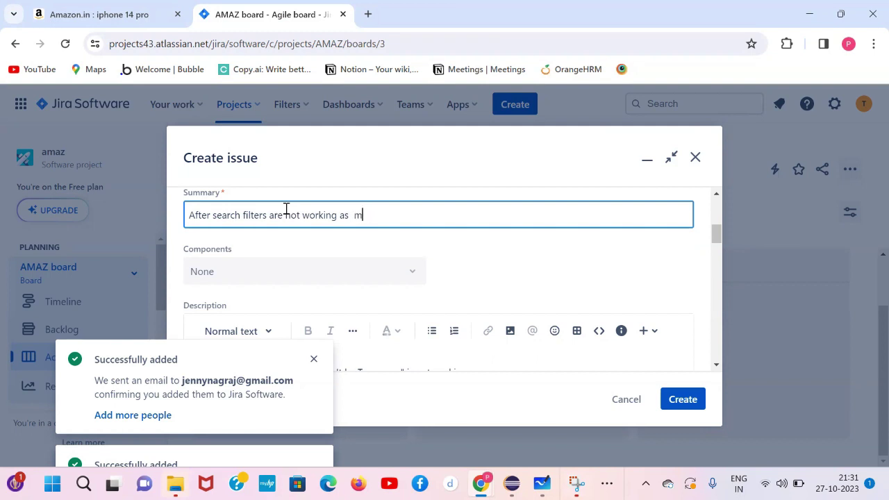
type("entioned below")
- Check the remaining fields of the filter bug's form and create the issue
scroll(287, 210, "down", 5)
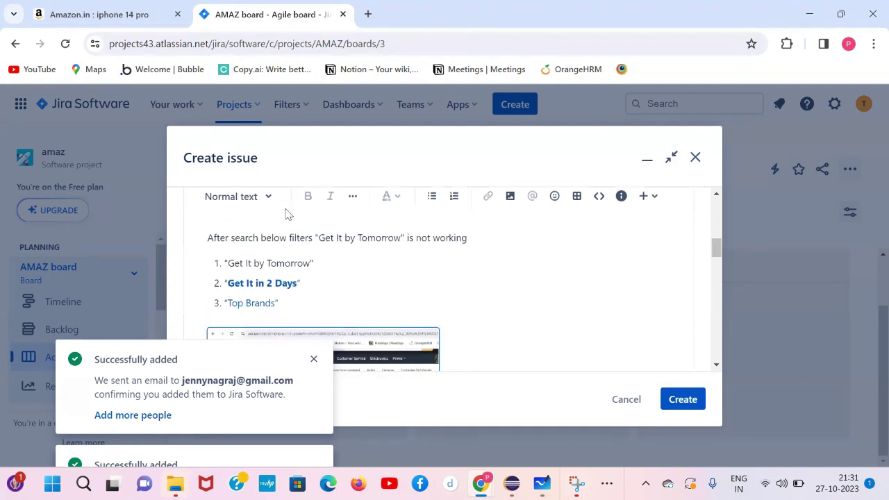
scroll(287, 214, "down", 8)
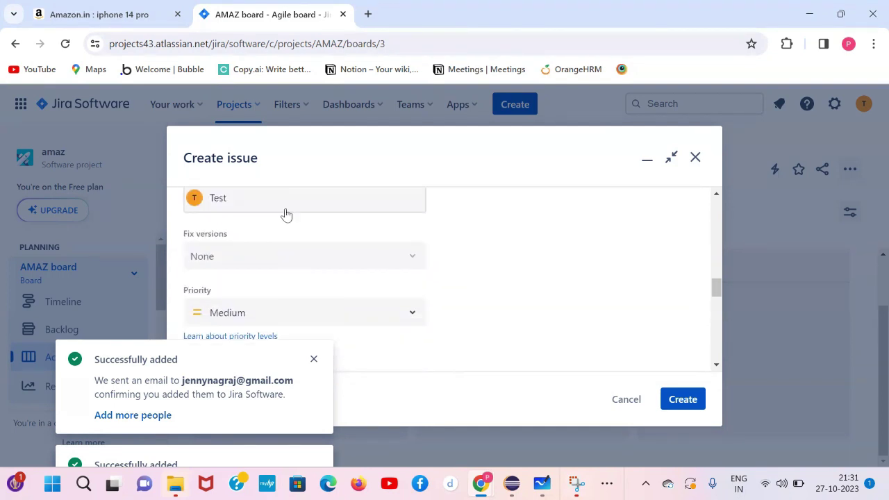
scroll(287, 214, "down", 6)
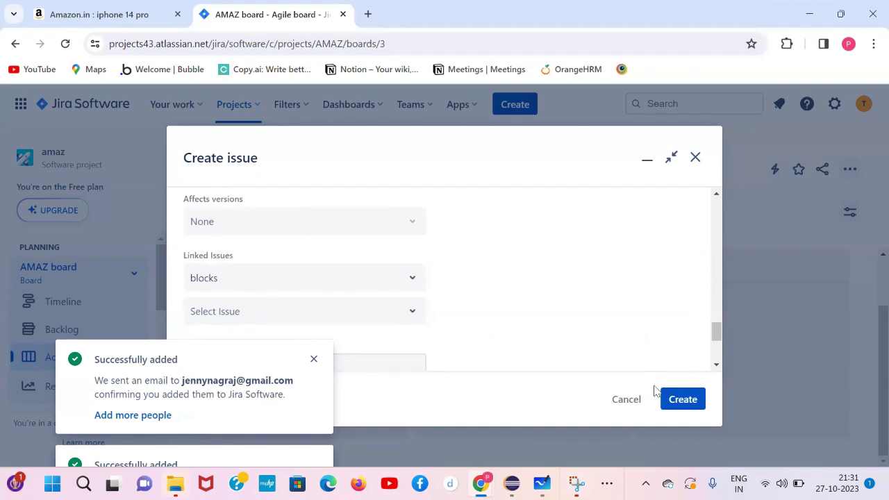
left_click(673, 397)
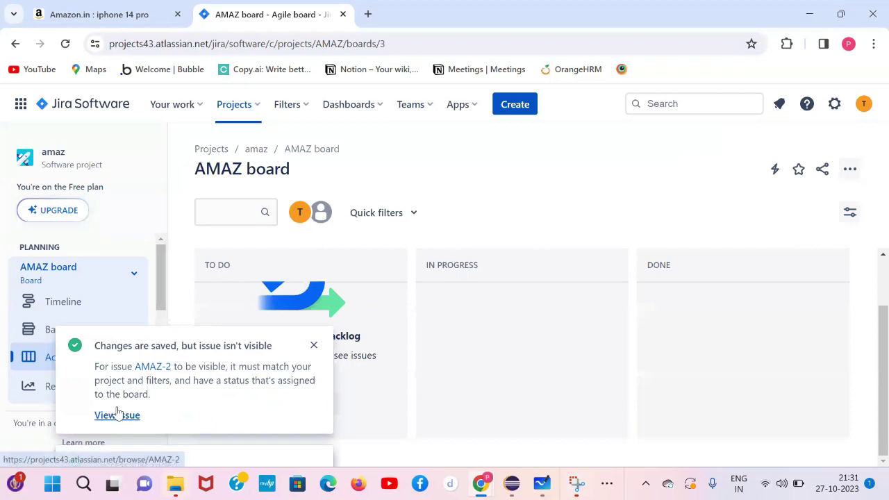
- Open issue AMAZ-2 and review its summary, description, screenshot and attachment
left_click(151, 368)
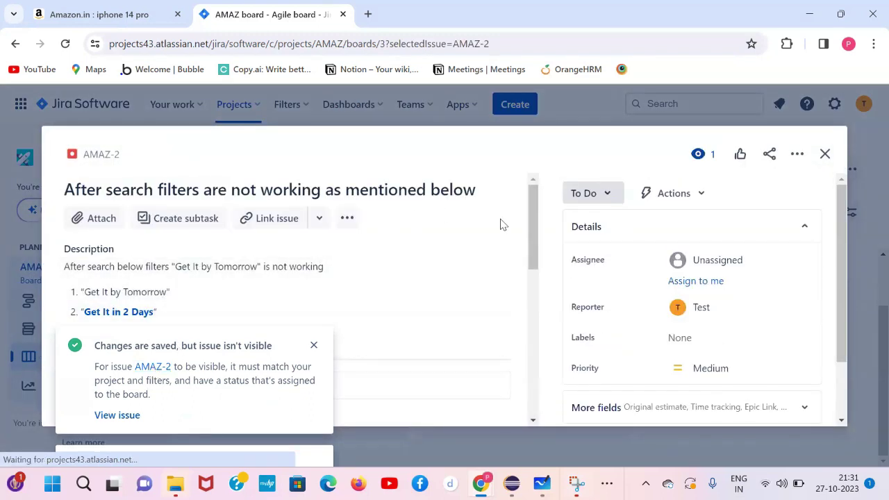
scroll(502, 223, "down", 1)
scroll(501, 224, "up", 1)
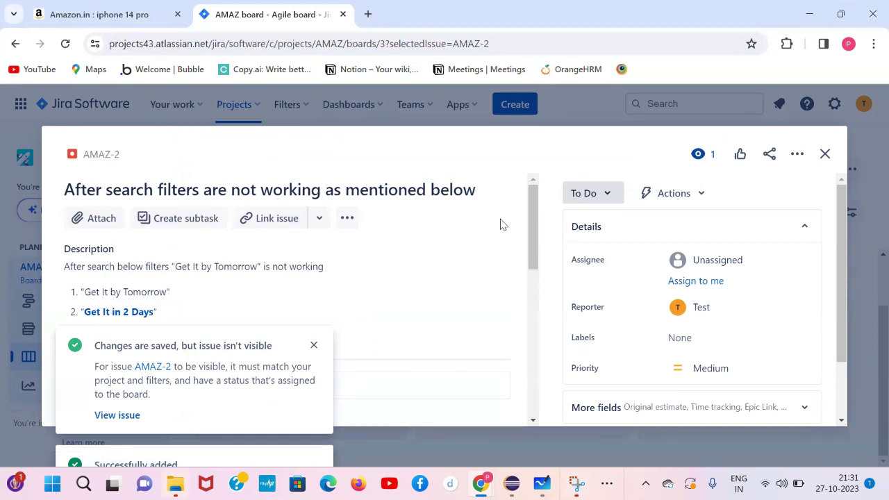
scroll(501, 224, "down", 1)
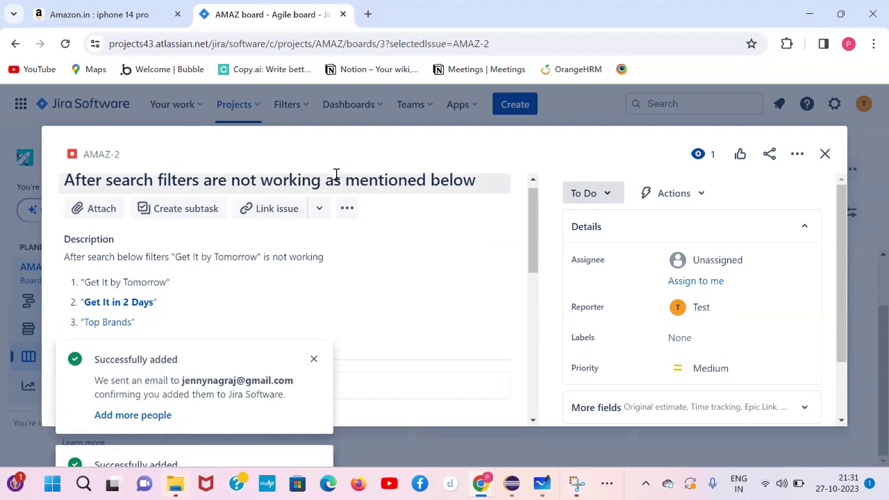
scroll(337, 175, "down", 2)
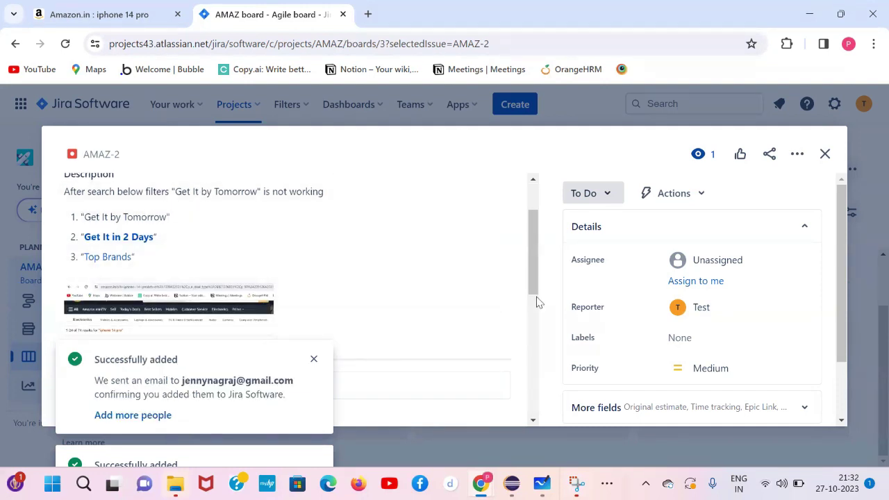
scroll(397, 279, "down", 5)
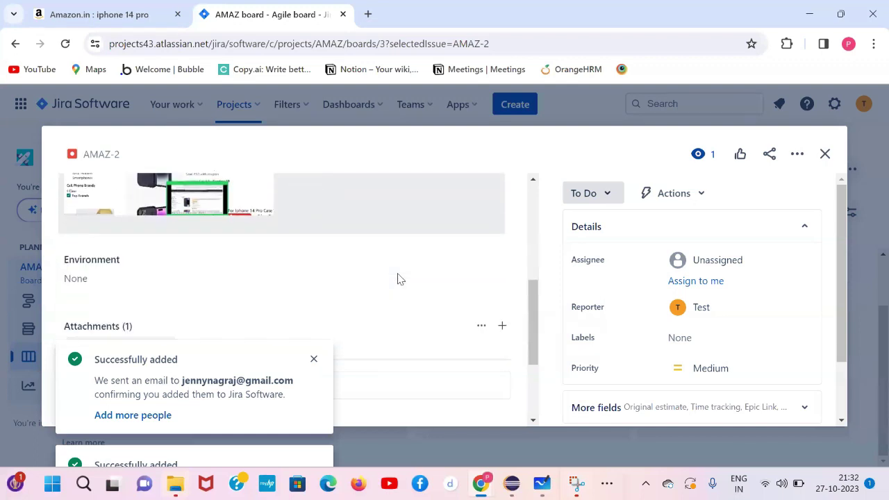
scroll(397, 278, "down", 3)
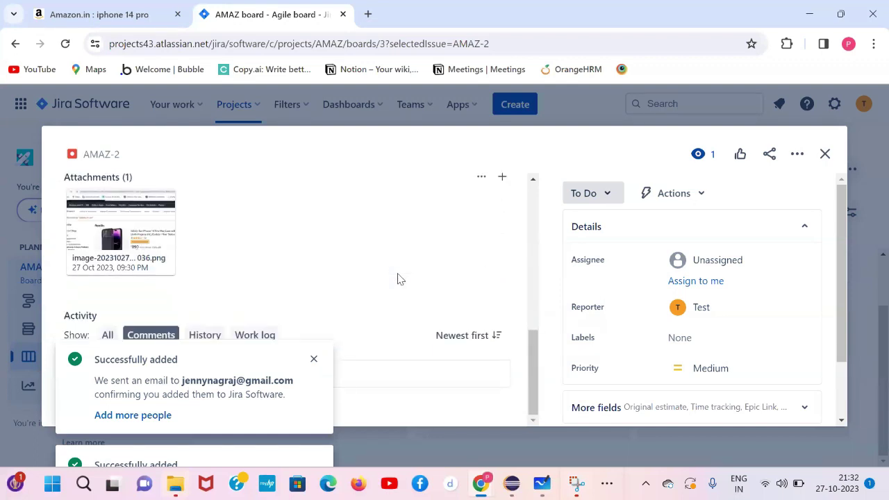
- Dismiss all the stacked notifications about people added to Jira Software
left_click(314, 358)
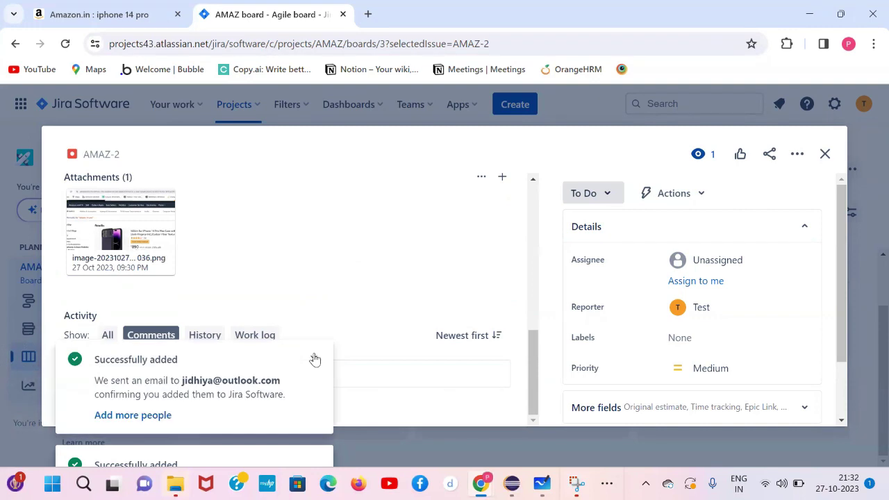
left_click(314, 358)
left_click(314, 359)
left_click(314, 359)
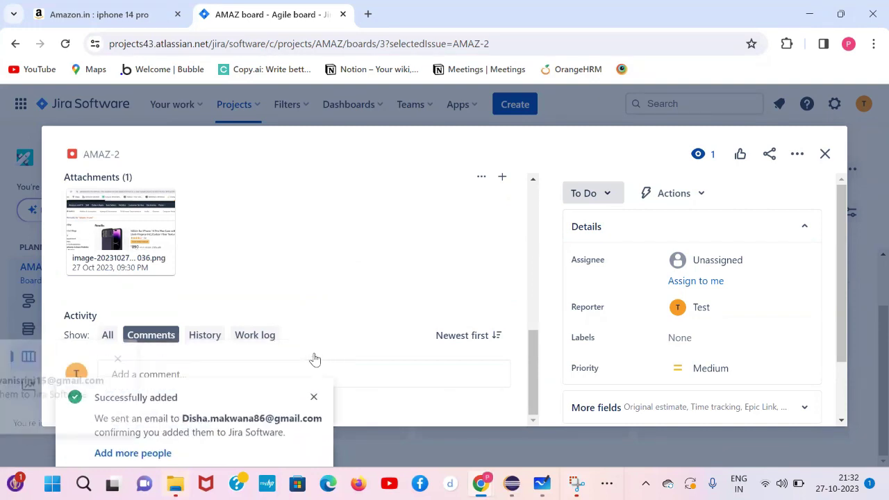
left_click(315, 359)
left_click(314, 359)
left_click(314, 359)
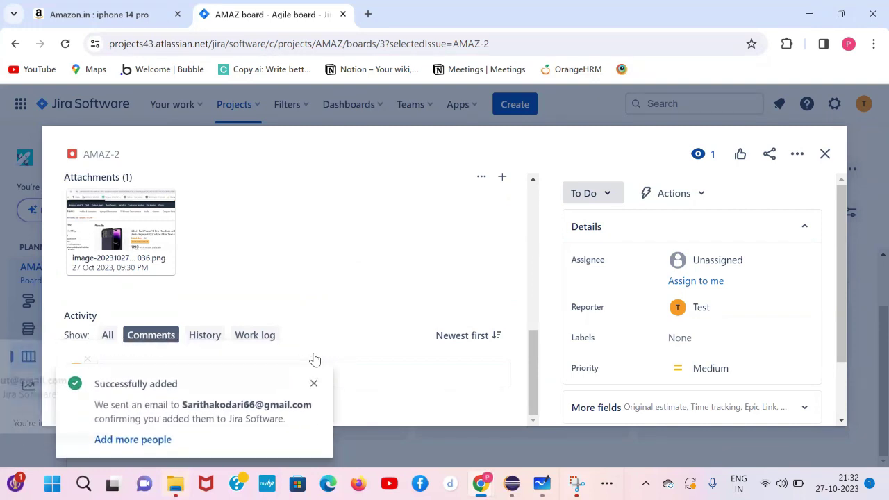
left_click(314, 358)
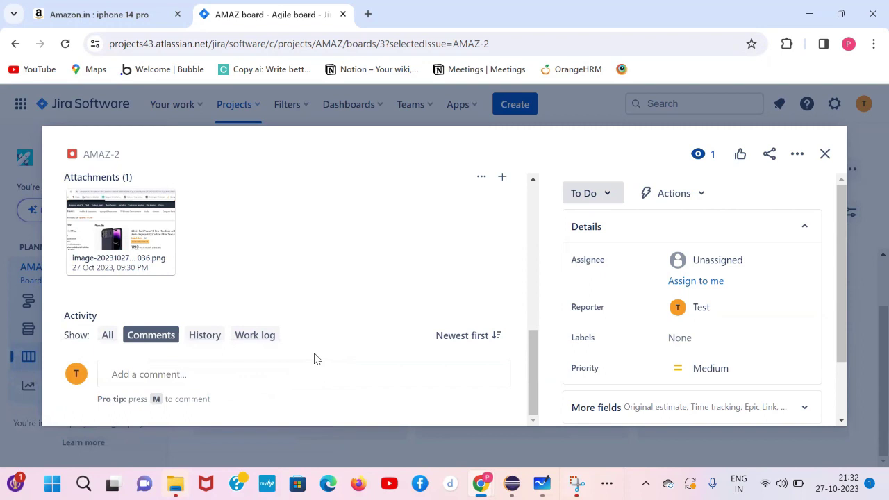
- Assign AMAZ-2 to one of the suggested team members and close the issue details
left_click(706, 258)
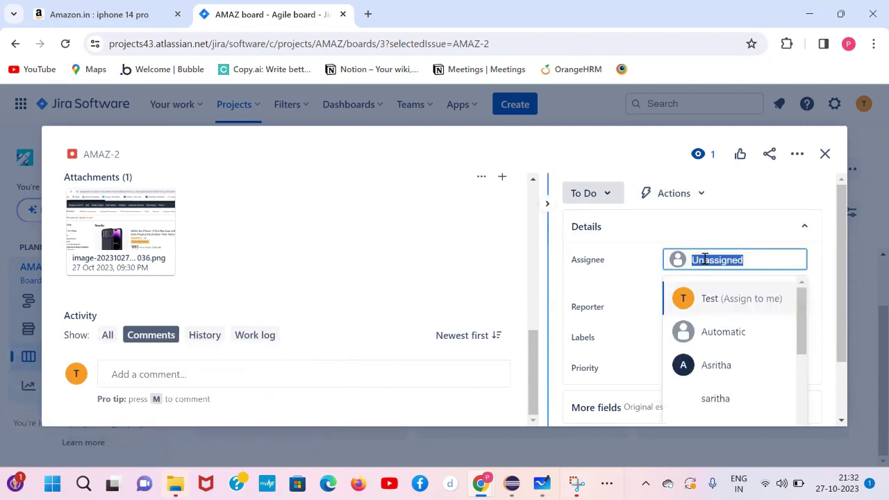
left_click(718, 400)
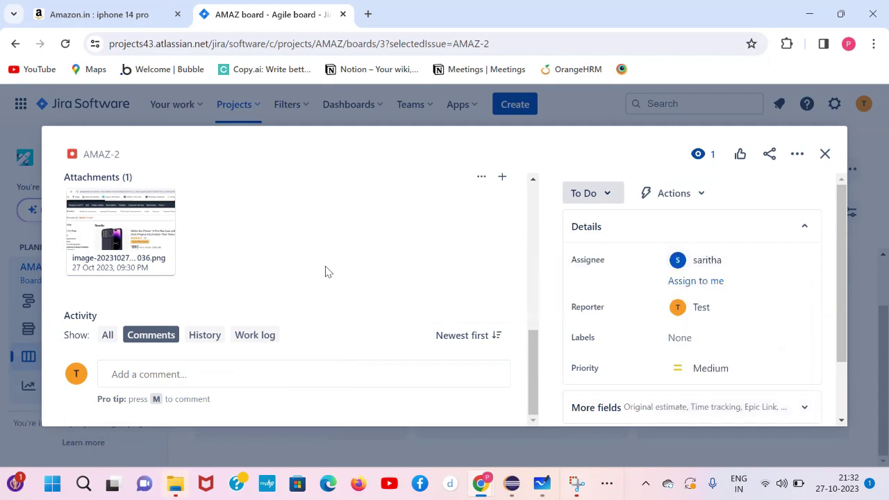
mouse_move(695, 262)
scroll(334, 240, "up", 1)
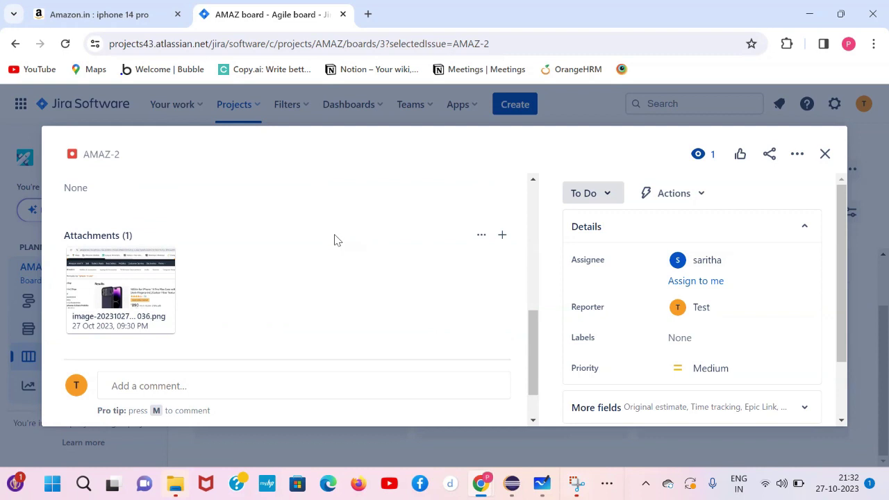
left_click(826, 154)
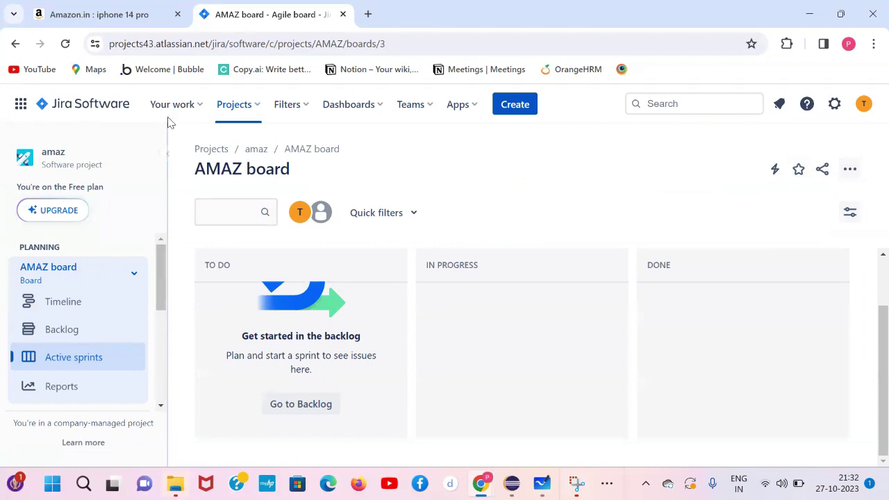
- Open the AMAZ board's timeline, dismiss the blank epic entry and return to the active sprints board
left_click(54, 310)
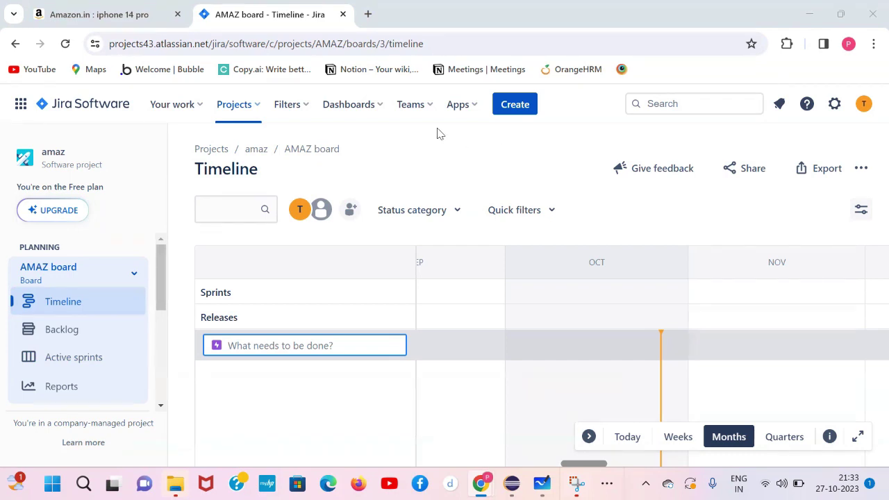
left_click(438, 160)
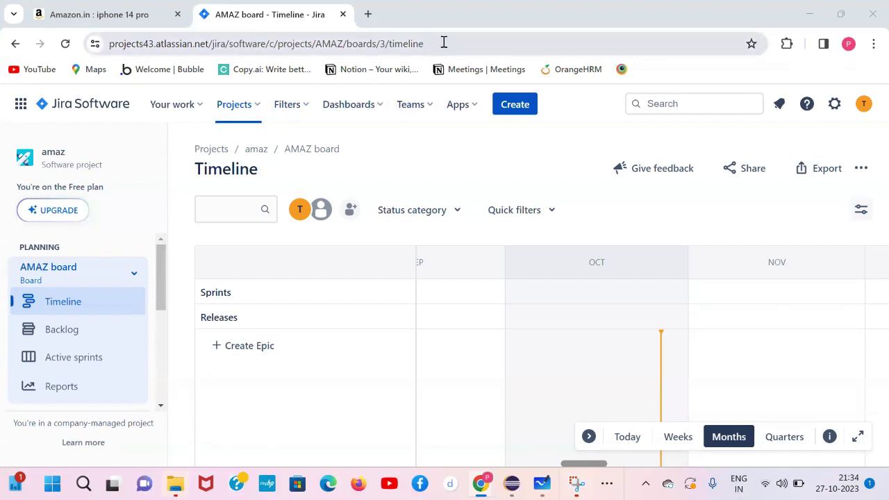
left_click(16, 44)
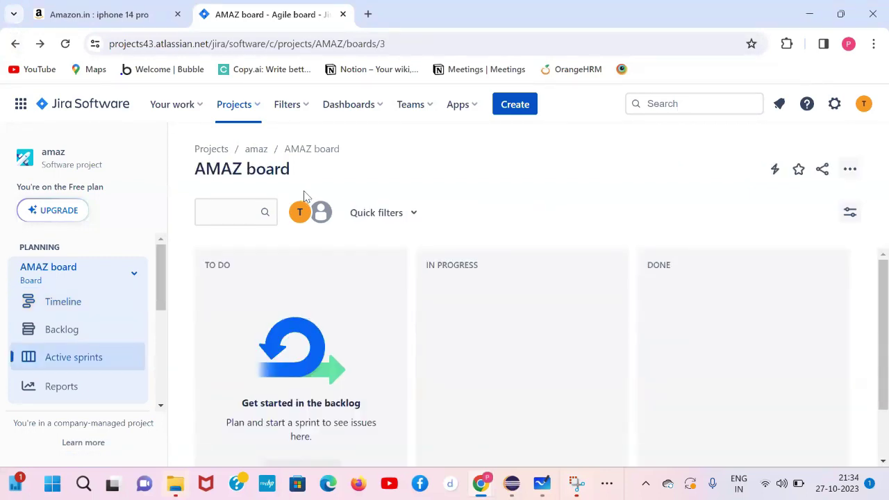
- Start a new Jira issue, switch to Amazon and open the first Nillkin iPhone 14 Pro Max case in the results
left_click(515, 104)
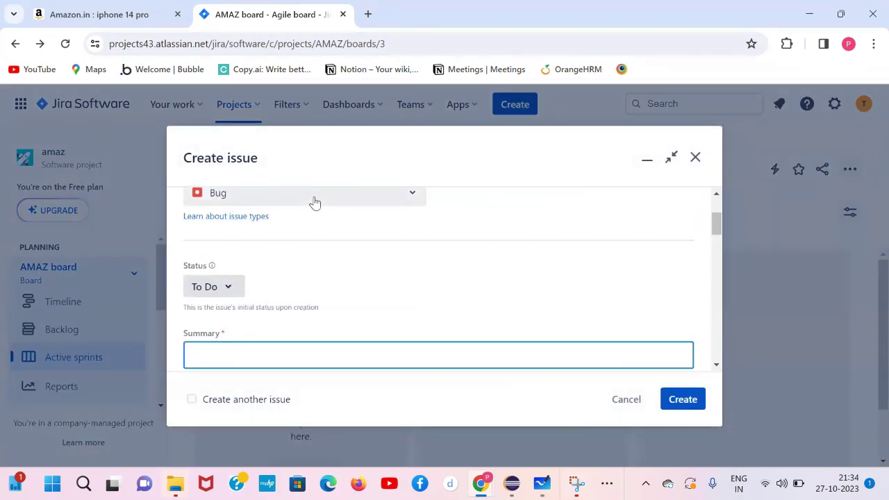
left_click(160, 19)
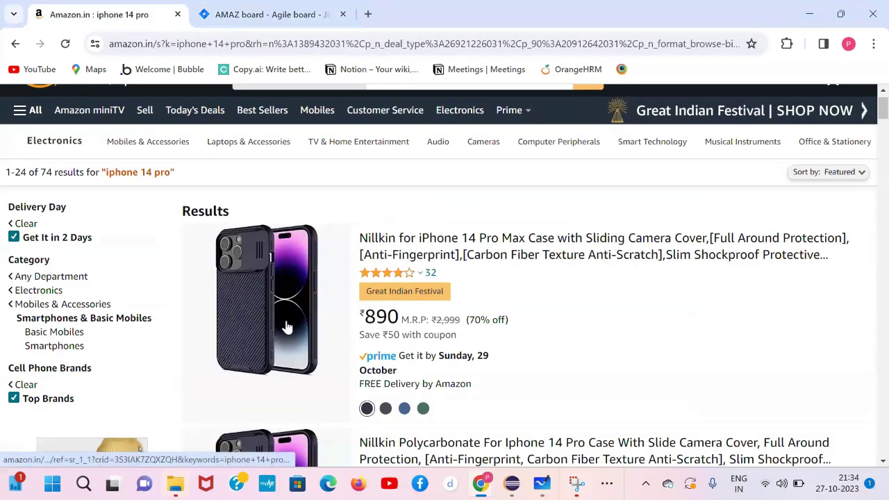
scroll(412, 316, "down", 2)
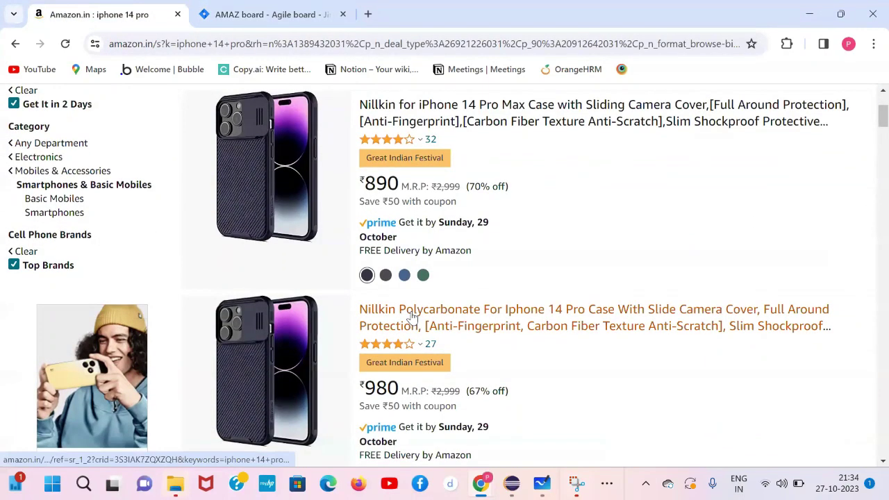
left_click(426, 120)
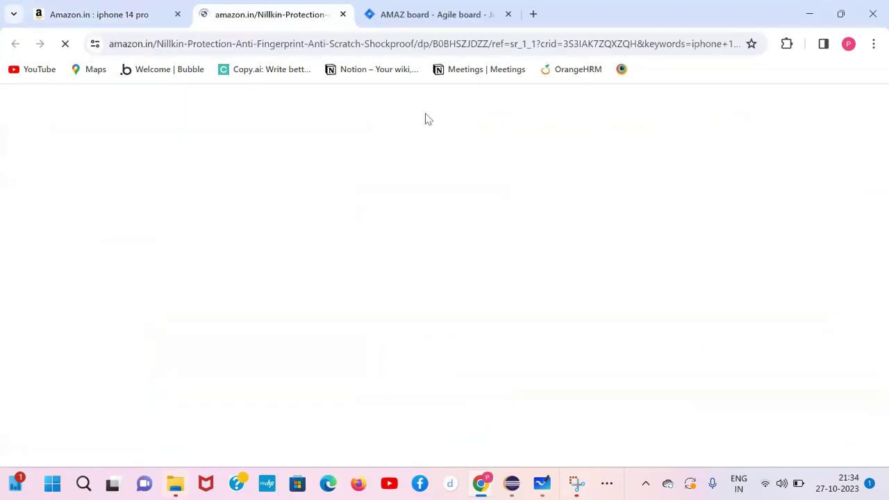
scroll(437, 278, "down", 2)
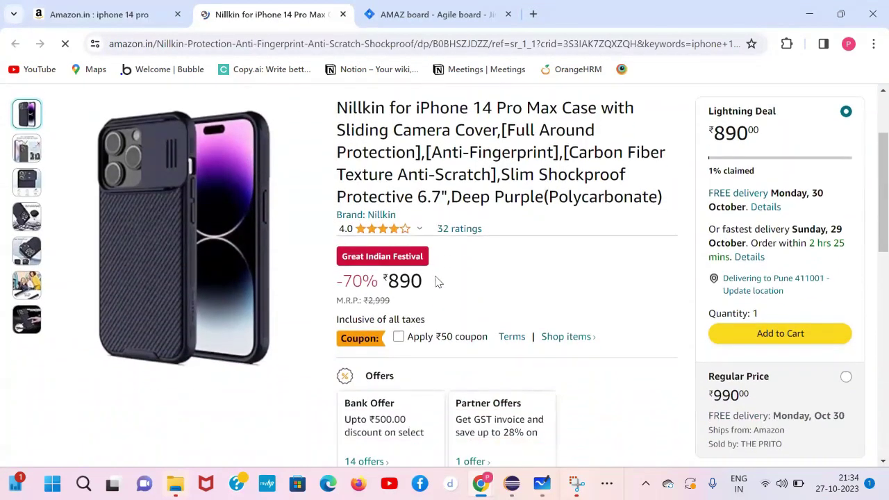
scroll(651, 397, "up", 2)
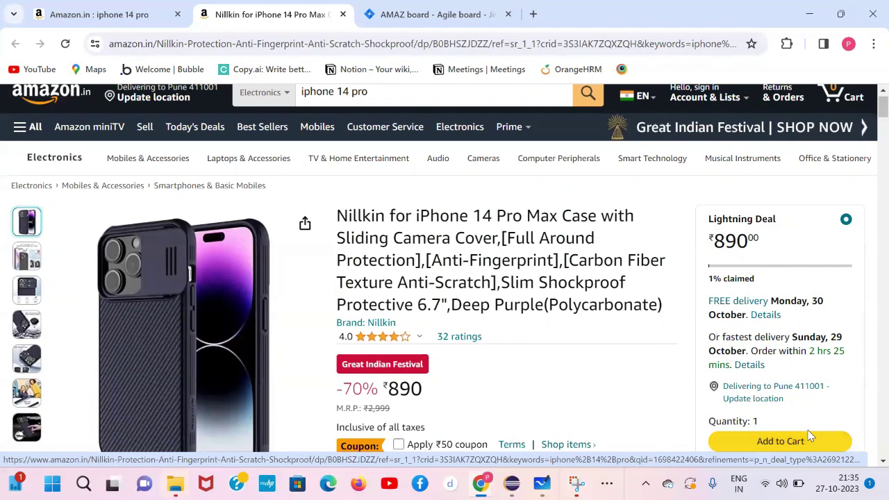
- Return to the AMAZ board in Jira and discard the blank issue form
key("super+shift+s")
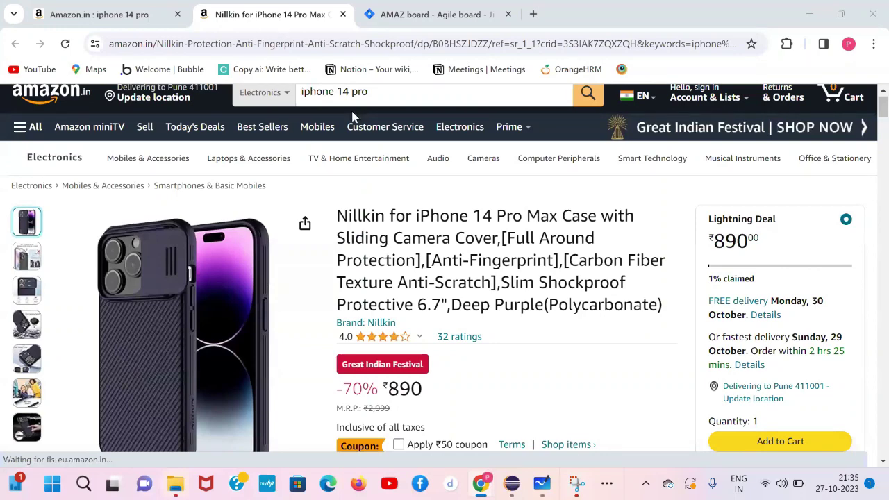
key("alt+Tab")
left_click(74, 19)
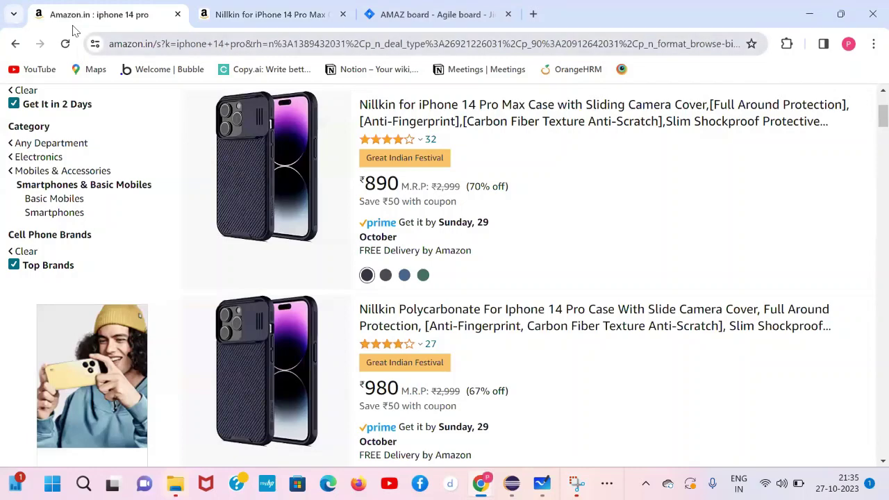
left_click(405, 19)
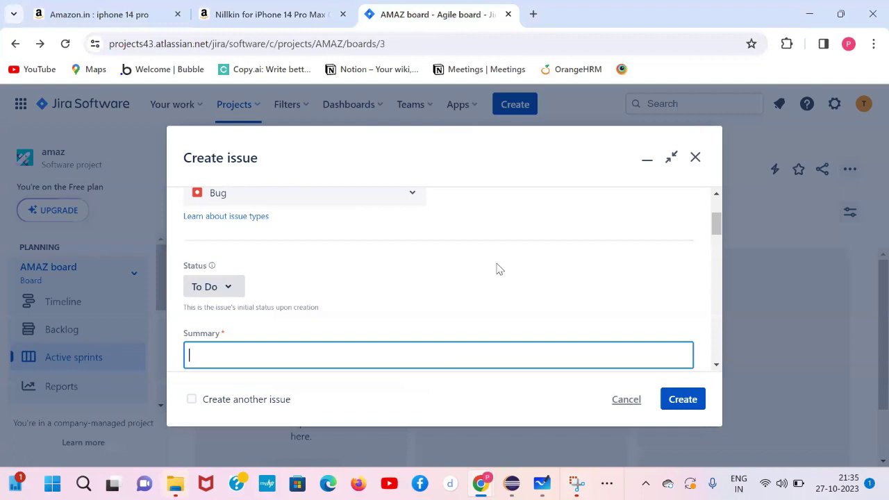
key("Escape")
left_click(518, 106)
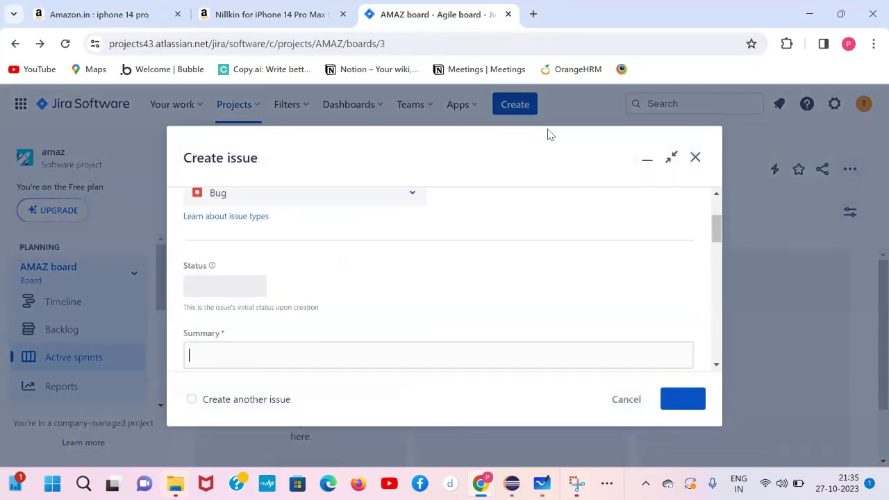
key("Escape")
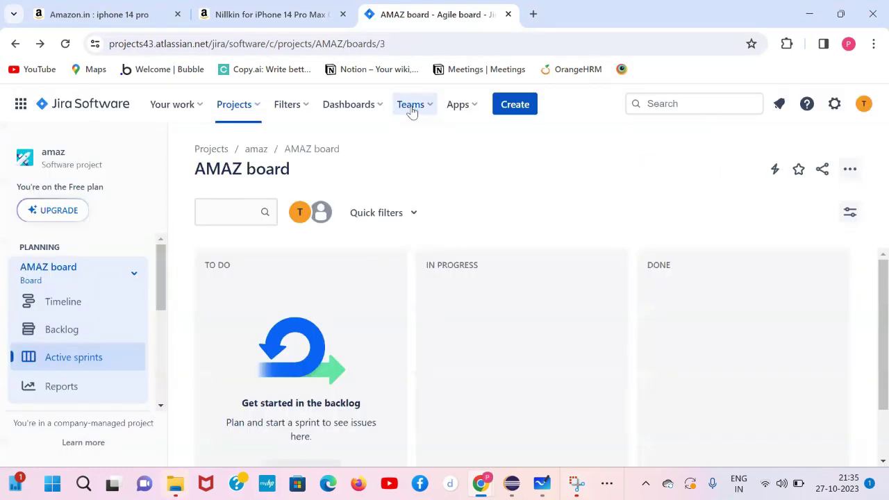
- Invite a person to Jira Software using the copied email address
left_click(412, 108)
left_click(433, 143)
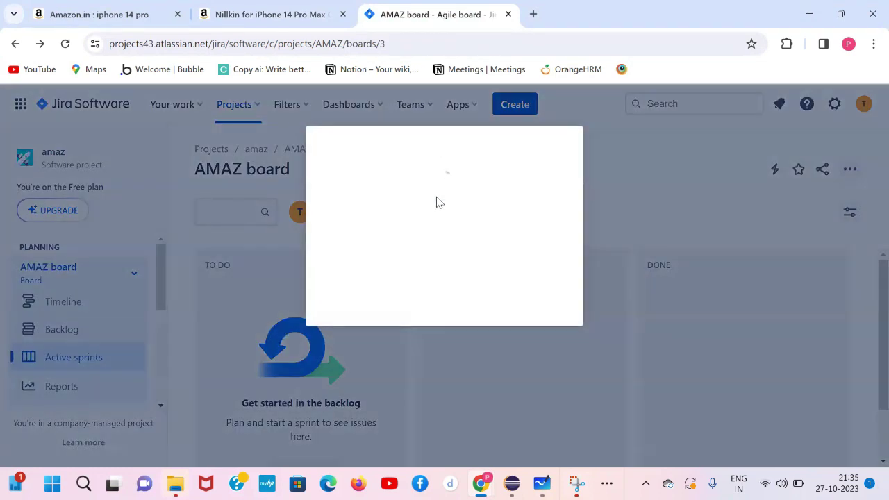
key("ctrl+v")
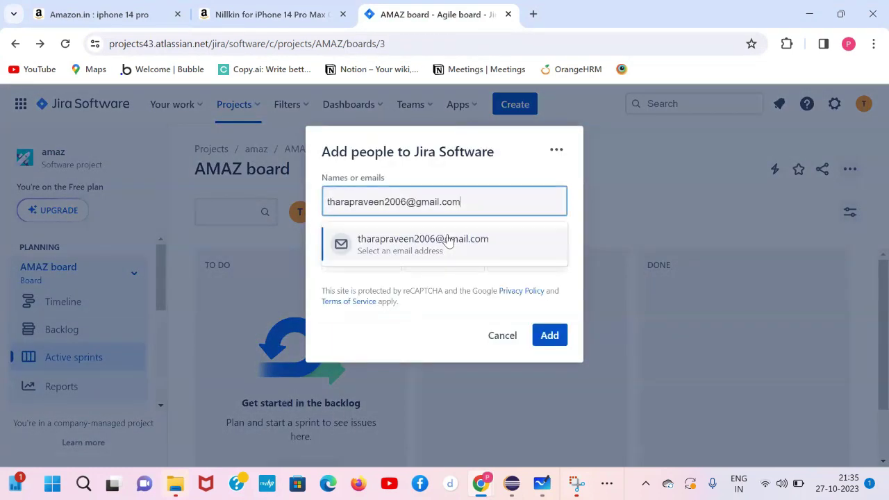
left_click(448, 241)
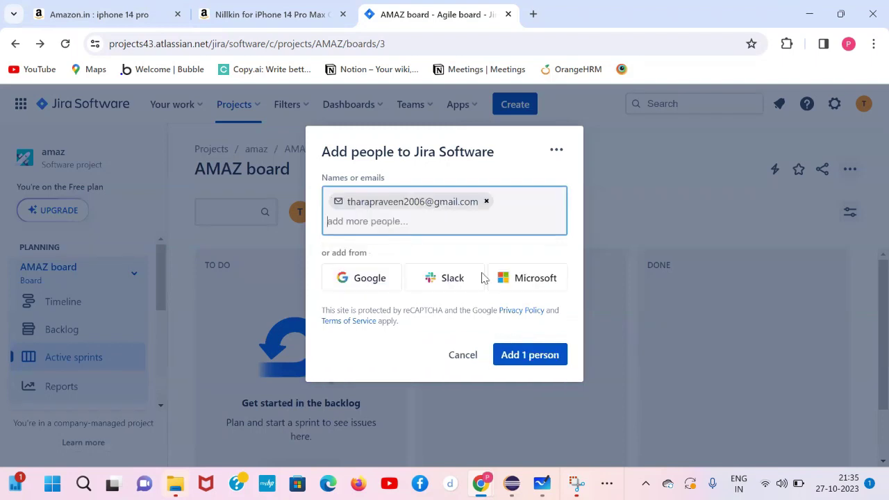
key("Return")
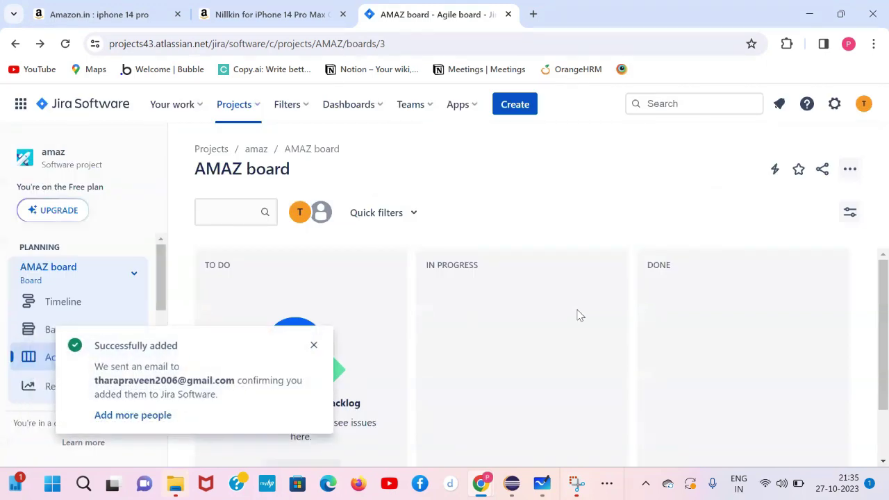
- Switch to the Nillkin case page on Amazon and open Amazon's Customer Service page
left_click(293, 12)
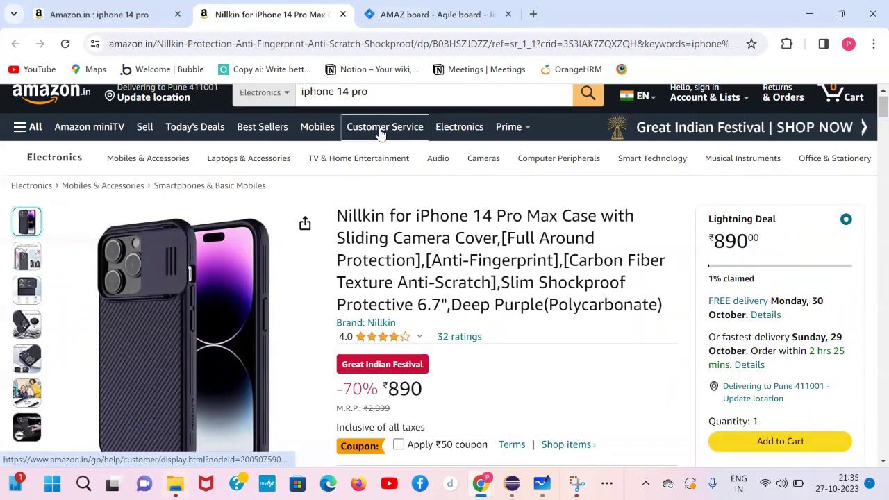
left_click(380, 134)
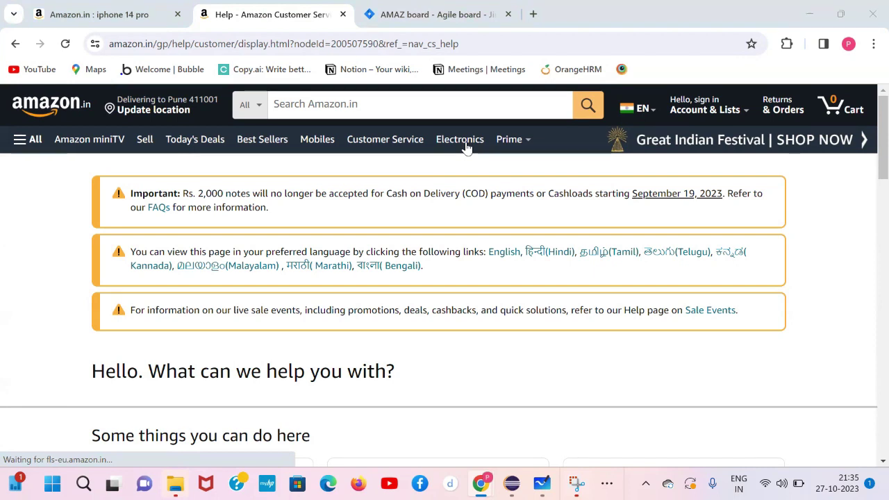
- Return to the AMAZ board in Jira and add a second person to Jira Software by pasting their email address
left_click(419, 22)
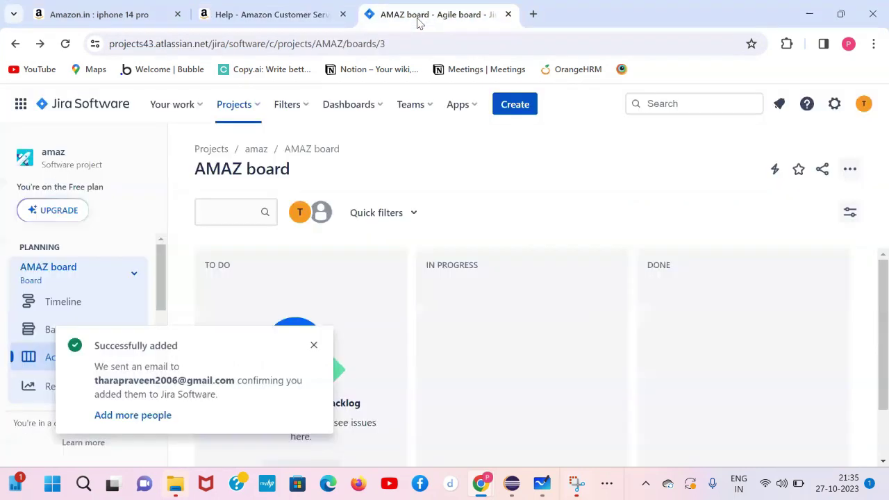
left_click(422, 111)
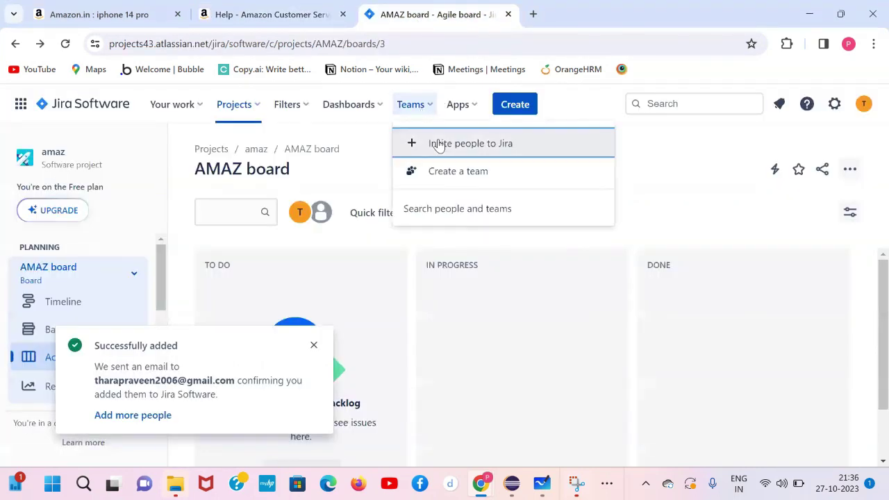
left_click(439, 143)
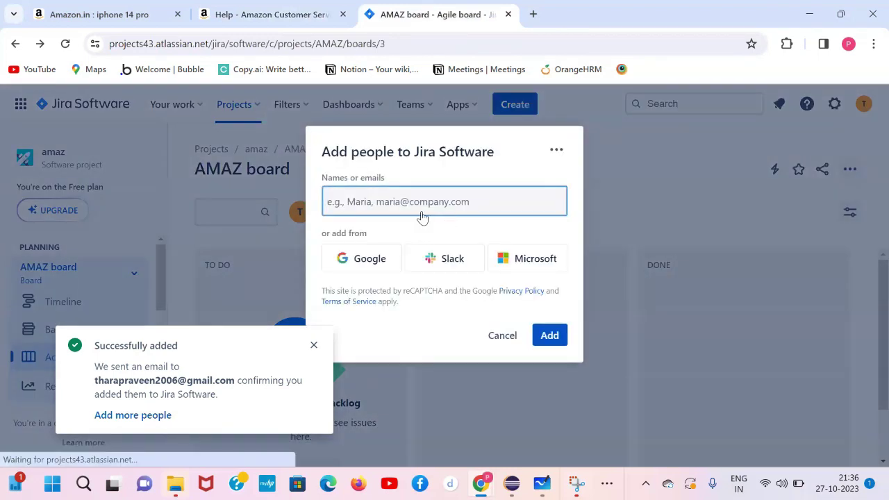
key("ctrl+v")
left_click(423, 242)
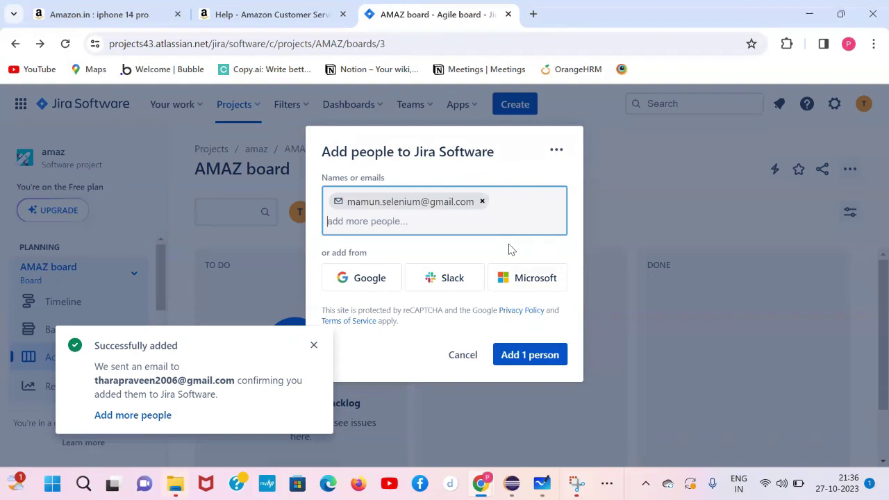
key("Return")
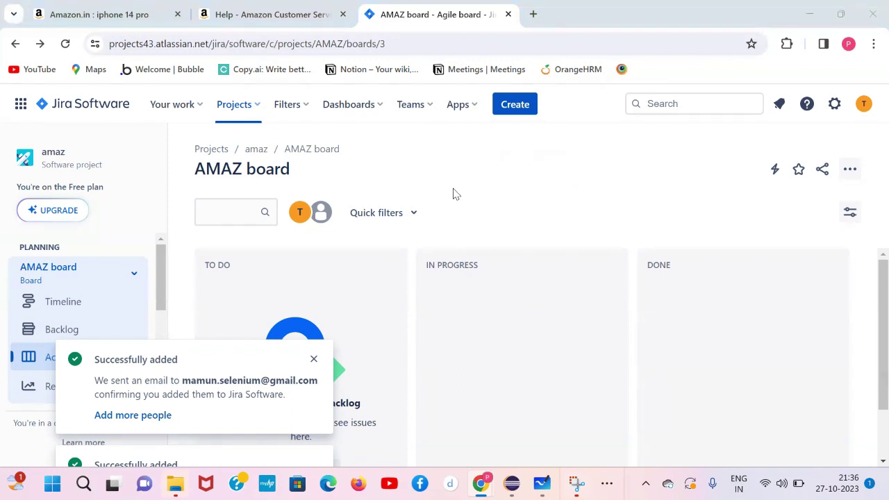
- Add a third person to Jira Software by pasting their email address into a new invitation
left_click(417, 106)
left_click(444, 143)
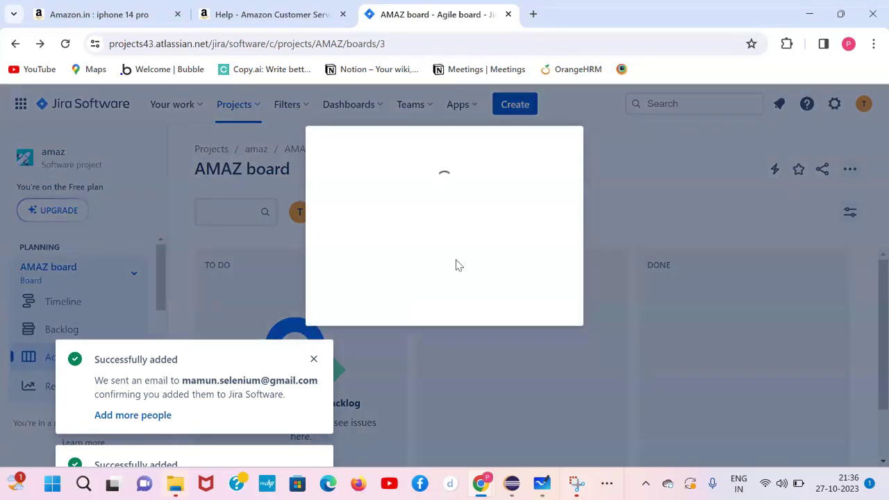
key("ctrl+v")
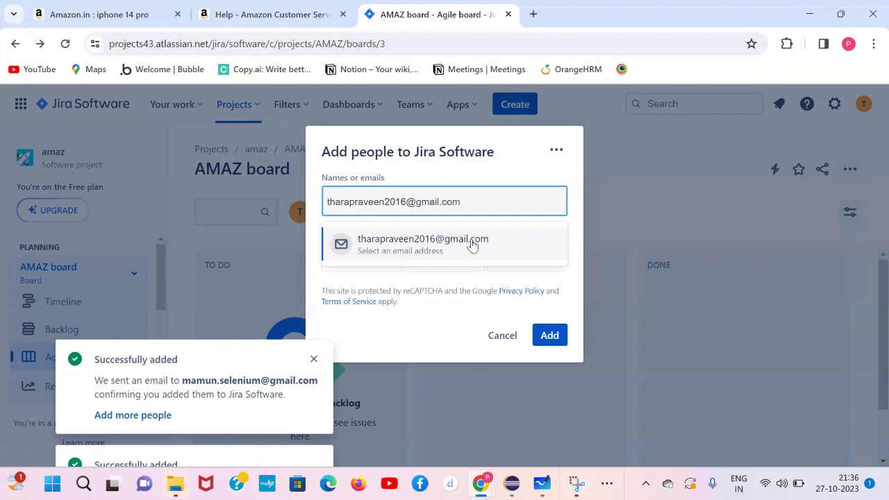
left_click(472, 243)
key("Return")
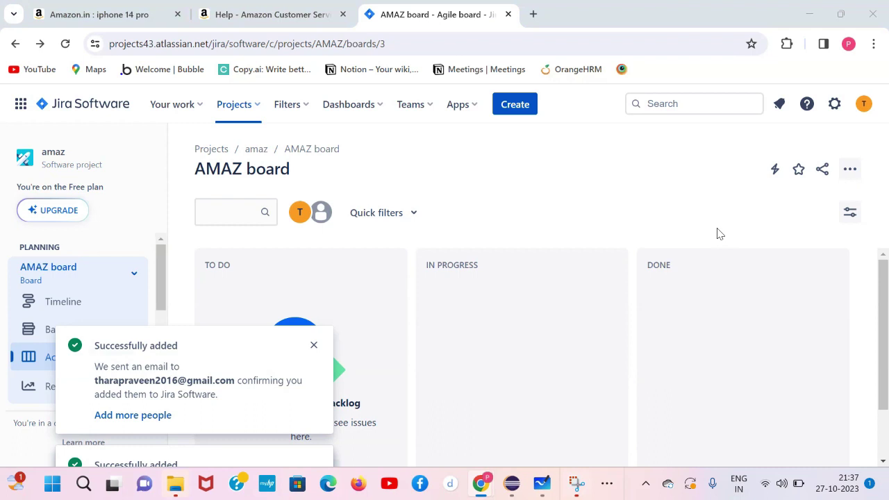
- Send one more Jira Software invitation to the newly copied email address
left_click(417, 111)
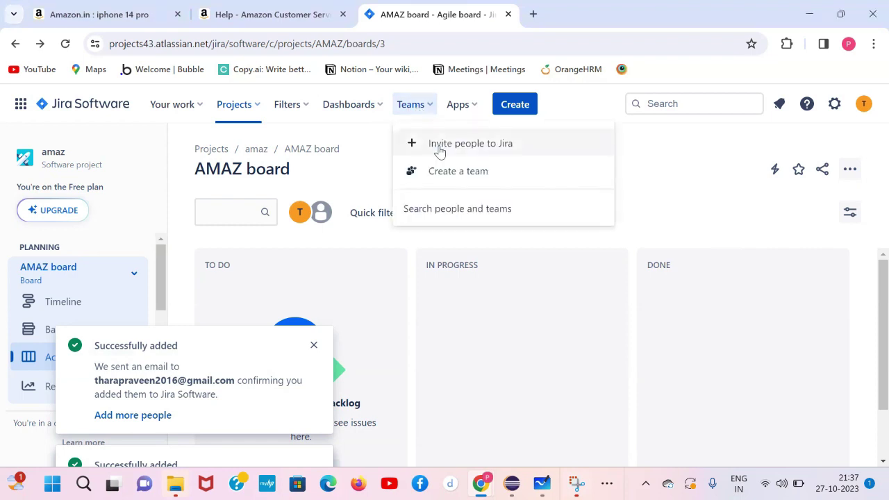
left_click(439, 146)
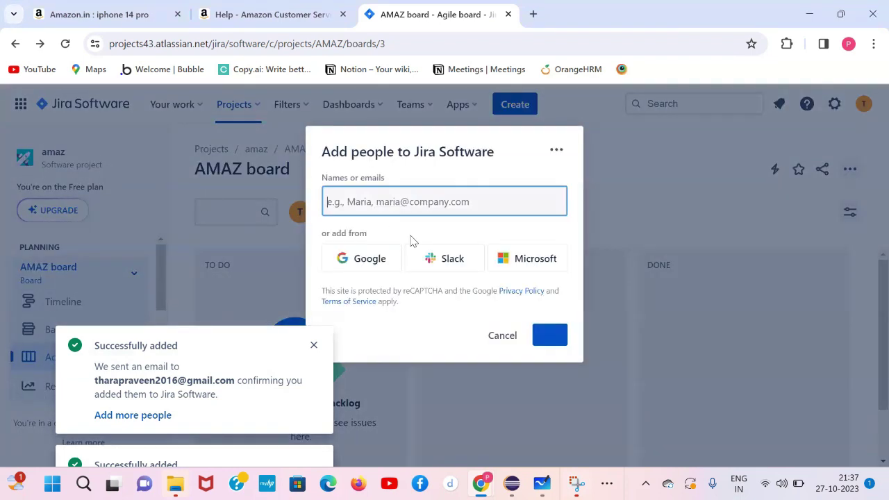
key("ctrl+v")
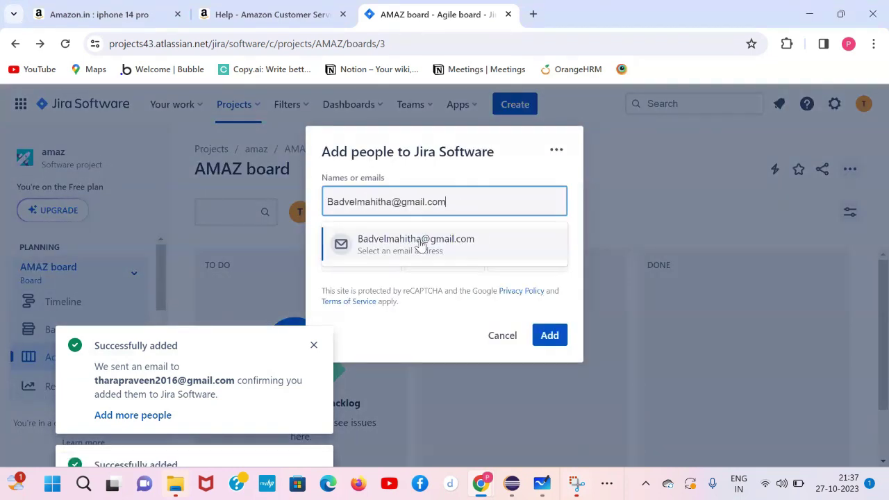
left_click(421, 245)
key("Return")
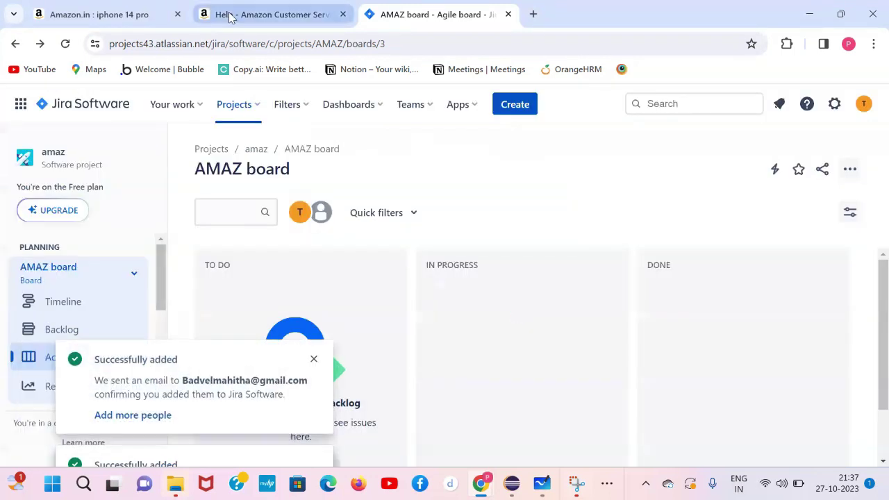
- Switch to Amazon's Customer Service page and look through its help options
left_click(230, 14)
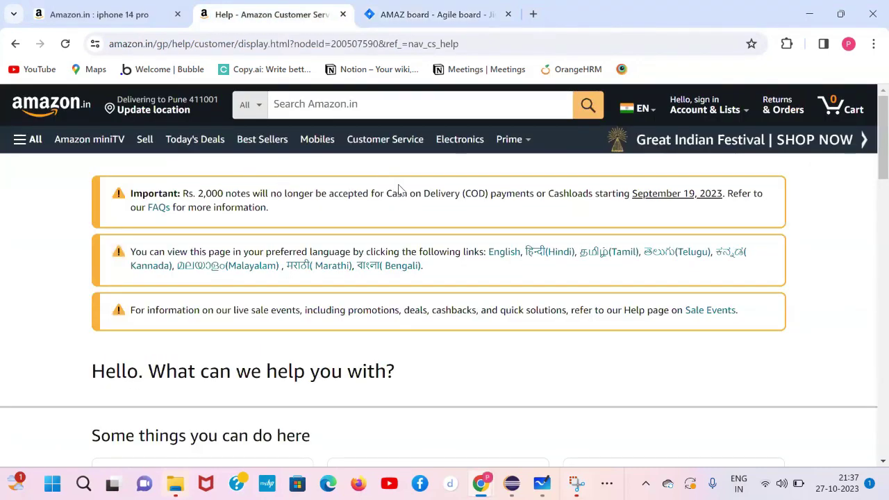
scroll(189, 303, "down", 1)
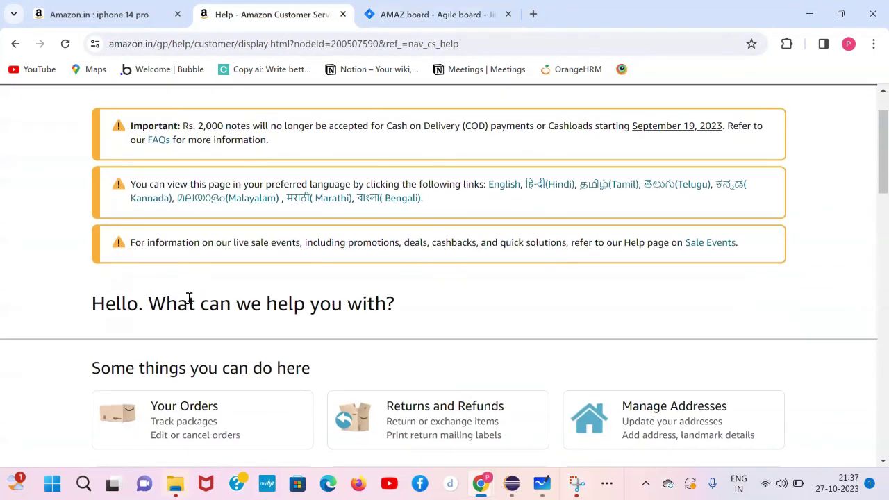
scroll(189, 298, "down", 4)
scroll(189, 302, "up", 5)
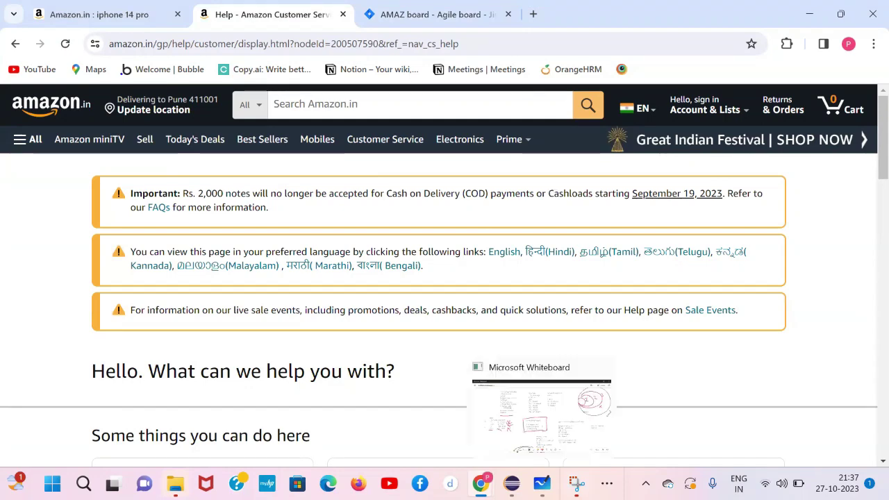
- Switch to Microsoft Whiteboard, add the text note "1. Add to cart not working" beside the login diagram, and return to Amazon
left_click(542, 483)
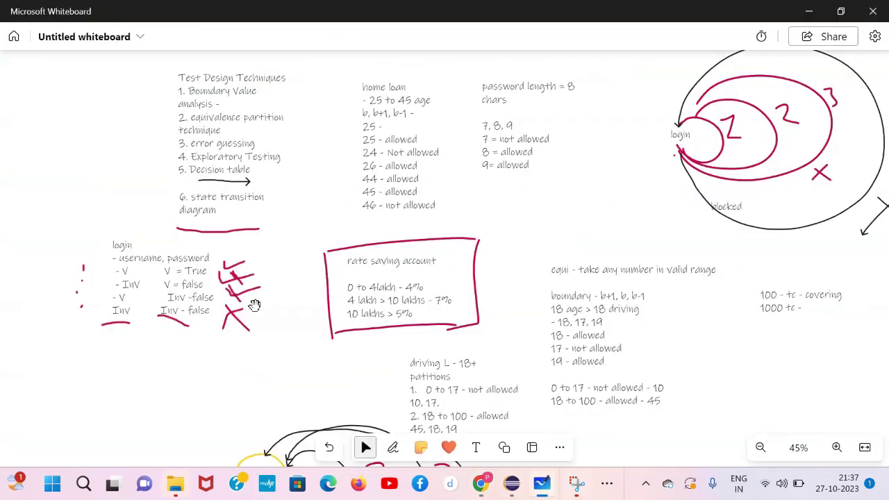
scroll(254, 305, "down", 5)
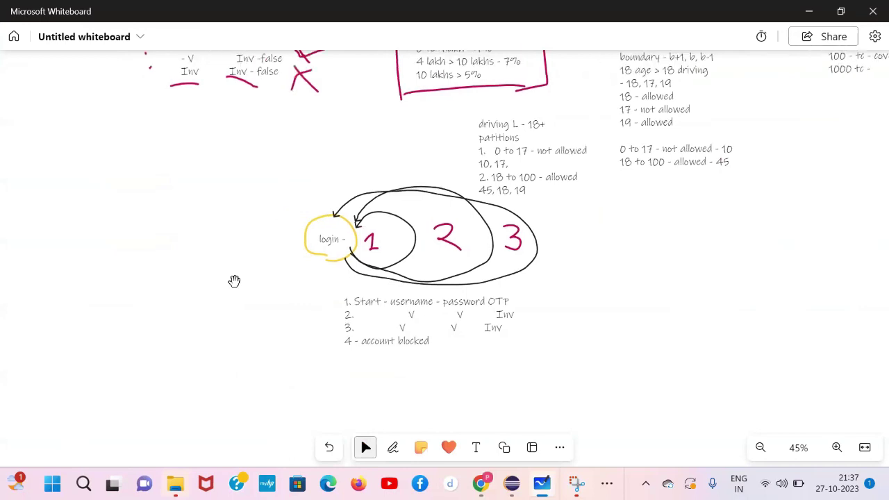
scroll(234, 281, "left", 3)
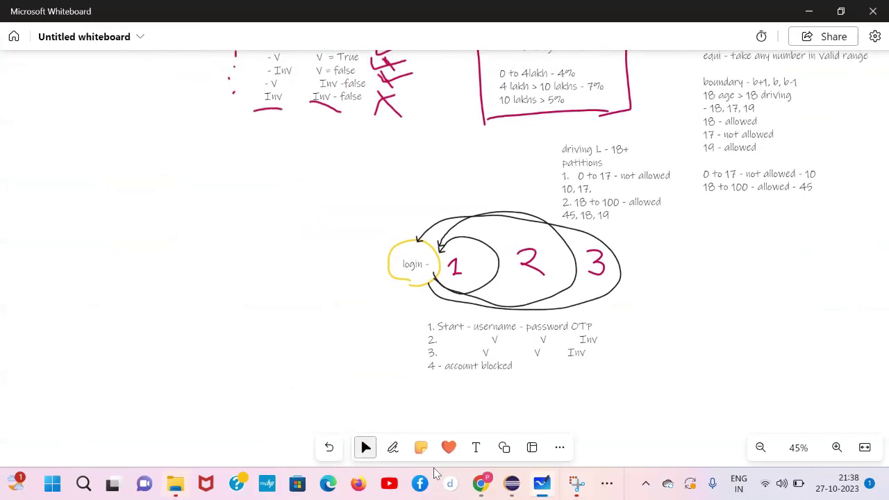
left_click(476, 448)
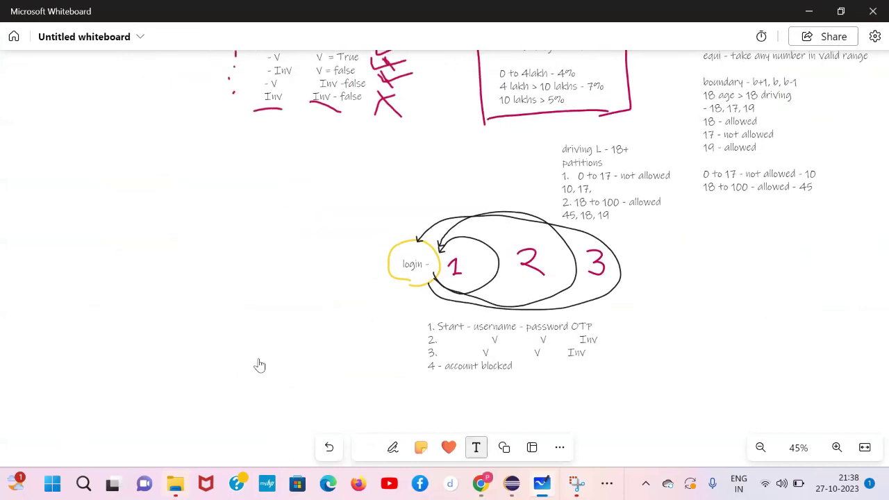
left_click(120, 230)
type("1.")
type("us")
key("BackSpace")
key("BackSpace")
type("Ad")
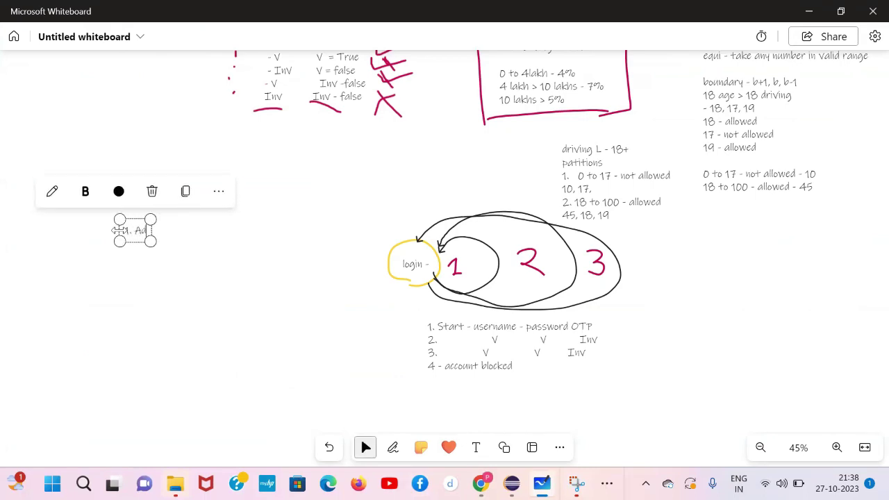
type("d to c")
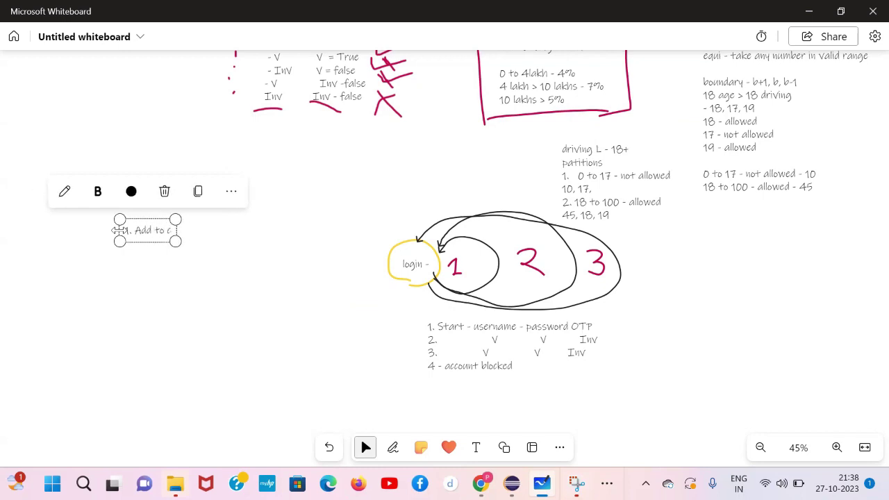
type("art n")
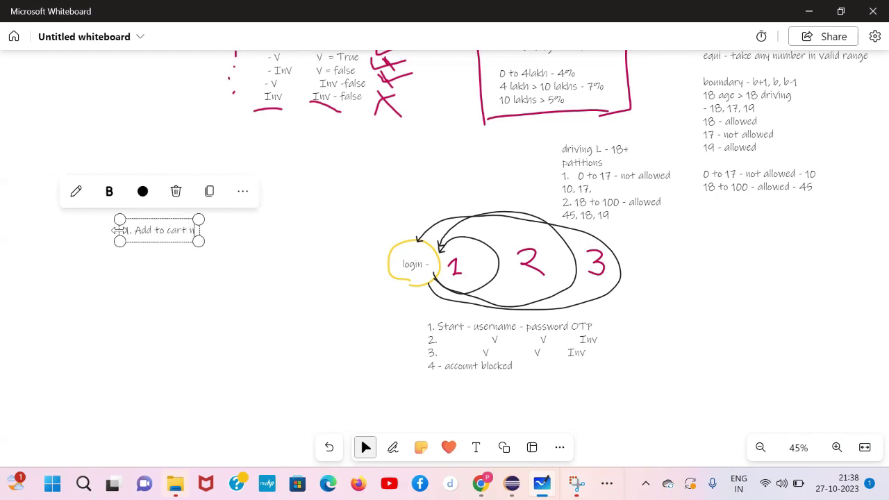
type("ot working")
key("Return")
left_click_drag(245, 248, 458, 246)
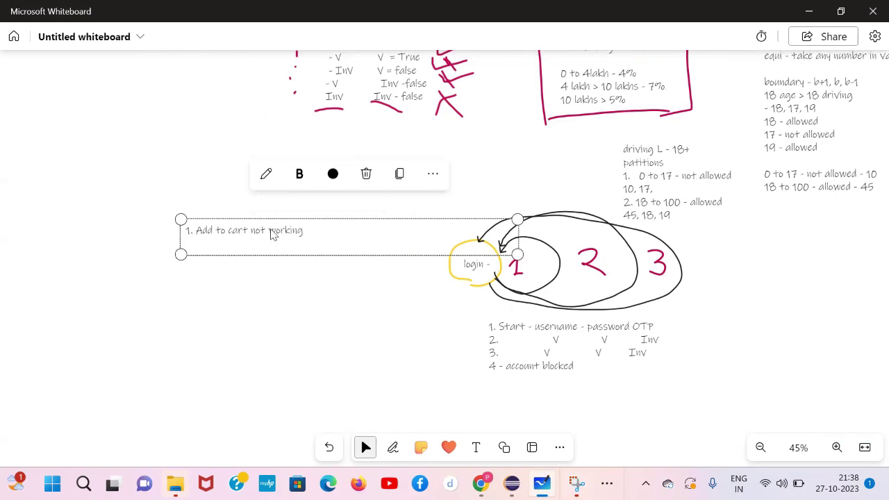
key("alt+Tab")
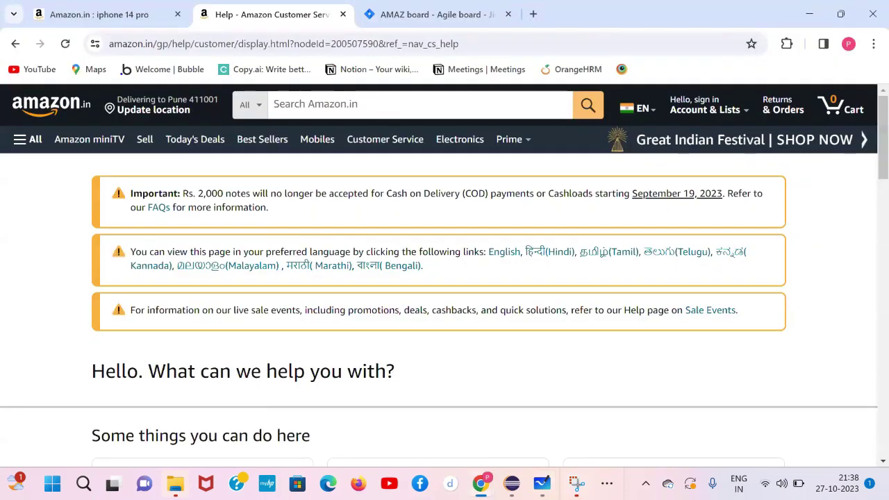
- Open Snipping Tool and capture a rectangular screenshot of part of the Amazon help page, from the logo down
left_click(83, 483)
type("snipp")
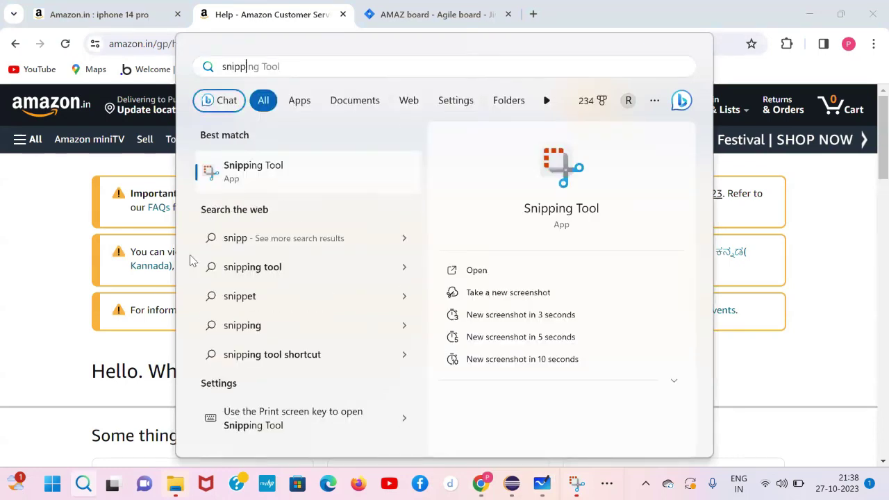
left_click(280, 165)
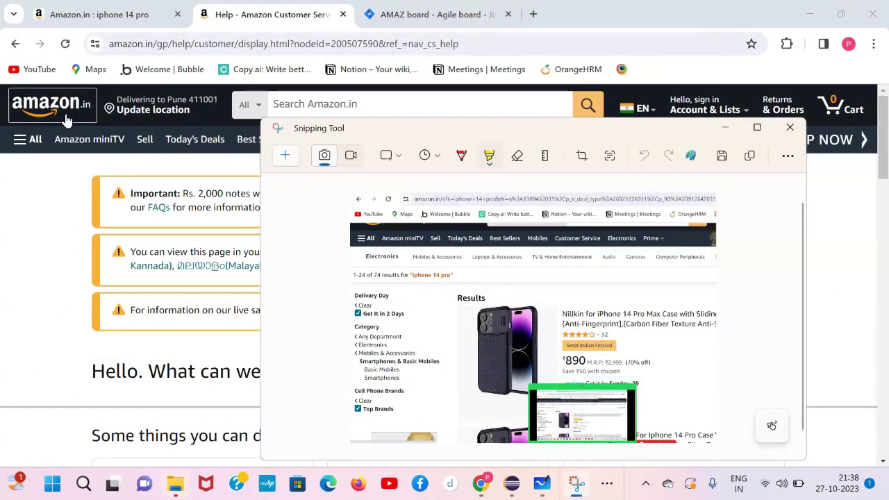
left_click(285, 158)
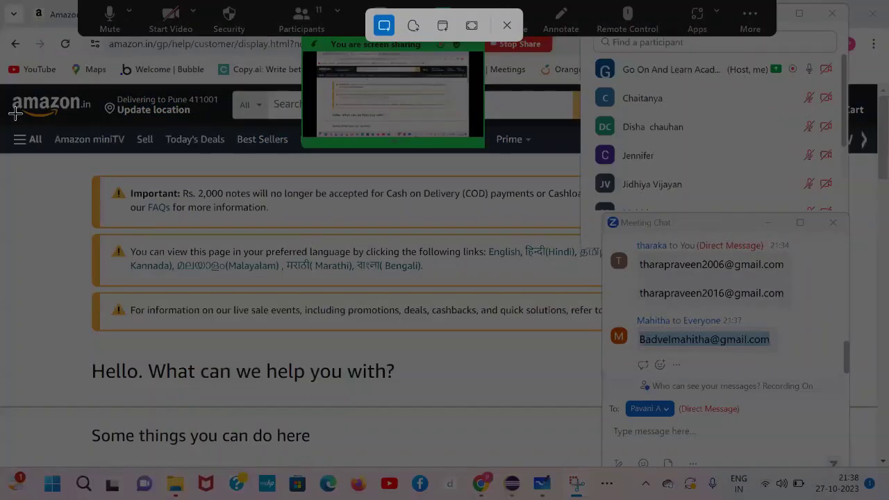
left_click_drag(11, 83, 276, 459)
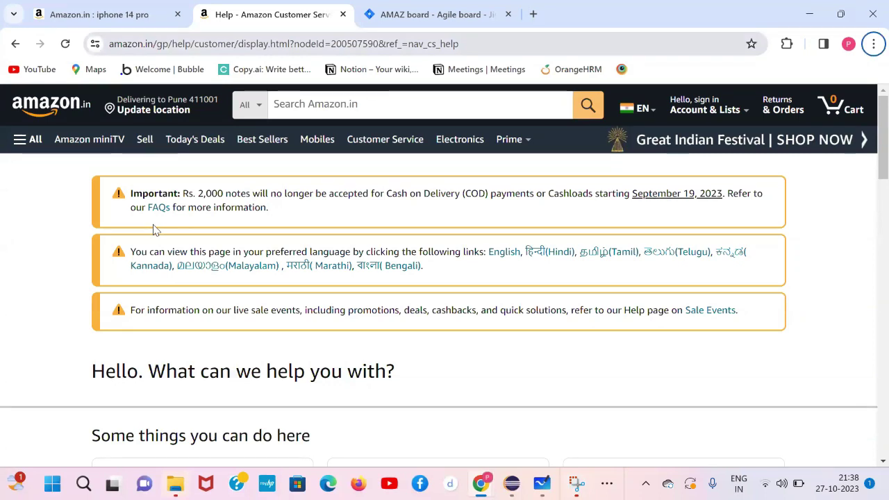
- Switch to the AMAZ board in Jira, start a new issue, and paste the captured screenshot into its description
left_click(386, 10)
scroll(323, 264, "down", 1)
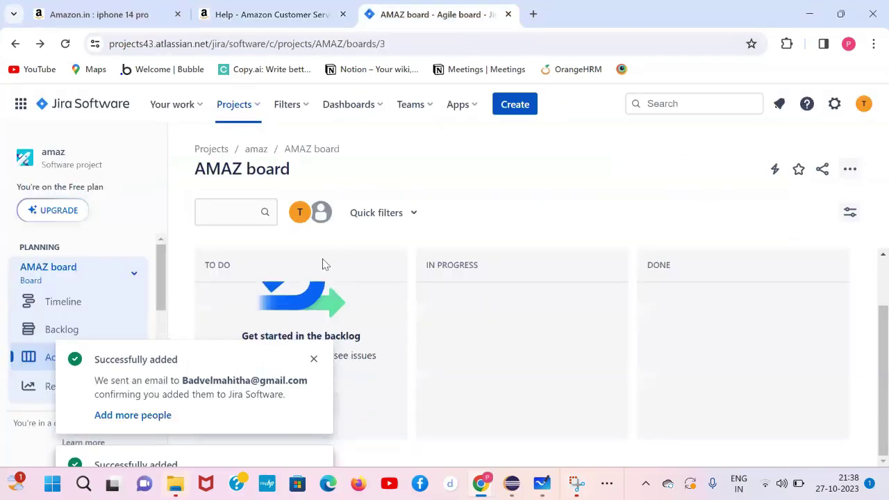
left_click(505, 109)
scroll(362, 276, "down", 2)
scroll(361, 276, "down", 3)
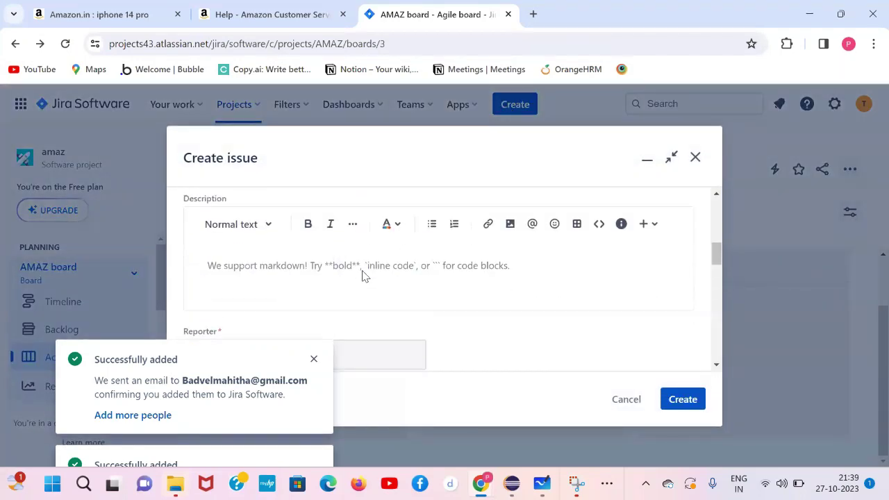
scroll(362, 276, "down", 1)
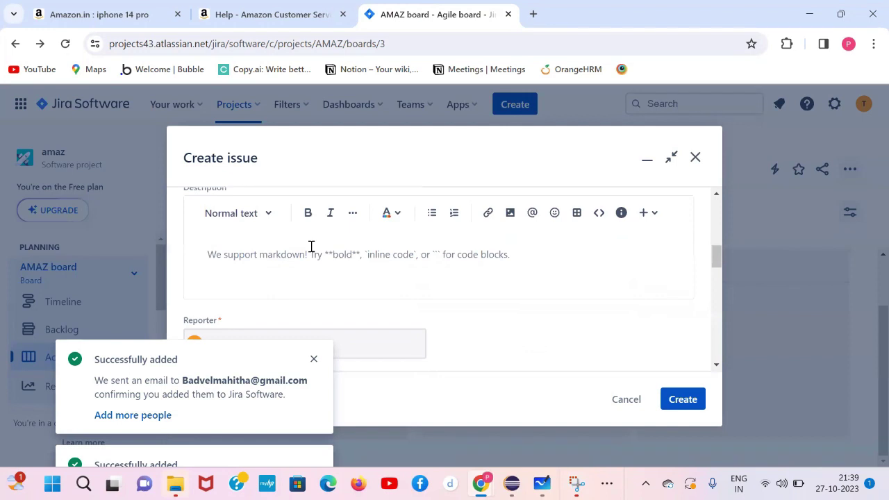
key("ctrl+v")
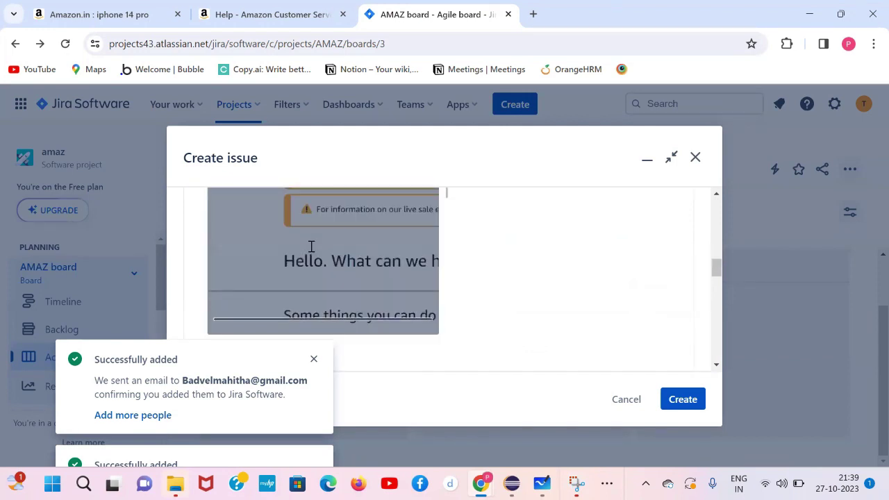
- Look through the remaining fields of the Create issue form, from Reporter down to Attachment and Affects versions
scroll(470, 246, "down", 2)
scroll(471, 245, "down", 2)
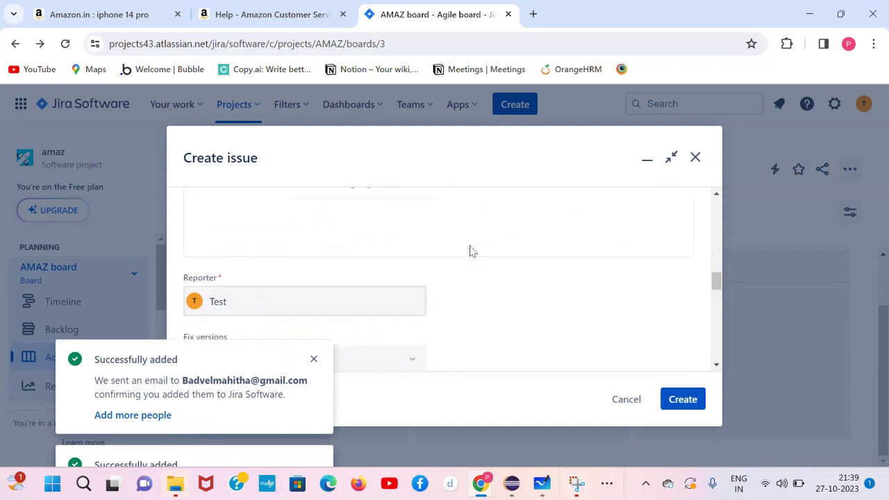
scroll(471, 251, "down", 6)
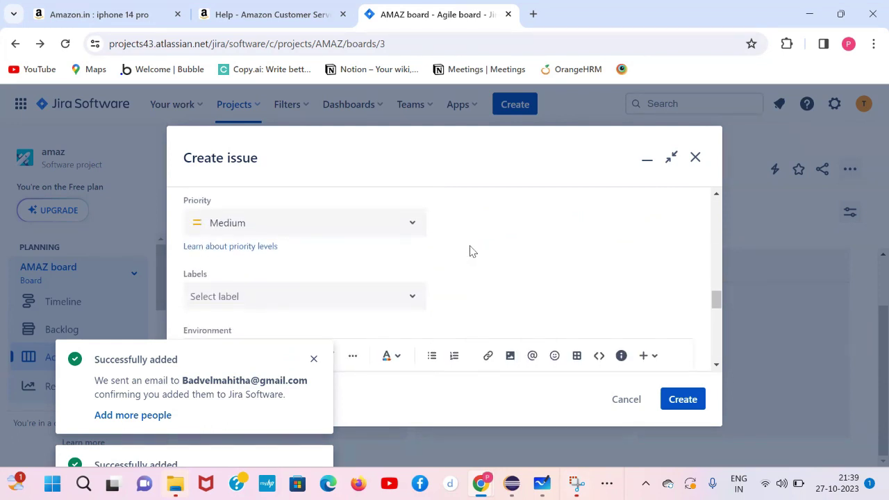
scroll(471, 251, "down", 3)
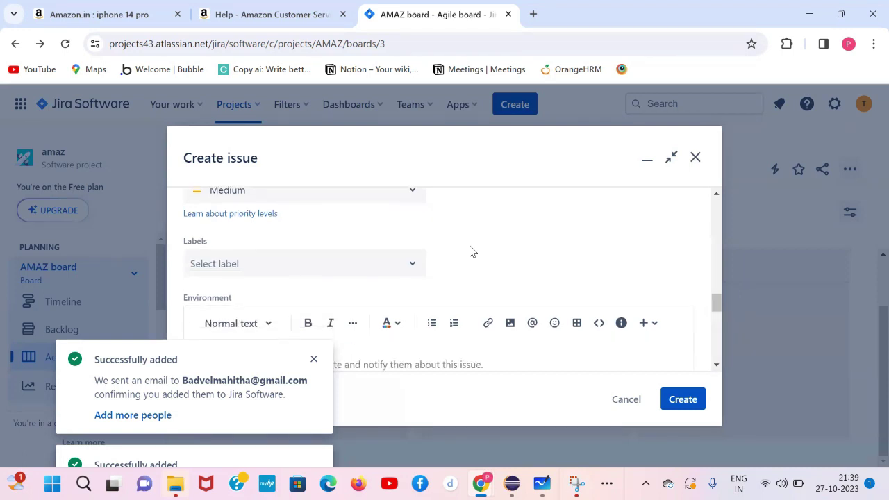
scroll(470, 251, "down", 2)
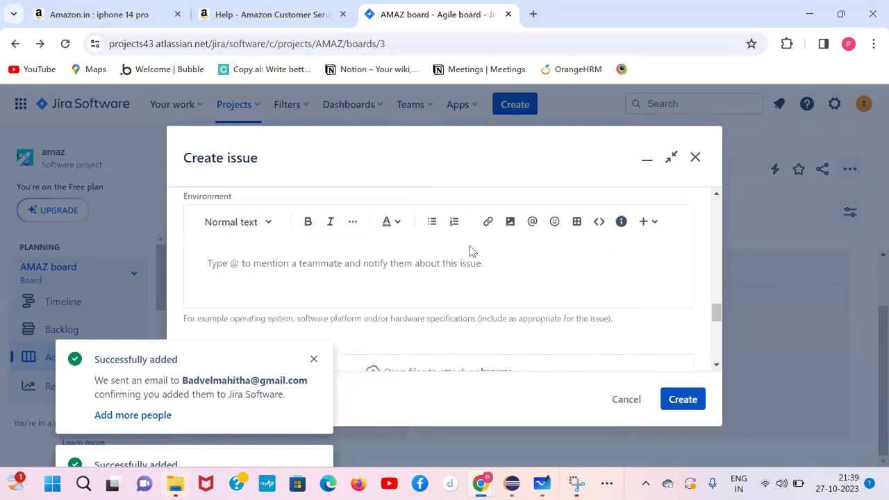
scroll(471, 251, "down", 3)
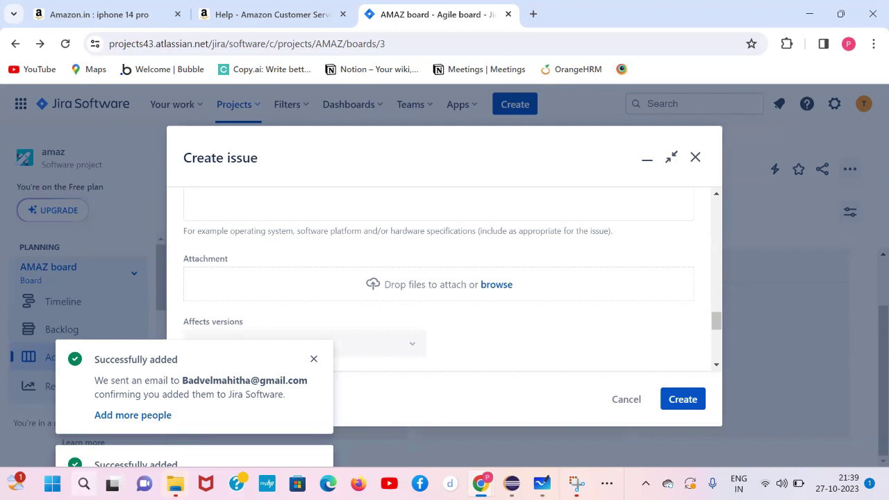
- Open Word, create a blank document, and paste the Amazon help page screenshot into it
left_click(83, 485)
type("word")
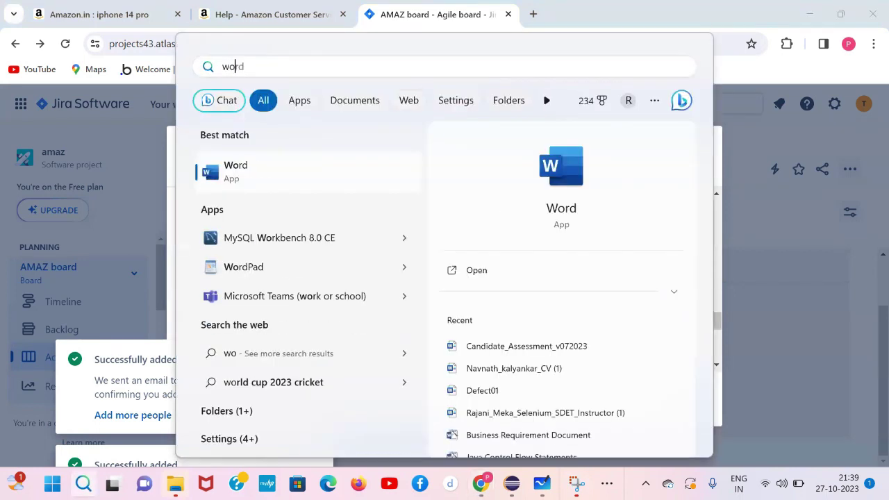
key("Return")
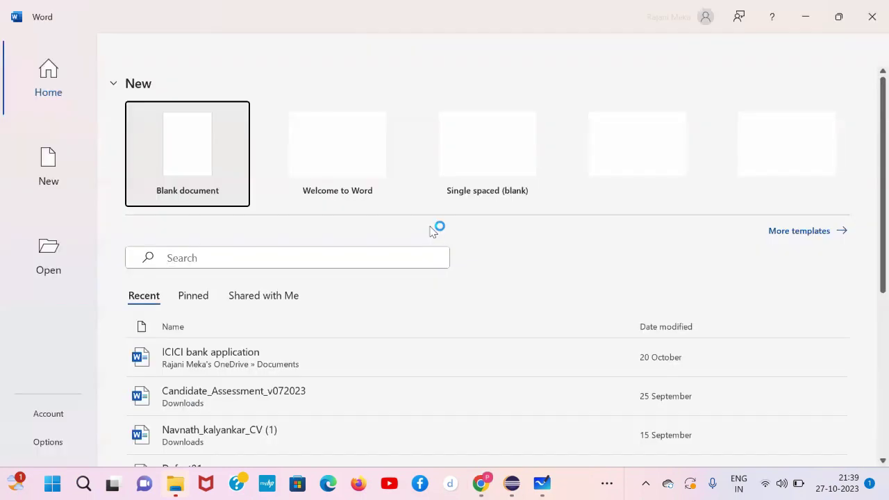
left_click(183, 158)
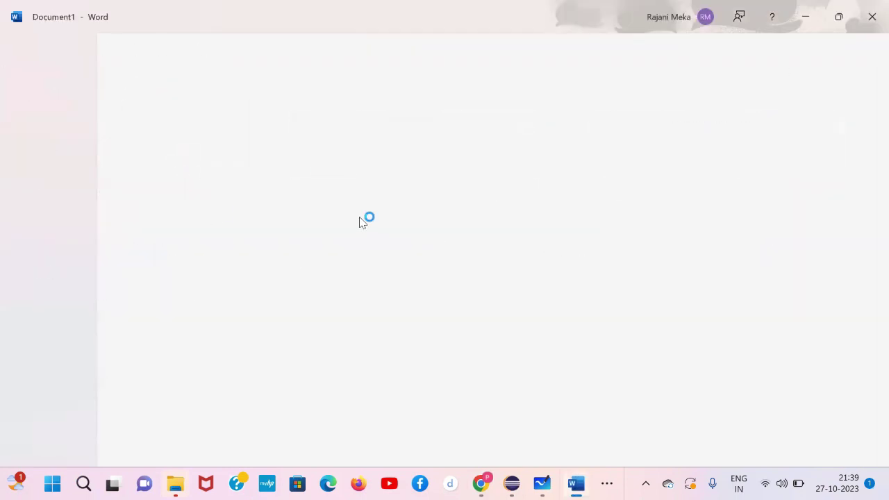
key("ctrl+v")
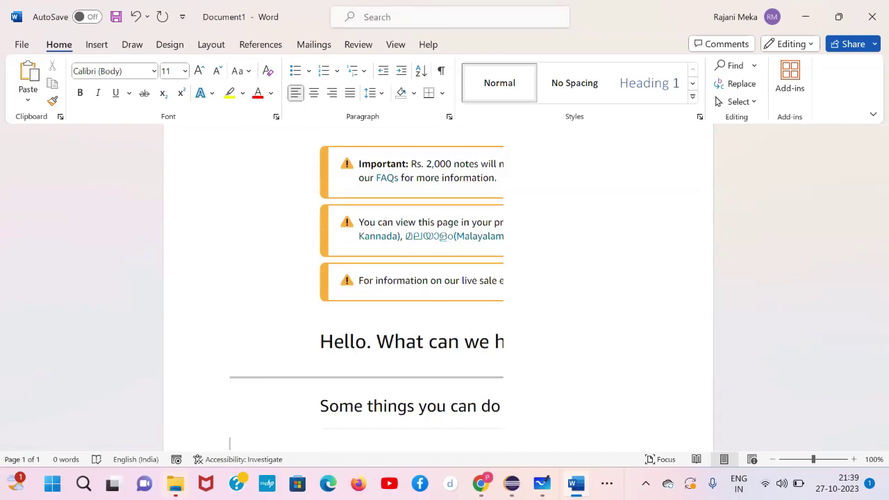
scroll(347, 278, "down", 1)
scroll(347, 278, "up", 3)
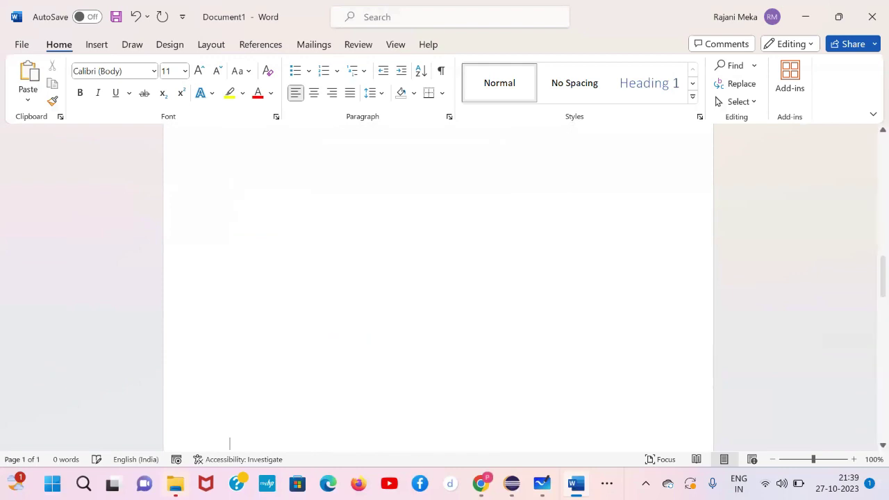
scroll(345, 274, "down", 2)
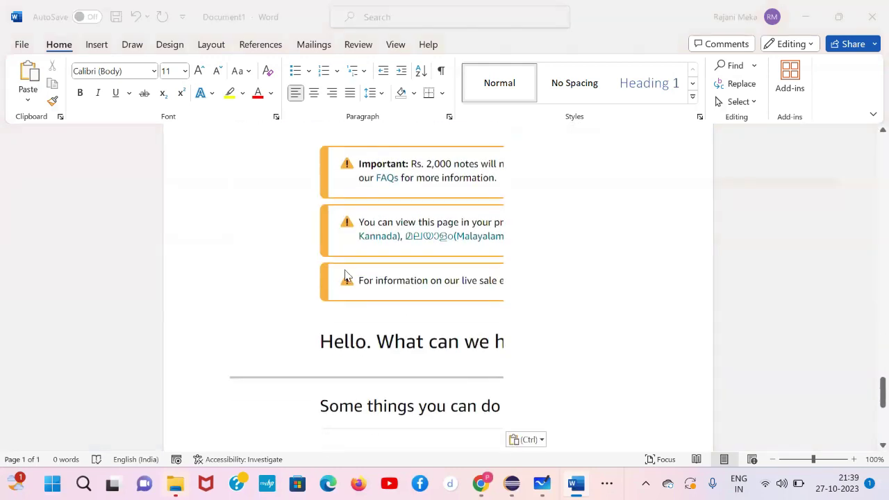
- Capture the header and start of Amazon's iphone 14 pro results, and paste the screenshot into the Word document
key("alt+Tab")
left_click(111, 20)
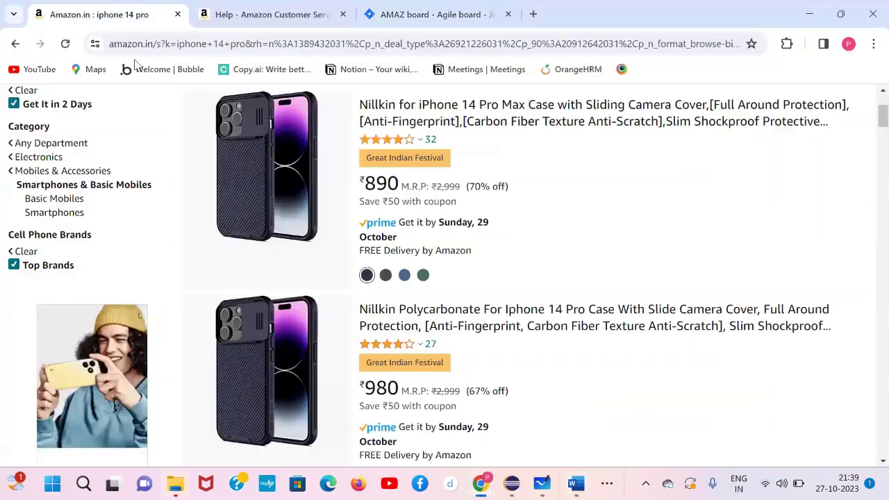
scroll(178, 133, "up", 3)
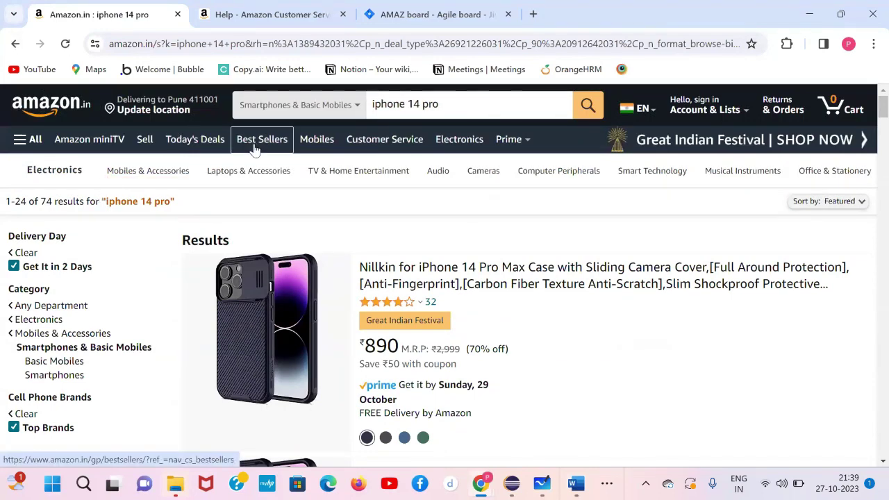
key("super+shift+s")
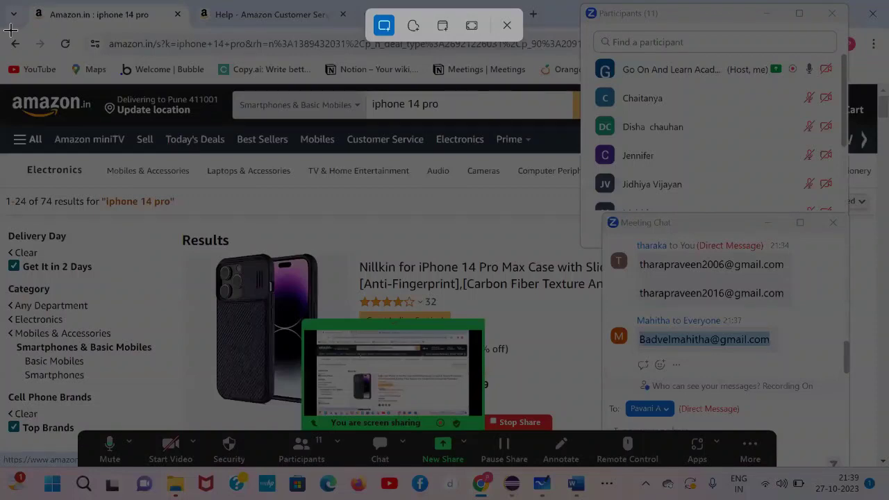
left_click_drag(11, 25, 568, 269)
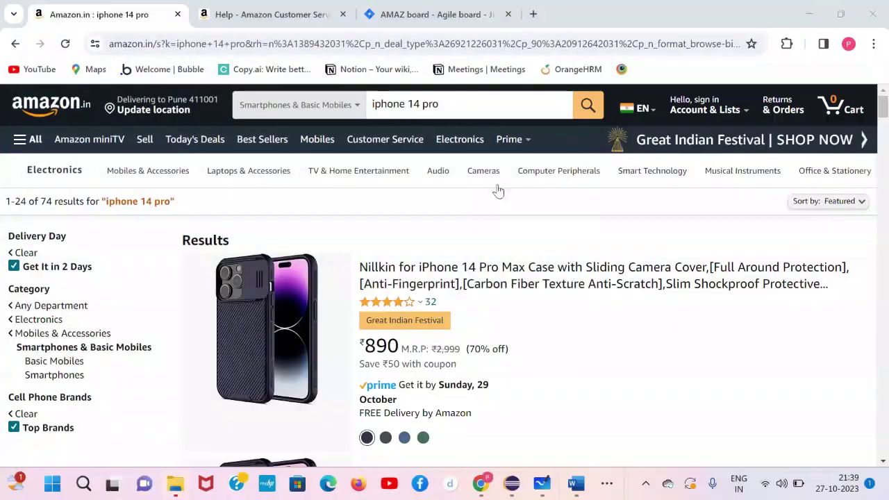
key("alt+Tab")
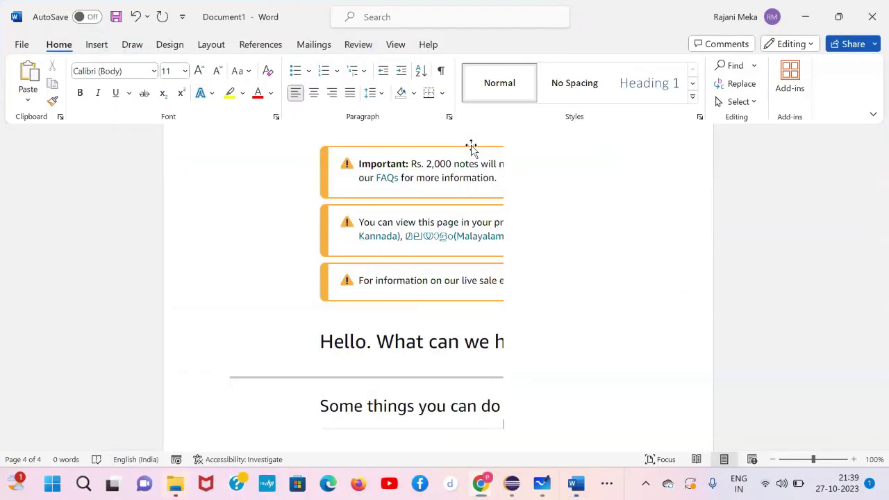
key("ctrl+v")
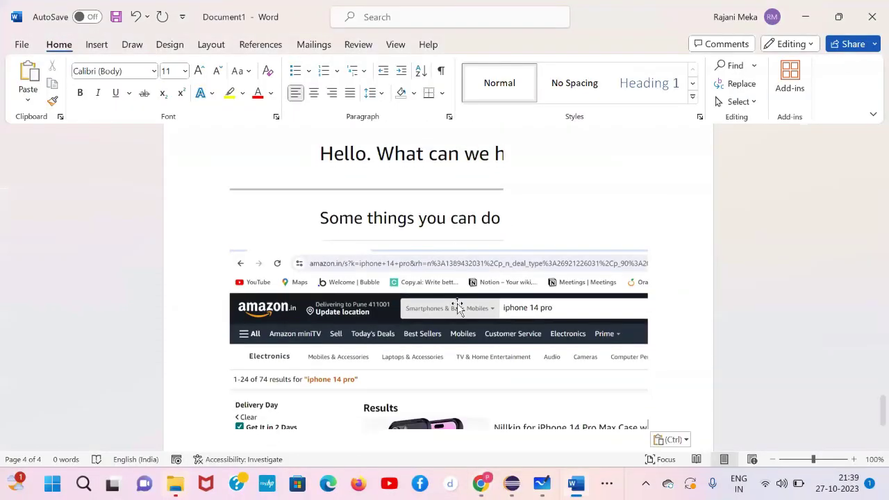
- Capture the Amazon results further down, including the Top Brands filter, and paste this screenshot below the previous one in Word
key("alt+Tab")
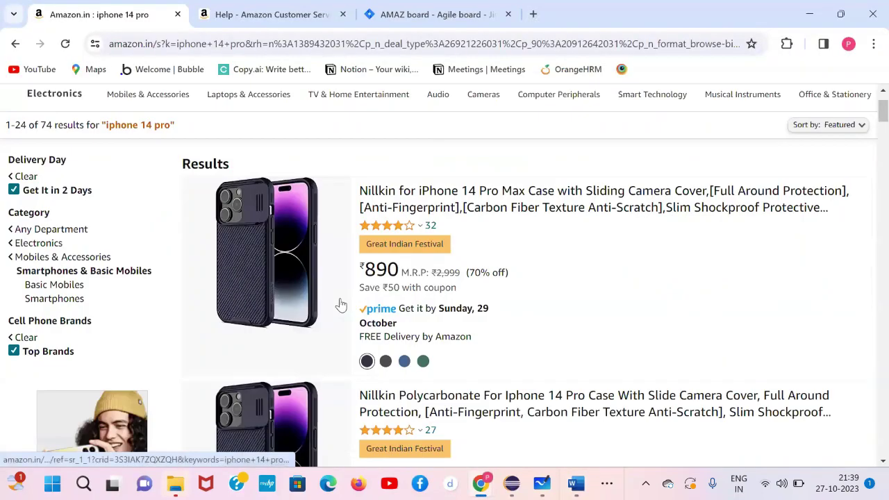
scroll(342, 303, "down", 1)
scroll(320, 242, "down", 1)
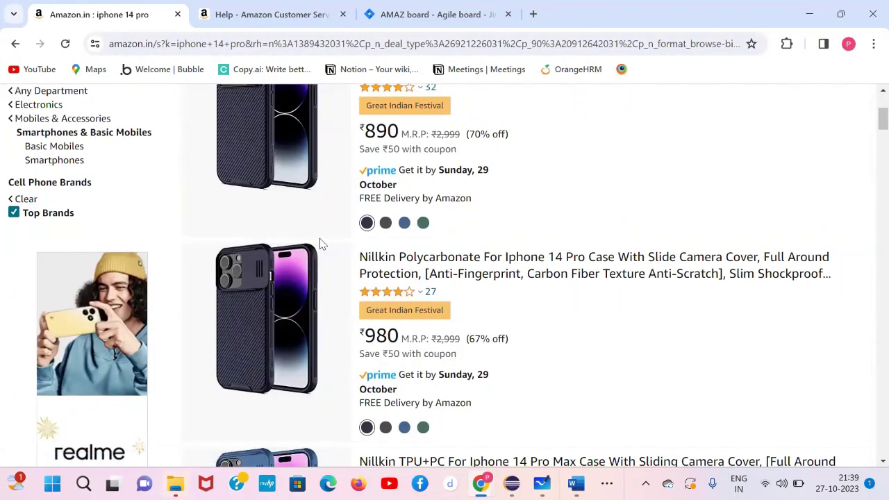
key("super+shift+s")
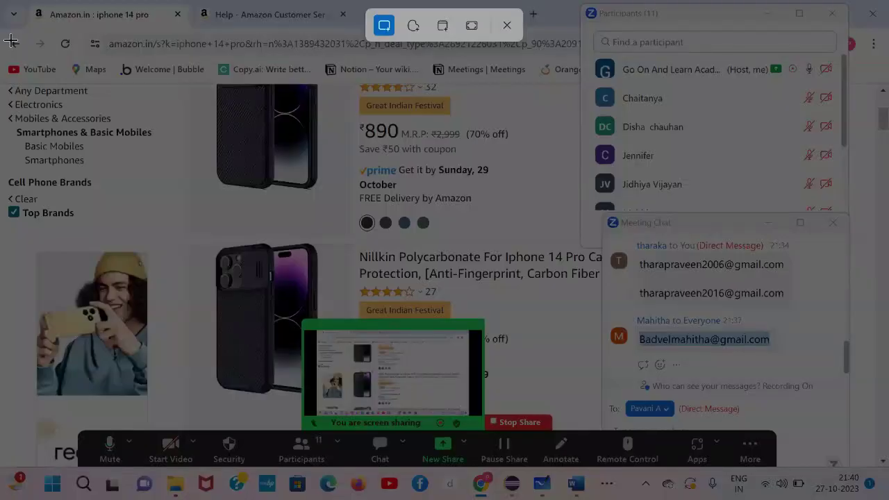
left_click_drag(10, 31, 513, 271)
key("alt+Tab")
key("ctrl+v")
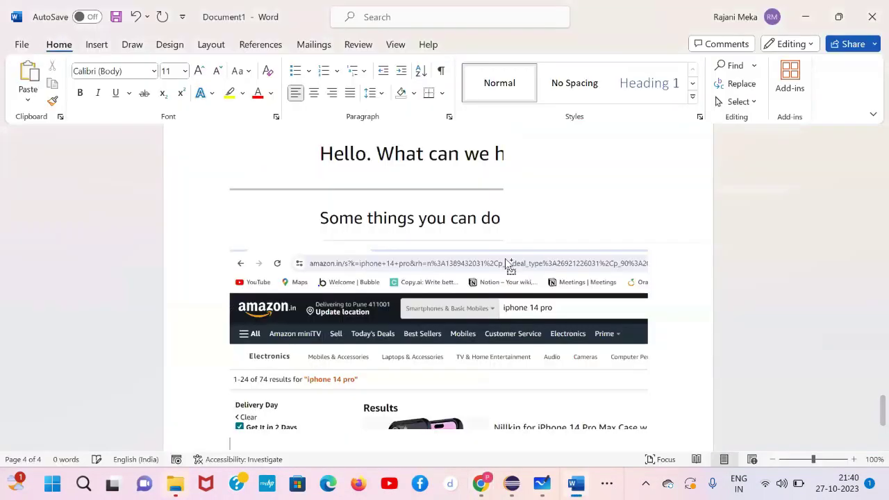
scroll(506, 263, "down", 1)
- Clear Amazon's Top Brands filter, capture the updated Delivery Day and Category filters, and paste the screenshot into the Word document
key("alt+Tab")
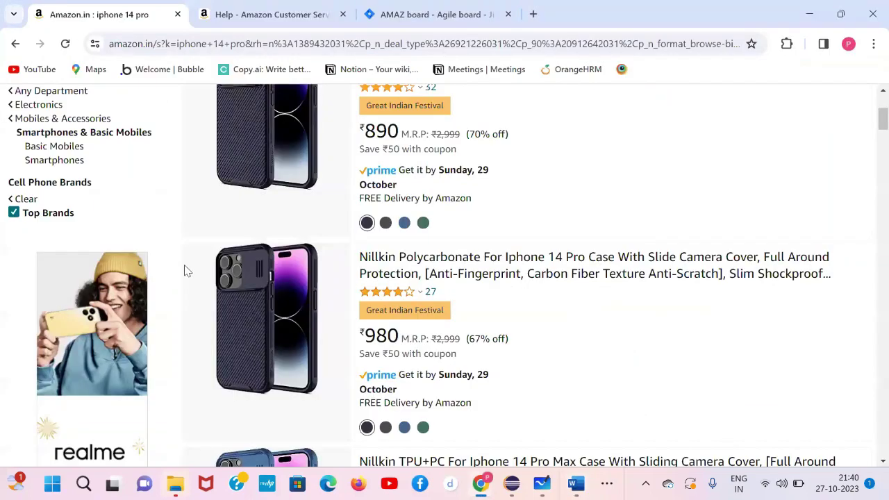
scroll(160, 265, "down", 1)
left_click(14, 181)
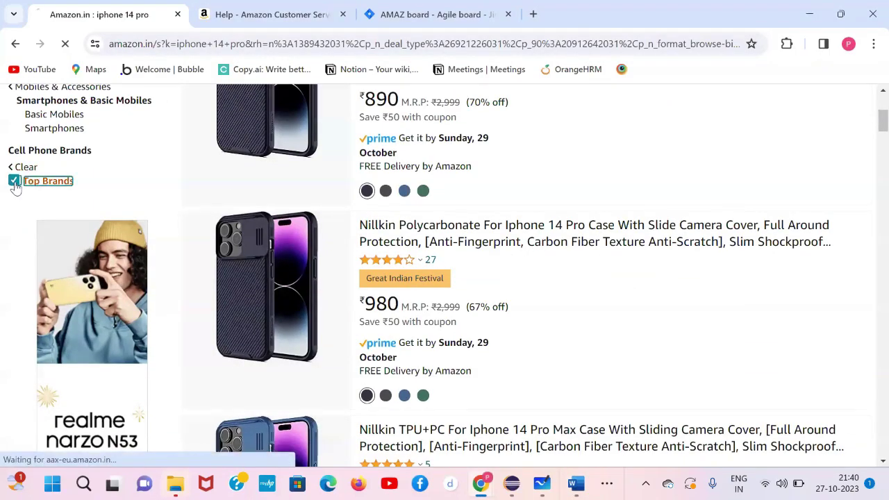
scroll(87, 258, "down", 2)
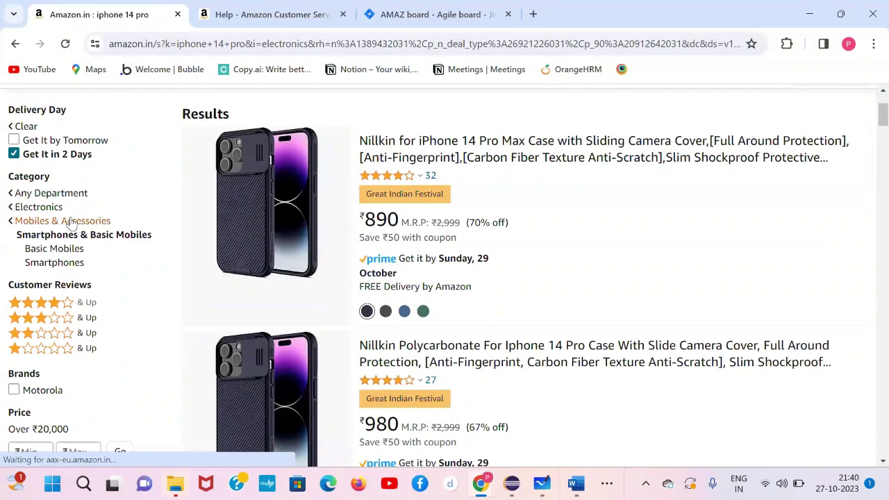
key("super+shift+s")
left_click_drag(1, 32, 216, 258)
key("alt+Tab")
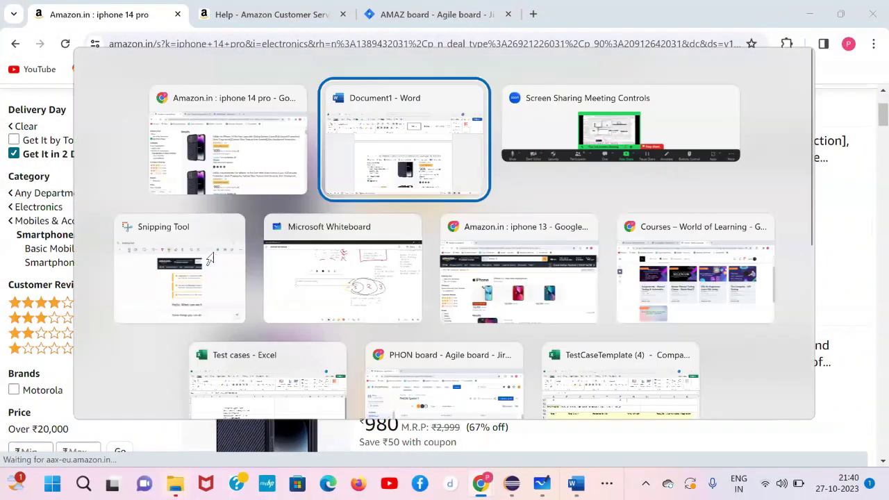
key("ctrl+v")
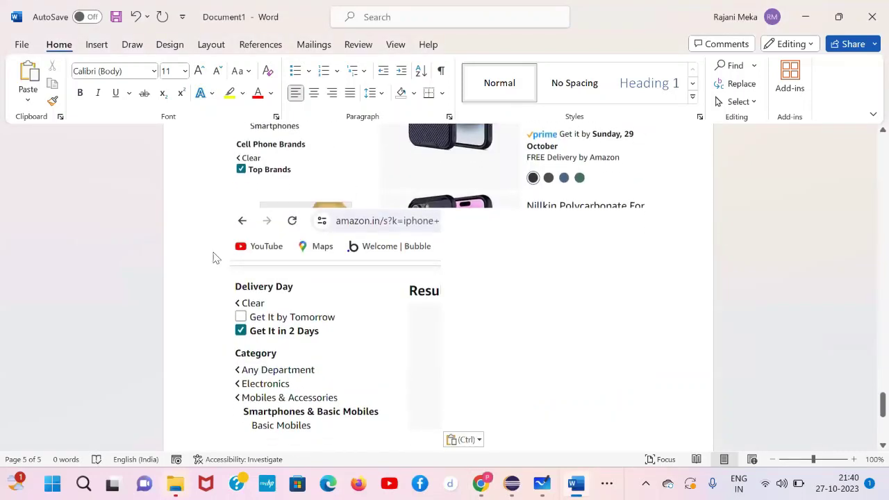
- Save the Word document as Issue 1 in the Defects folder on drive E:
key("ctrl+s")
type("i")
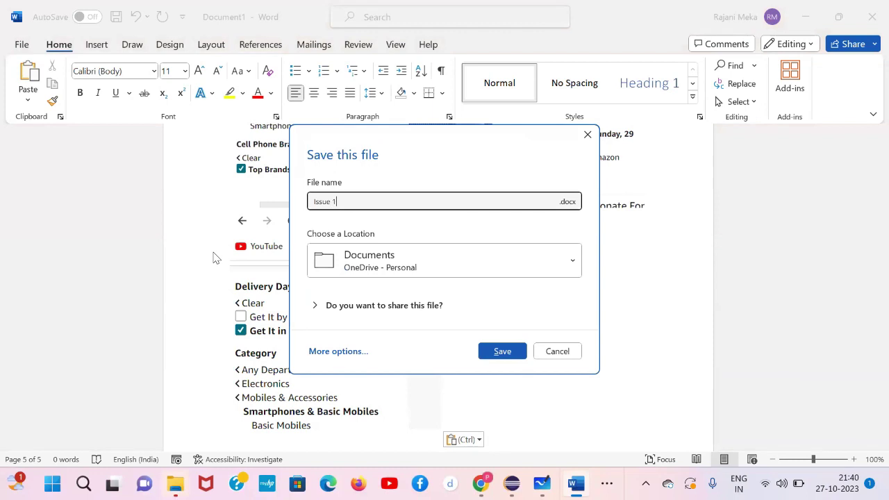
left_click(487, 275)
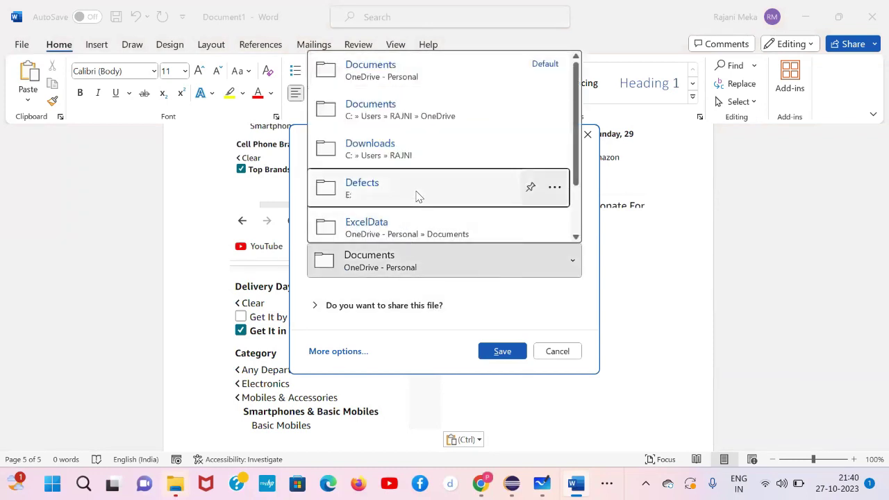
left_click(417, 195)
key("Return")
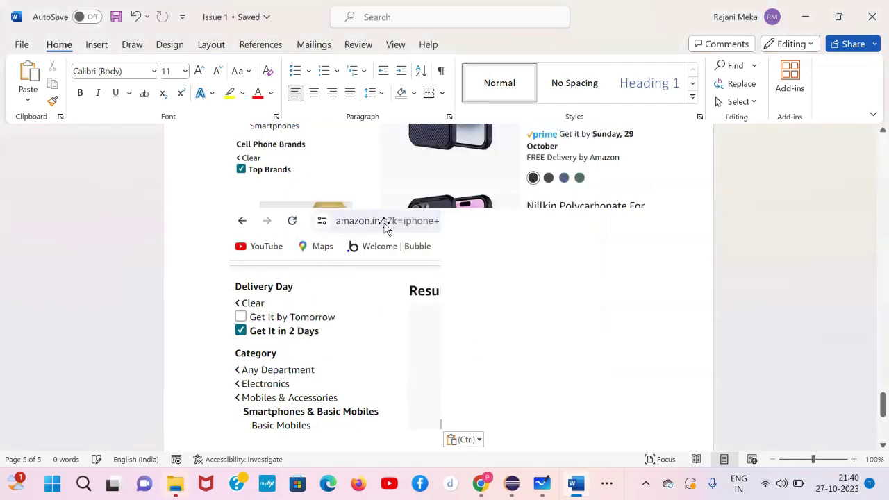
- Switch to the open Create issue form in Jira and locate its Attachment field
key("alt+Tab")
key("alt+Tab")
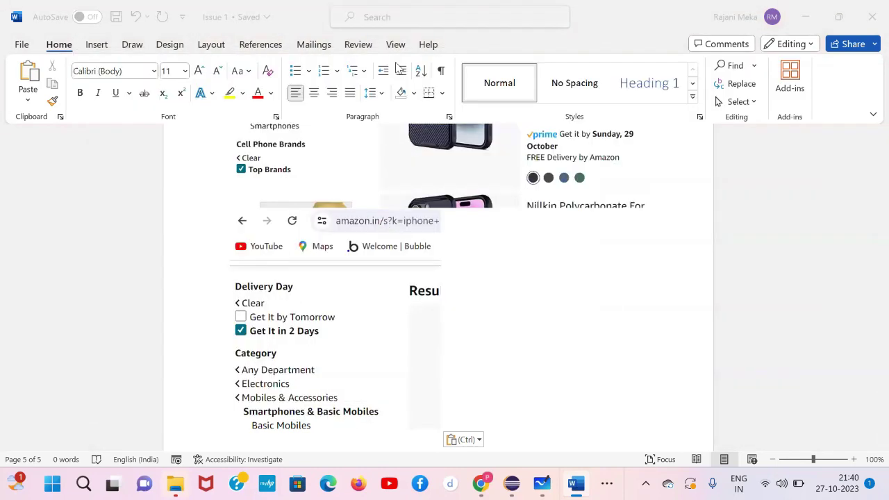
key("alt+Tab")
key("alt+Tab")
left_click(399, 14)
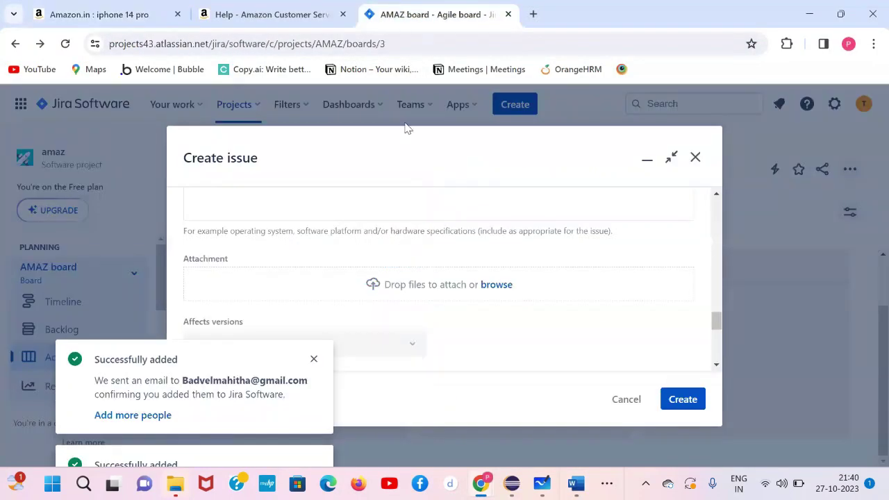
scroll(282, 232, "up", 1)
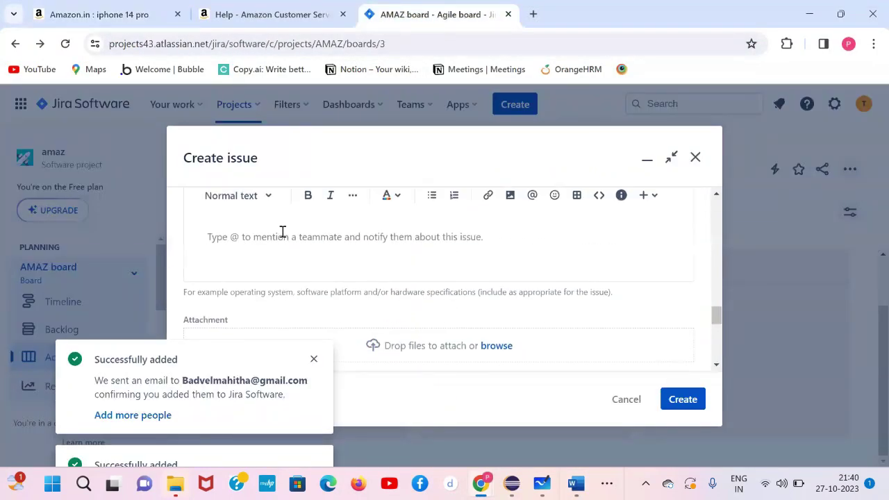
scroll(243, 313, "down", 2)
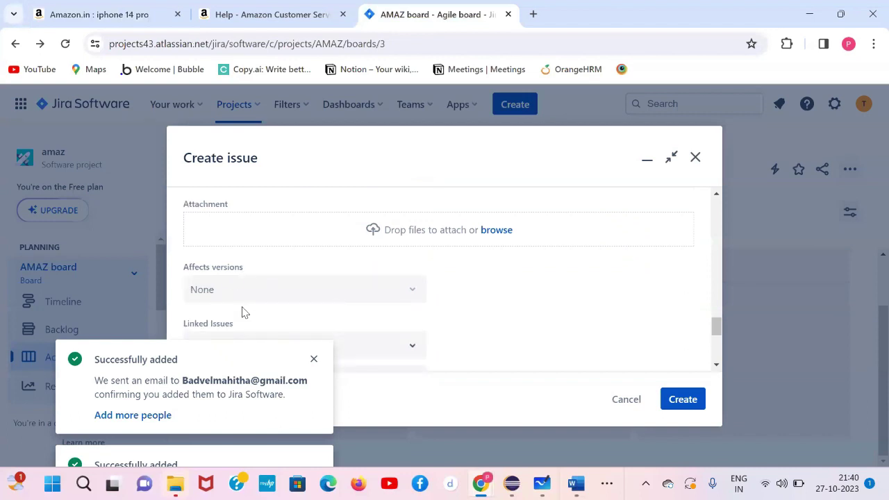
left_click_drag(182, 211, 235, 212)
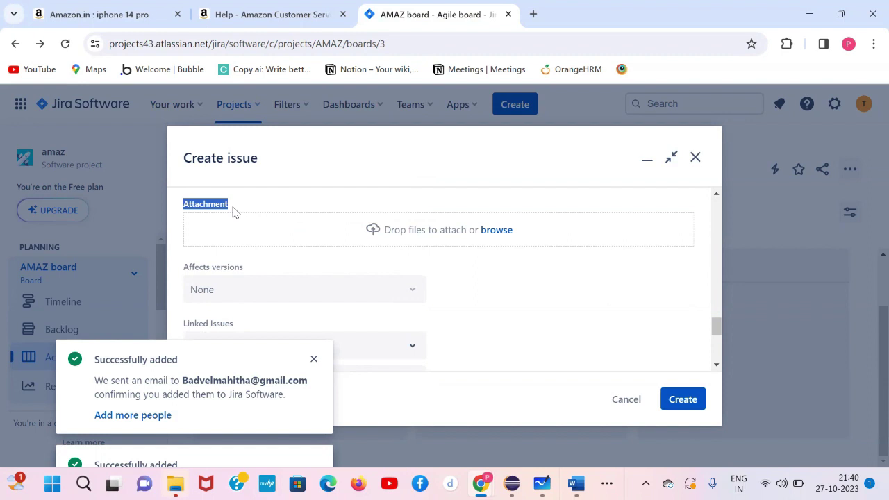
- Attach the Issue 1 document from the Defects folder on drive E: to the new Jira issue
left_click(495, 230)
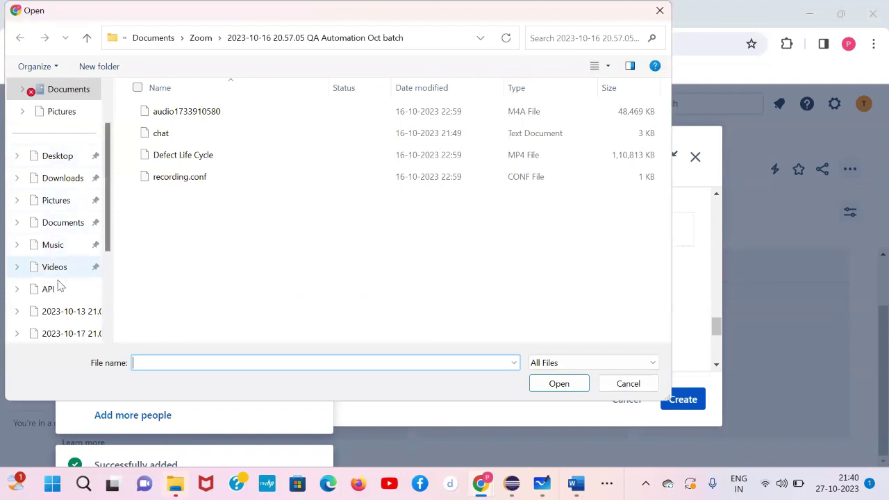
scroll(70, 114, "down", 1)
left_click(70, 113)
scroll(64, 314, "down", 2)
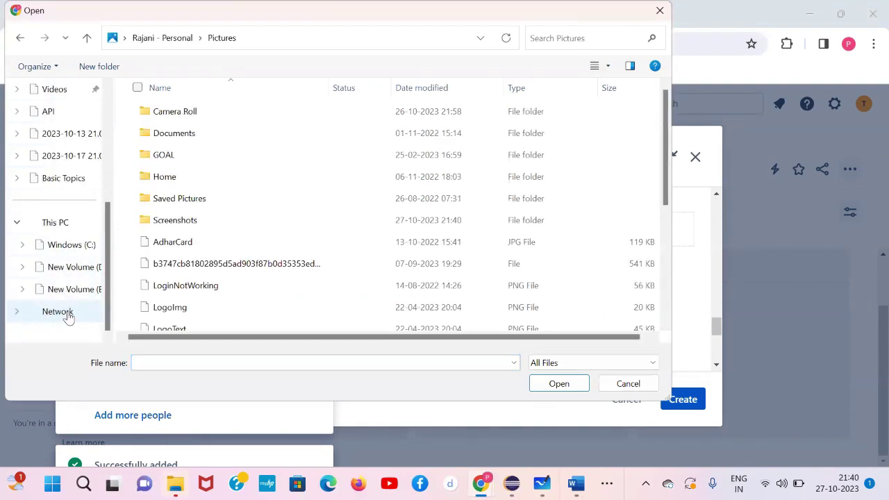
left_click(79, 292)
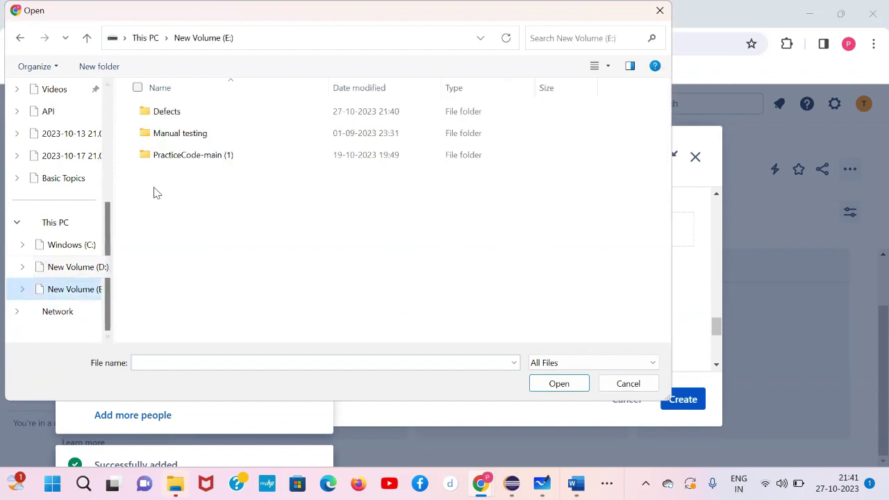
double_click(212, 111)
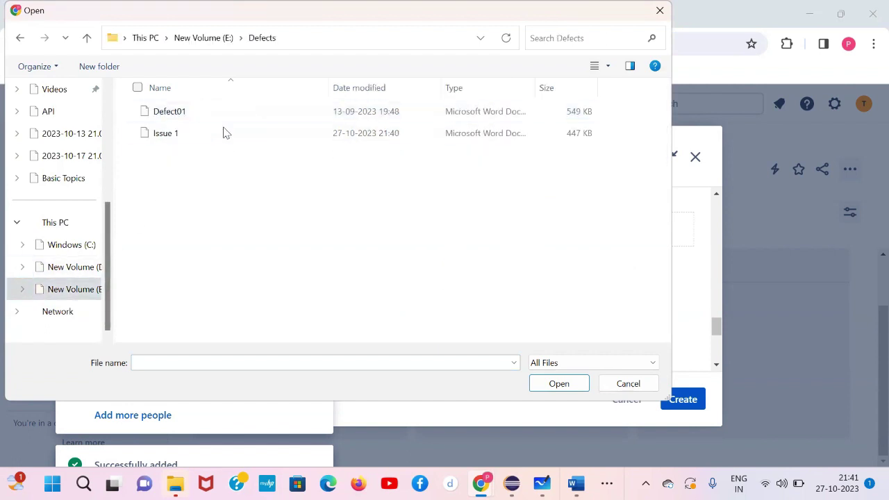
double_click(224, 136)
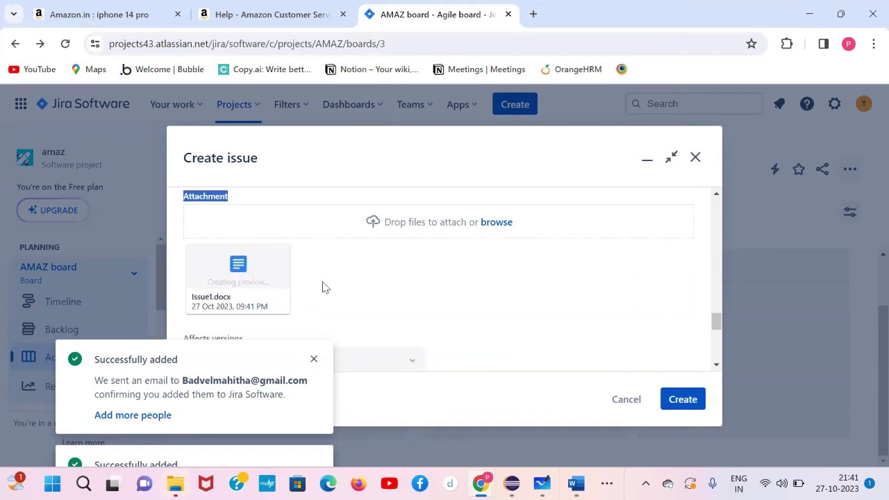
- Enter "Add to cart not working" as the issue's environment text and select all of it
scroll(320, 281, "down", 3)
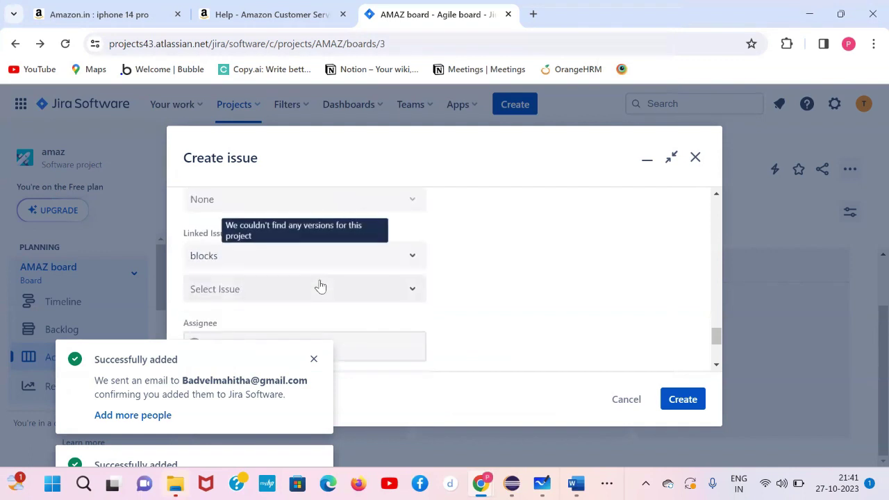
scroll(457, 266, "up", 4)
scroll(457, 266, "up", 3)
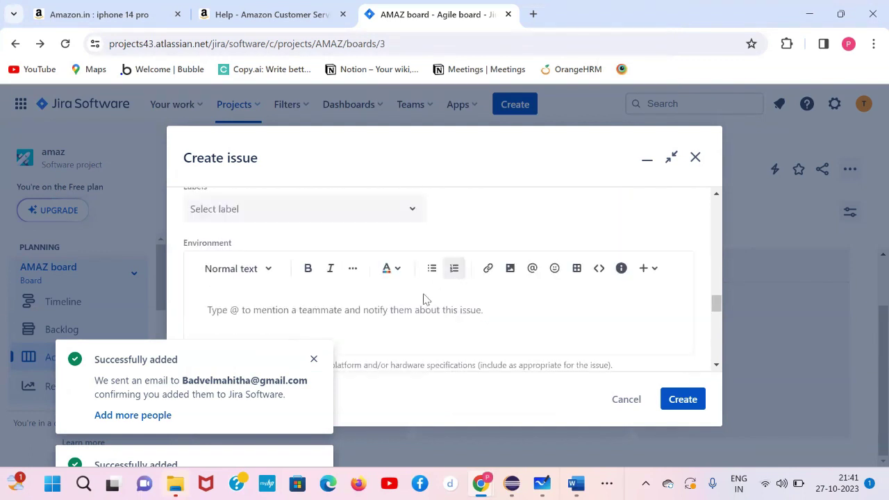
left_click(282, 304)
type("Add to cart not working")
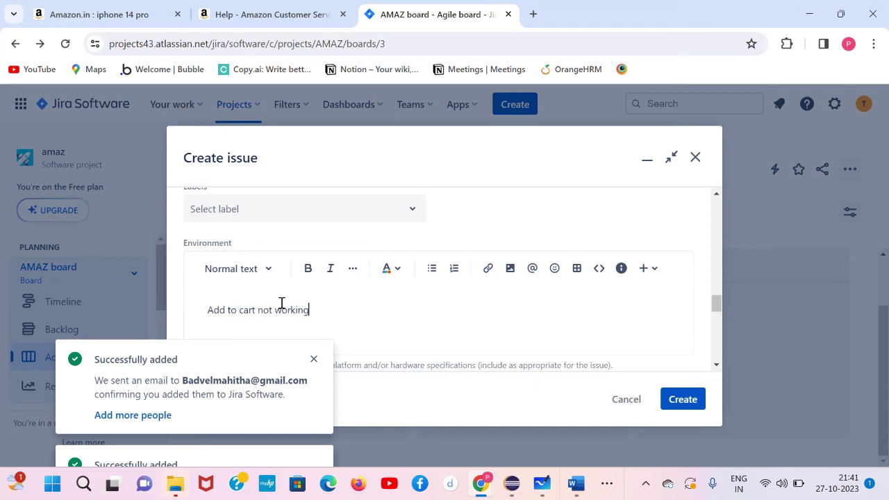
key("ctrl+a")
- Set the issue's summary to "Add to cart not working" and create the issue
scroll(281, 299, "up", 1)
scroll(303, 254, "up", 2)
scroll(304, 253, "up", 6)
scroll(303, 254, "up", 4)
scroll(305, 258, "down", 2)
left_click(269, 321)
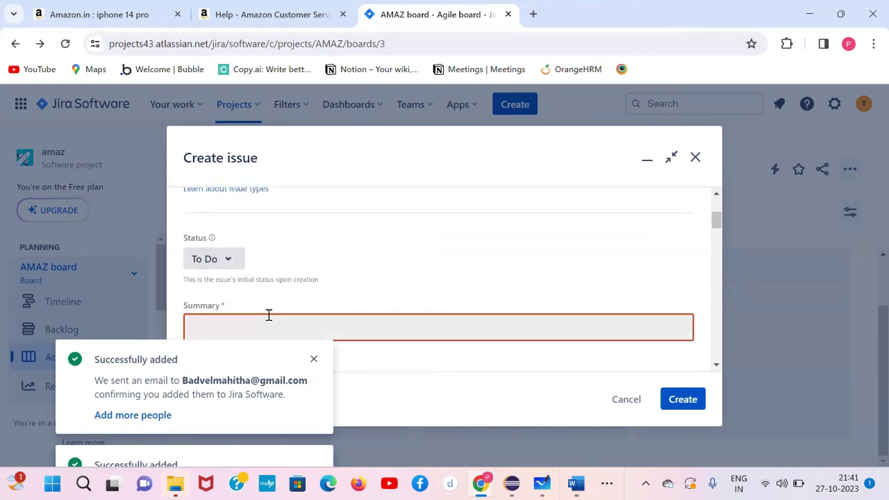
type("Add to cart not working")
scroll(269, 314, "down", 1)
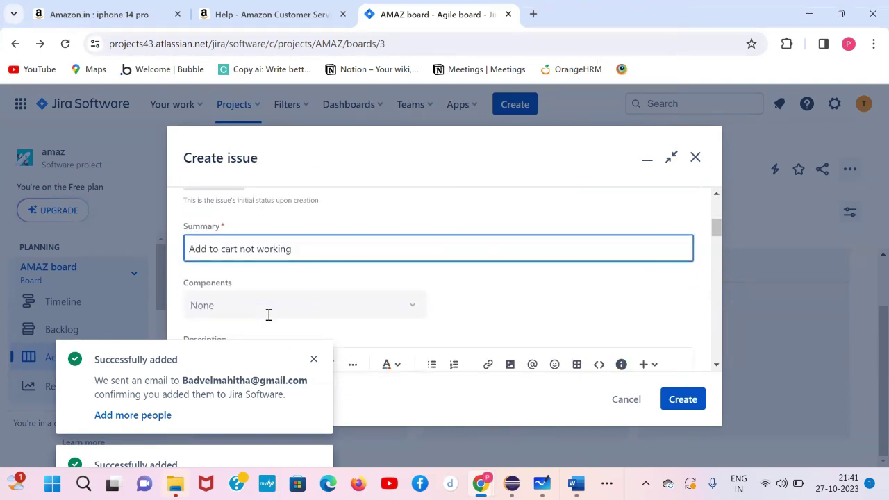
left_click(563, 278)
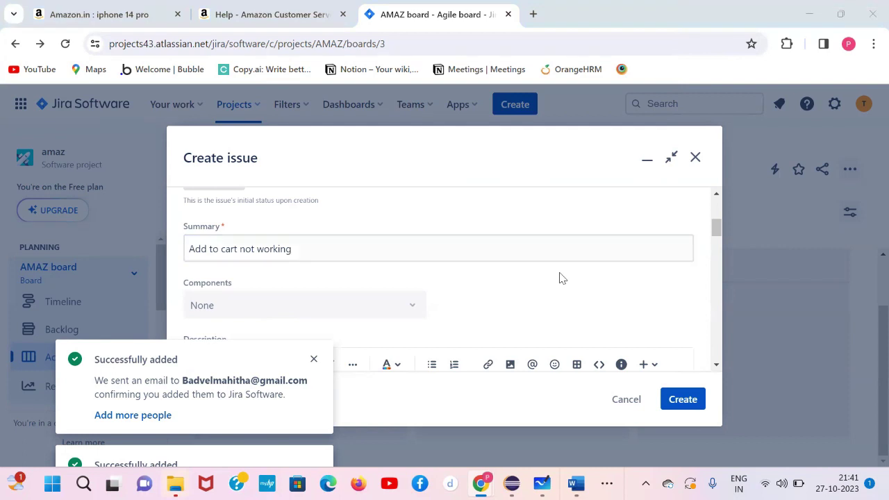
key("Return")
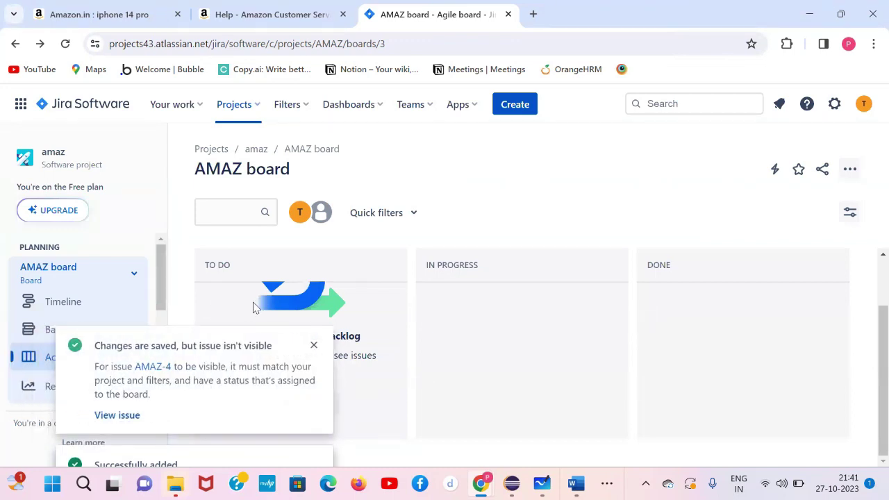
- Open the newly created issue, review its description and attachments, and close it
key("Tab")
key("Return")
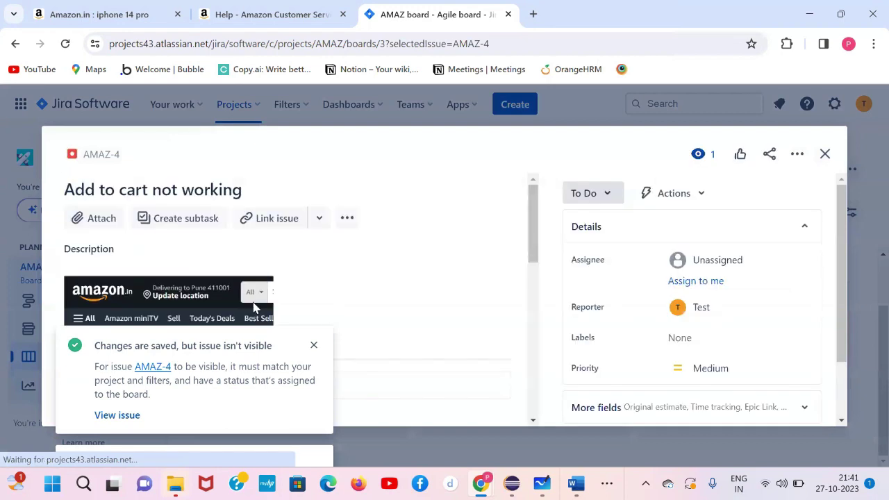
scroll(407, 278, "down", 2)
scroll(407, 279, "down", 5)
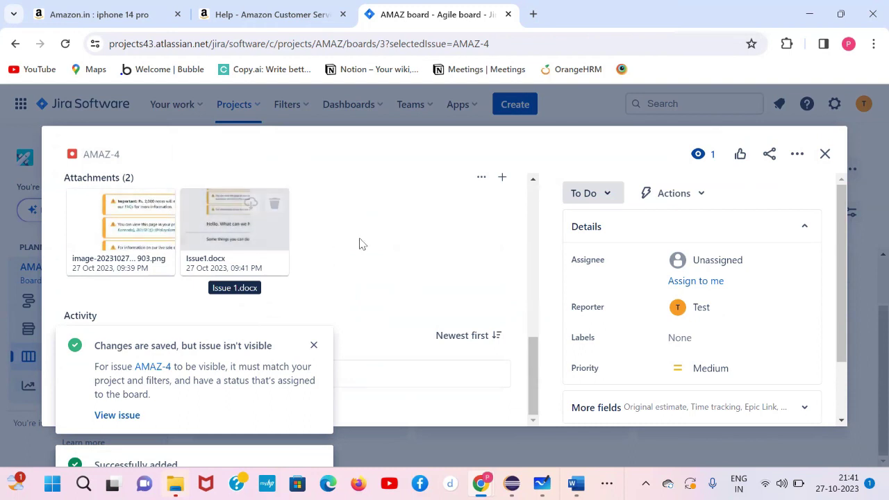
scroll(359, 244, "up", 5)
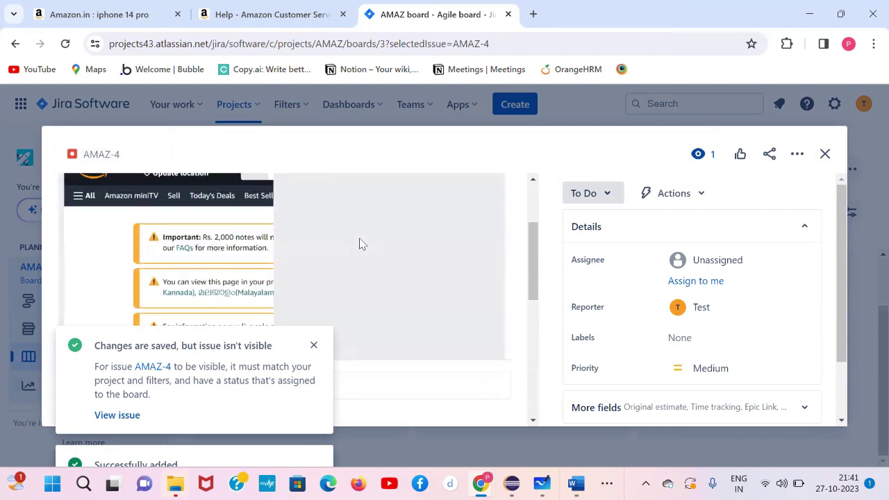
scroll(360, 244, "up", 3)
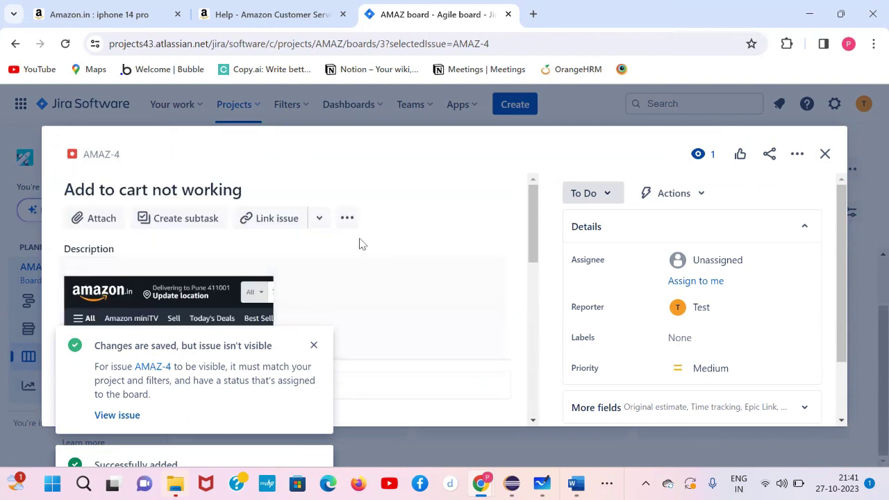
left_click(825, 153)
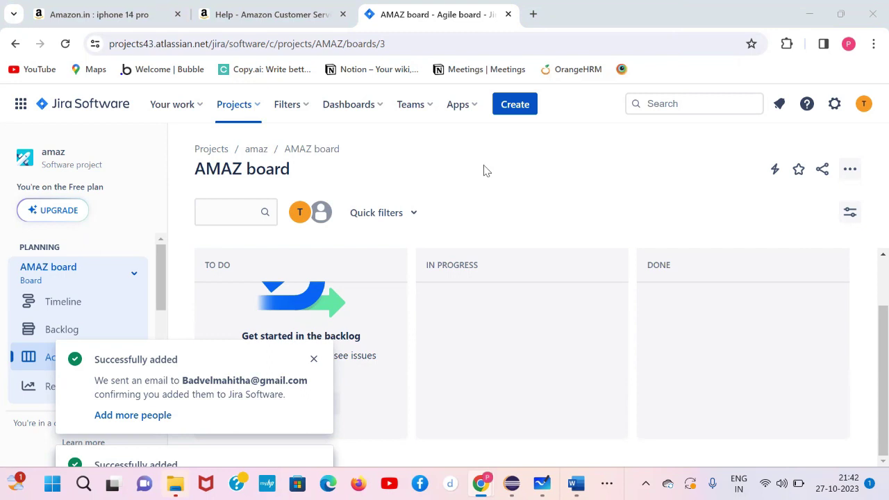
- Start another new issue and review the form's fields from issue type down to sprint
left_click(526, 110)
scroll(472, 273, "down", 3)
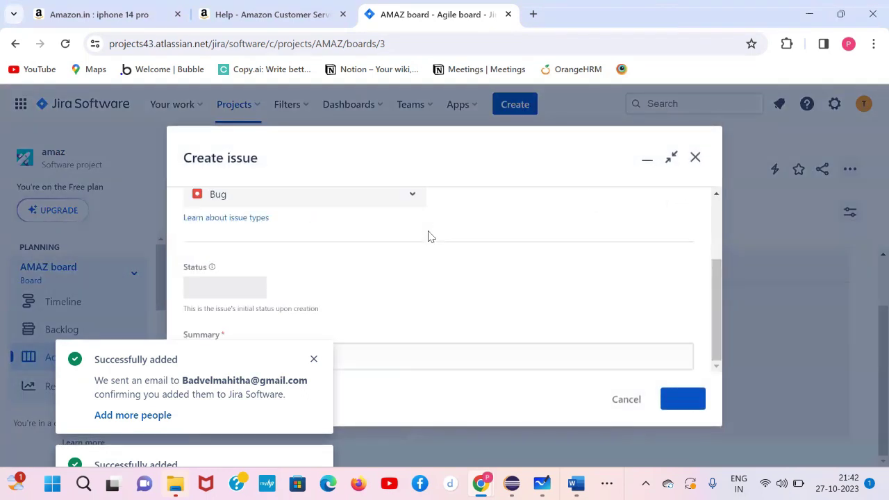
scroll(473, 272, "down", 5)
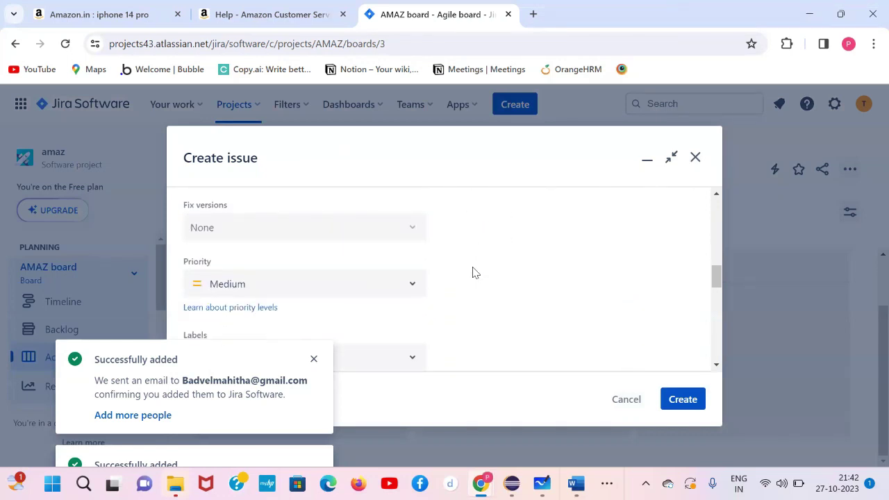
scroll(473, 272, "down", 1)
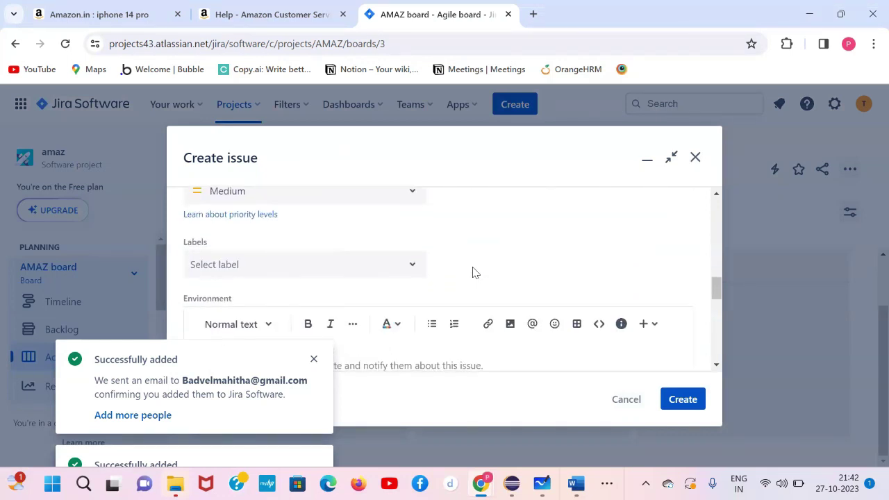
scroll(473, 273, "down", 2)
scroll(472, 273, "down", 3)
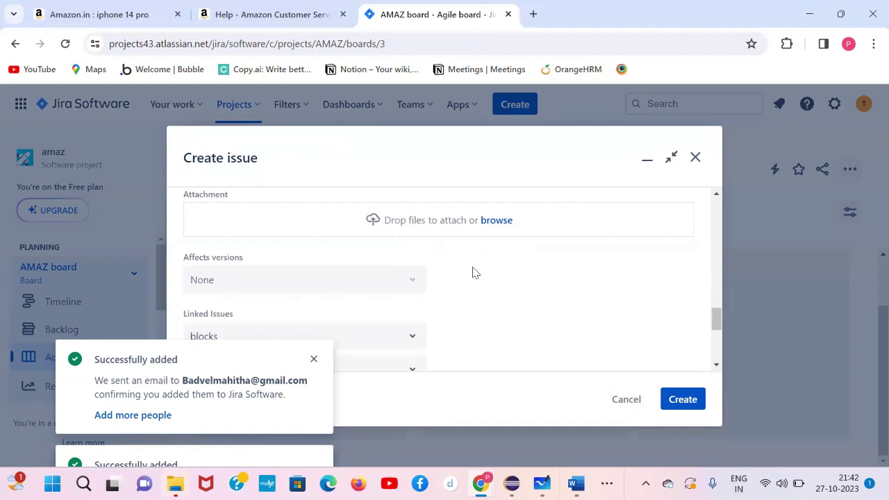
scroll(473, 272, "down", 2)
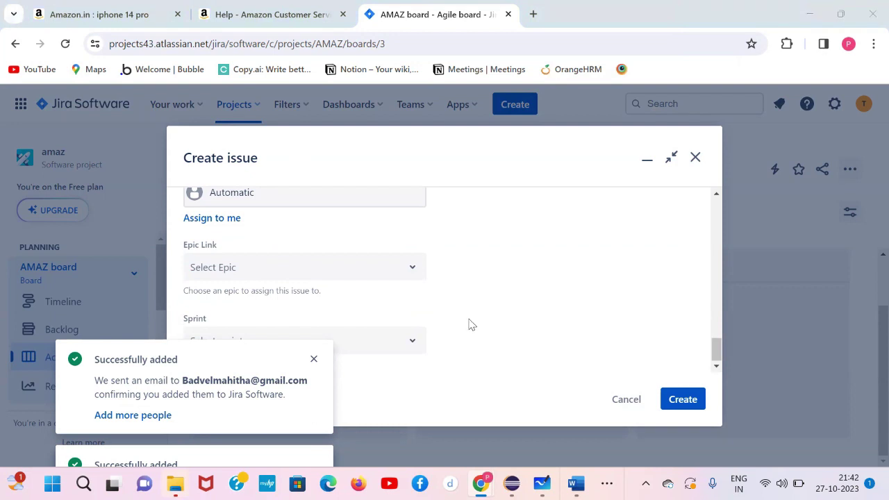
- Close the unsaved Create issue form and dismiss the notifications about added people
left_click(313, 359)
left_click(313, 345)
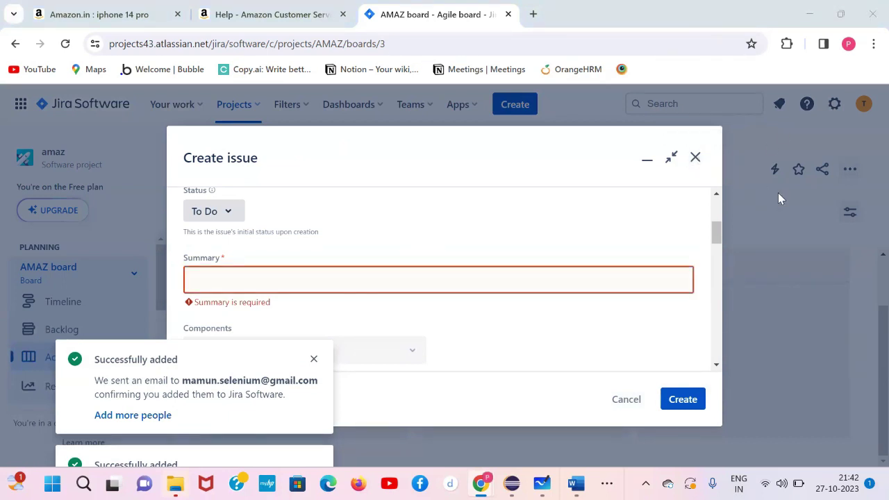
scroll(476, 270, "down", 2)
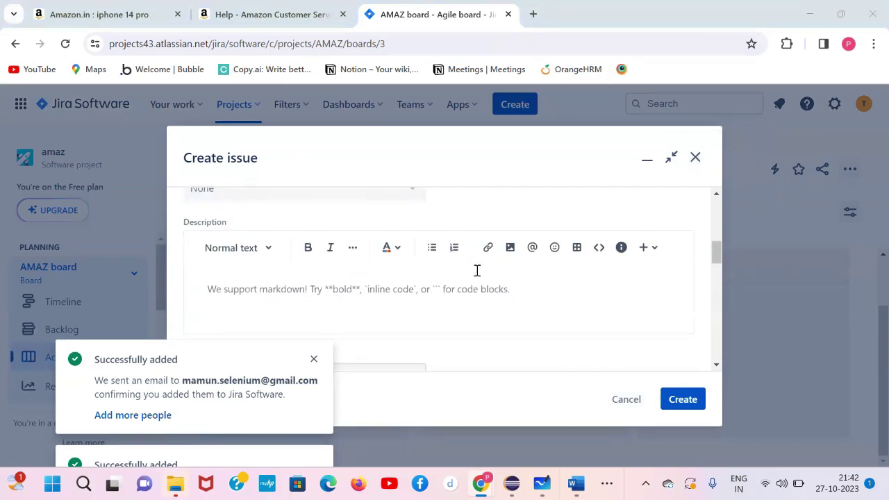
left_click(695, 157)
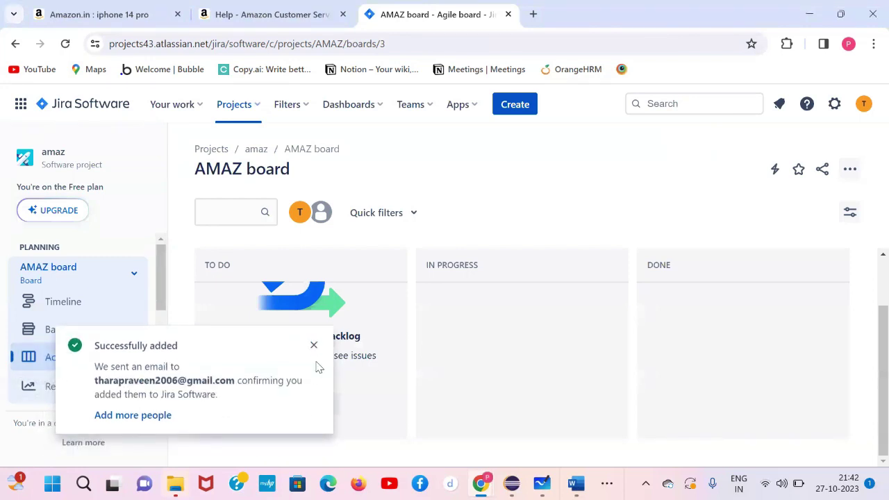
left_click(313, 345)
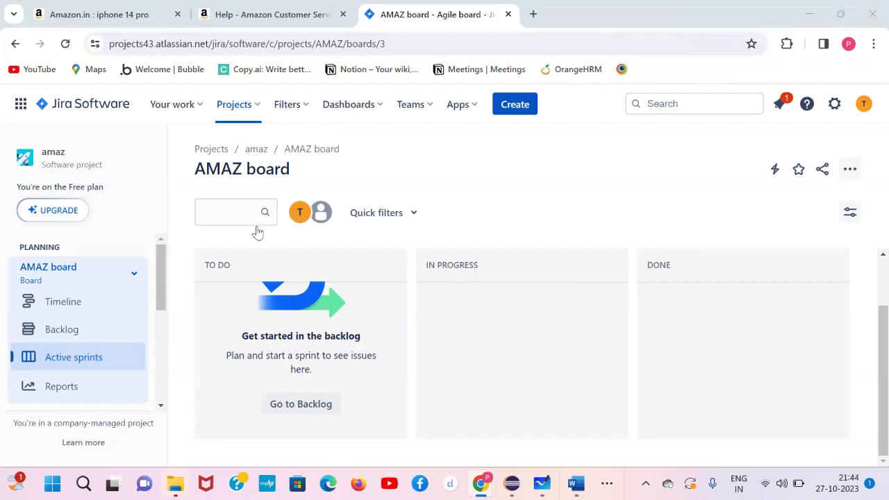
left_click(534, 19)
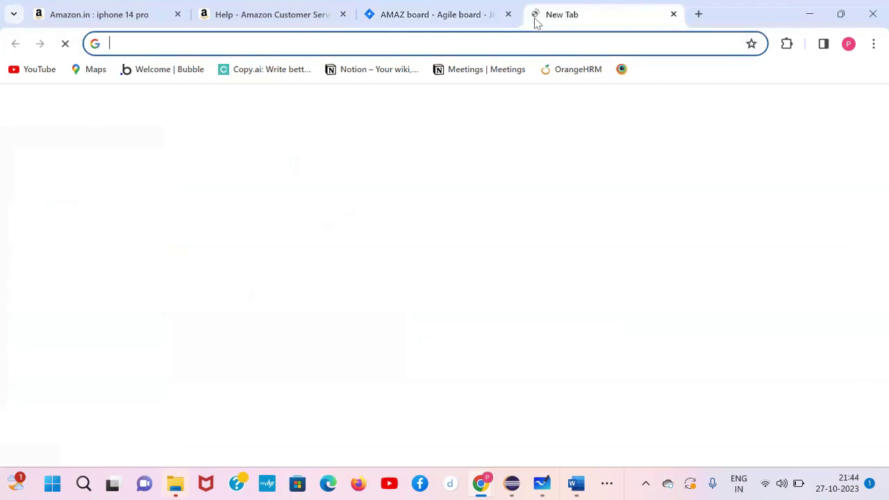
type("q")
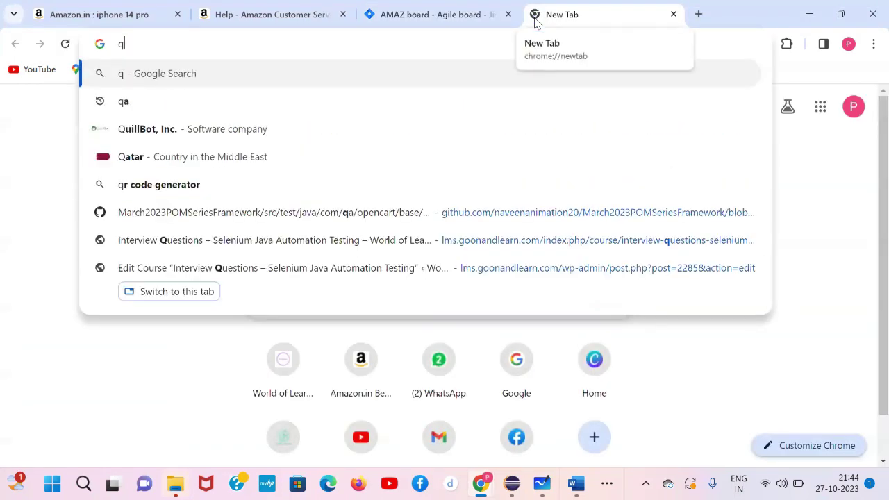
key("BackSpace")
left_click(450, 19)
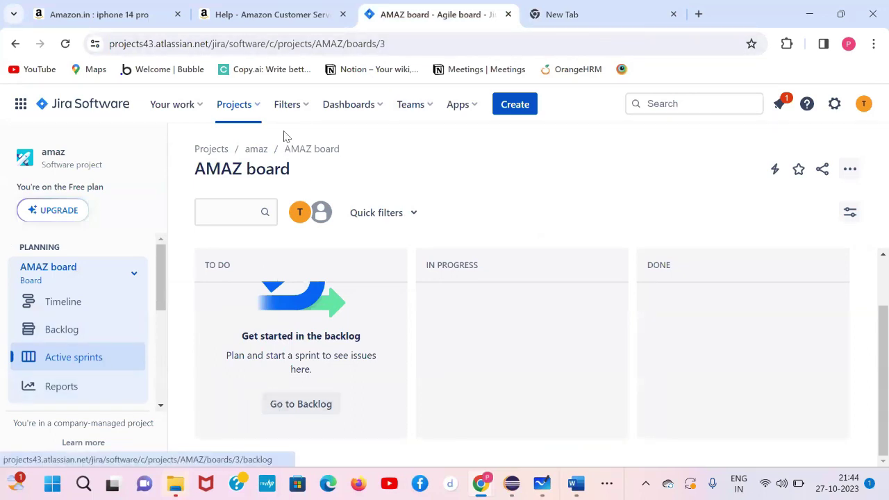
left_click(257, 150)
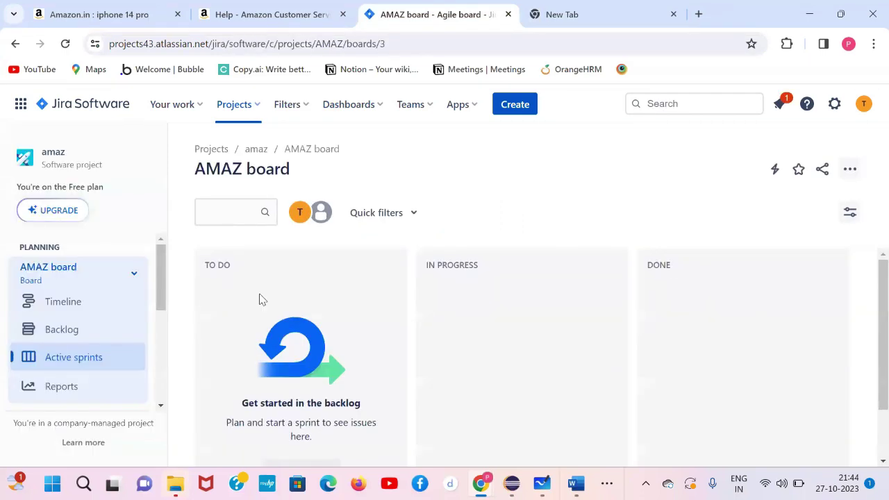
- Create a new Bug with the summary "place order is notworking", leaving the other fields at their defaults
left_click(517, 106)
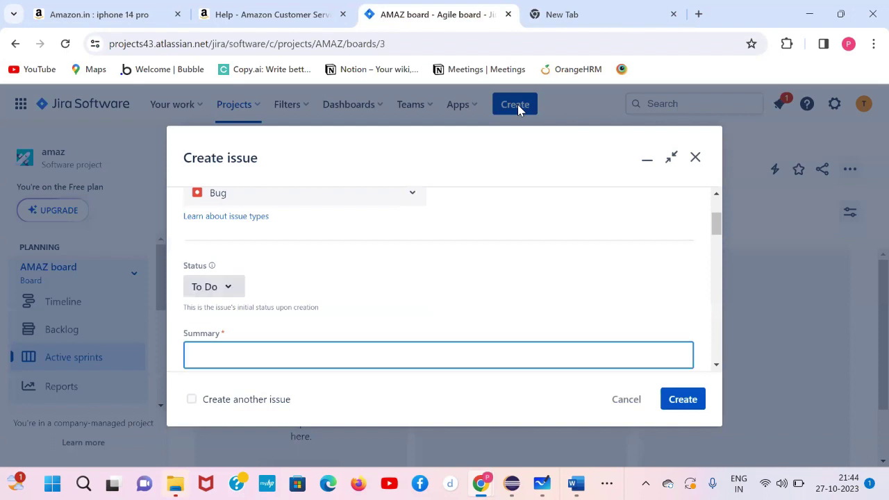
type("tes")
key("BackSpace")
key("BackSpace")
key("BackSpace")
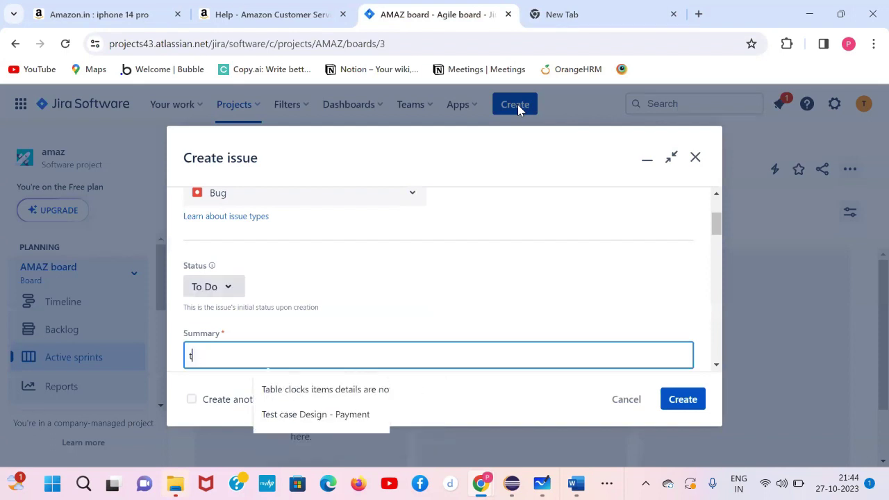
type("place order is notwok")
key("BackSpace")
key("BackSpace")
type("orking")
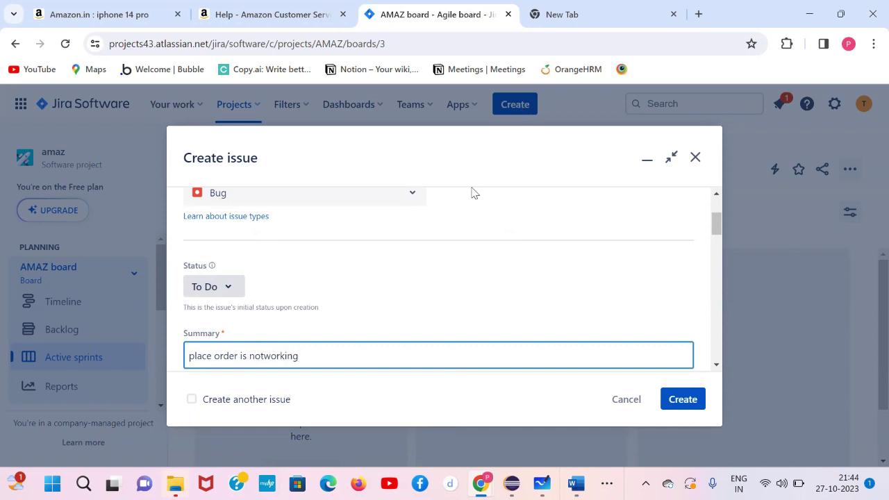
scroll(478, 264, "down", 2)
scroll(478, 263, "down", 2)
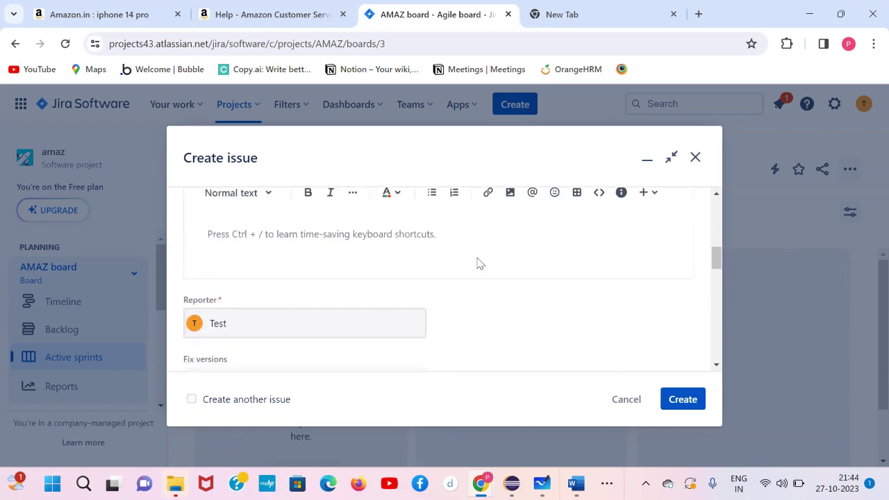
scroll(478, 263, "down", 1)
left_click(681, 399)
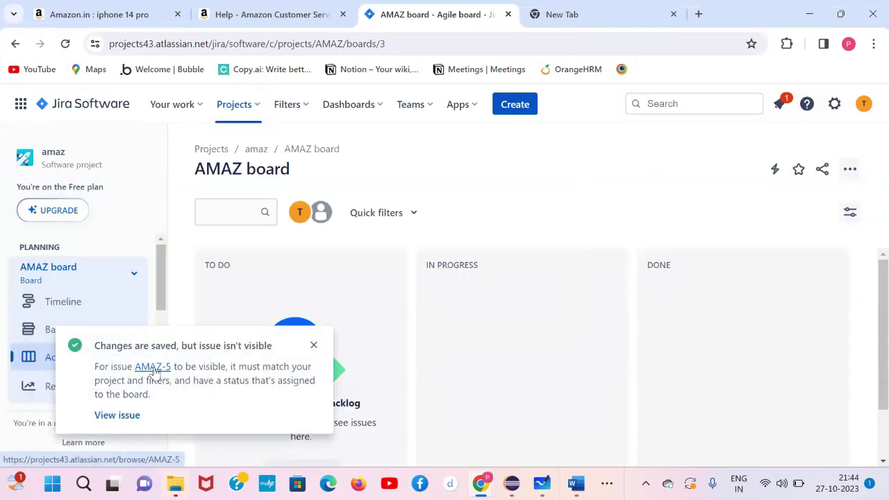
- Open the newly created place-order issue on its own page and assign it to a team member
left_click(153, 367)
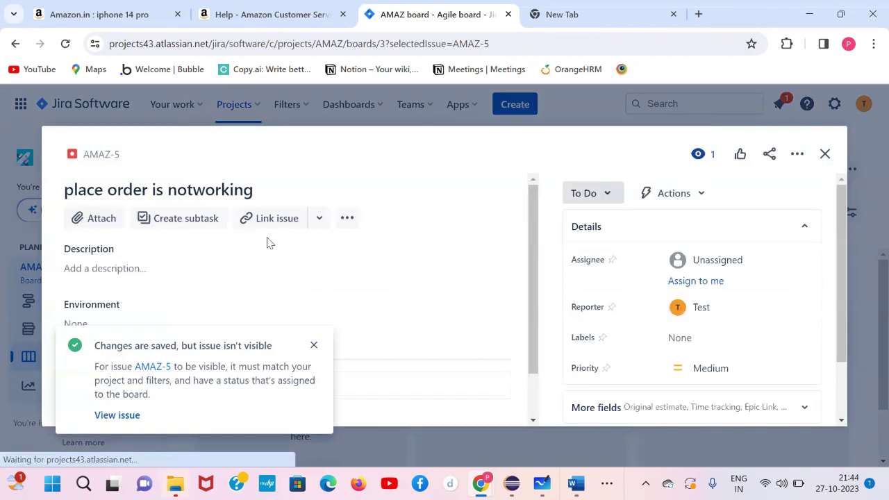
left_click(105, 154)
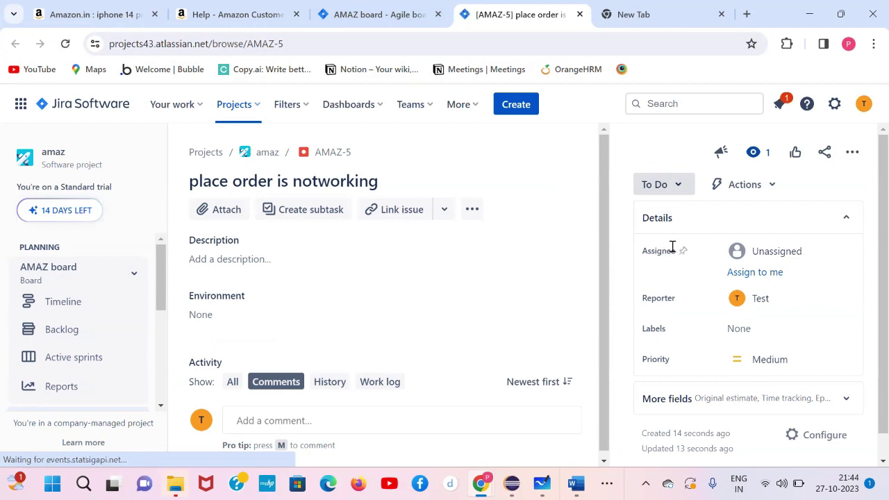
left_click(782, 252)
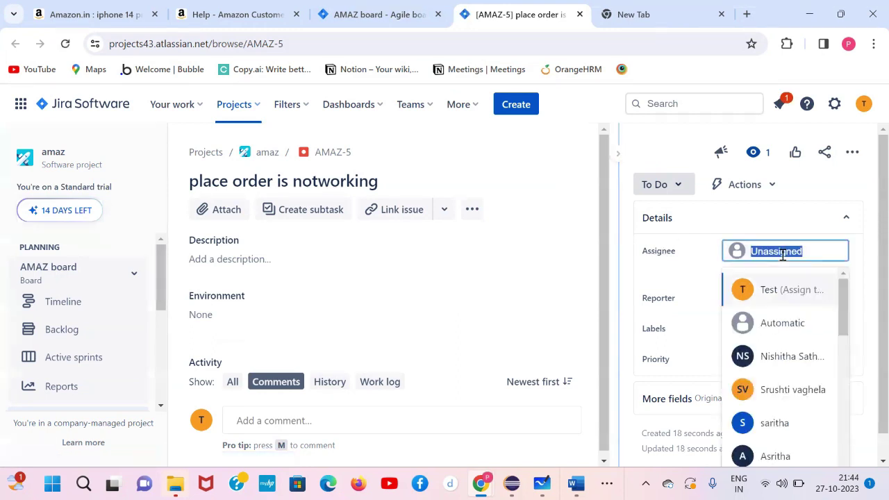
left_click(792, 362)
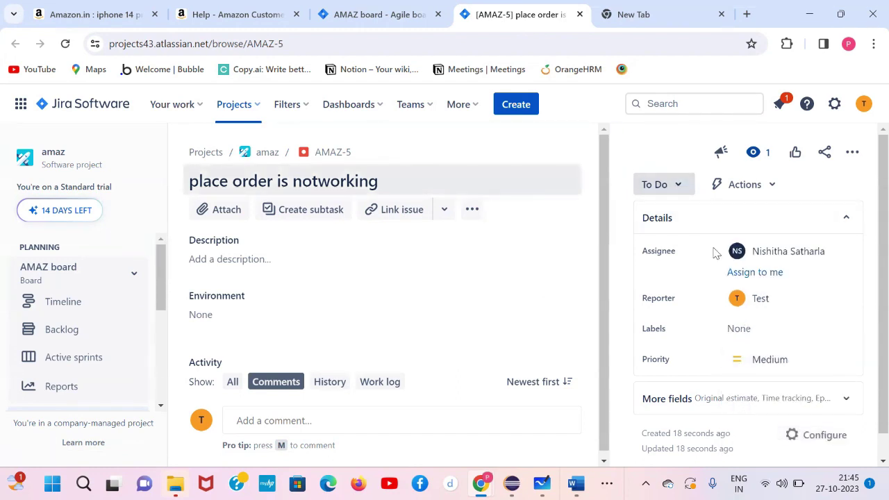
- Reassign the place-order issue to a different team member from further down the assignee list
left_click(780, 256)
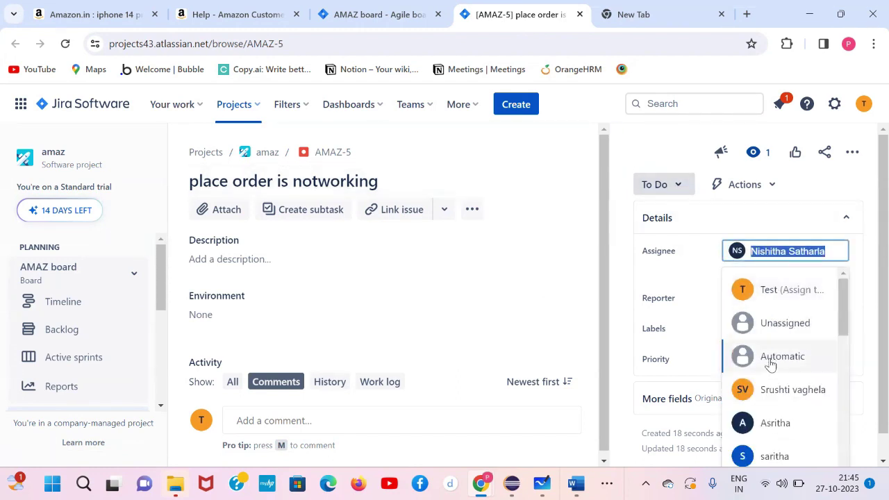
scroll(770, 364, "down", 5)
scroll(769, 364, "down", 4)
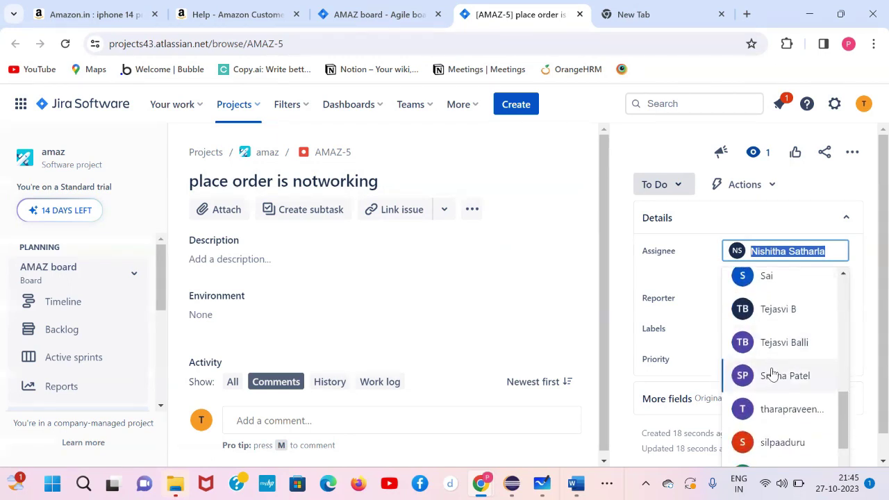
left_click(773, 375)
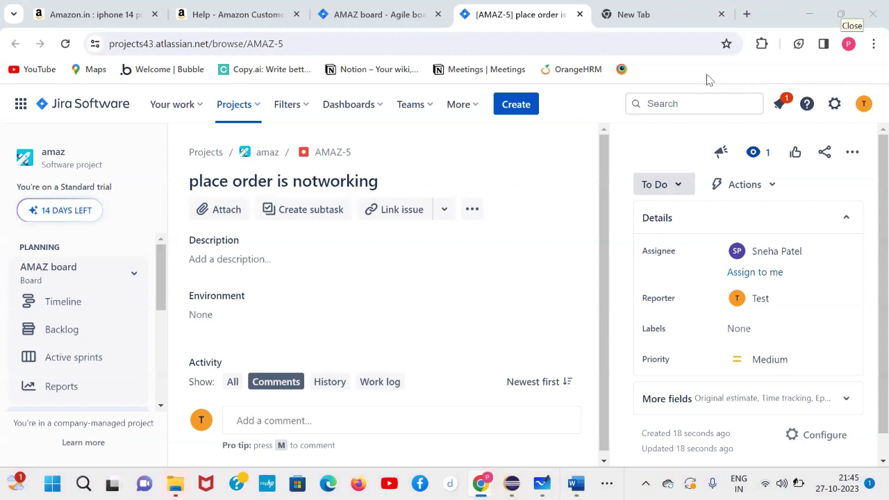
- Add a new person to Jira Software by pasting in their e-mail address
left_click(423, 111)
left_click(429, 143)
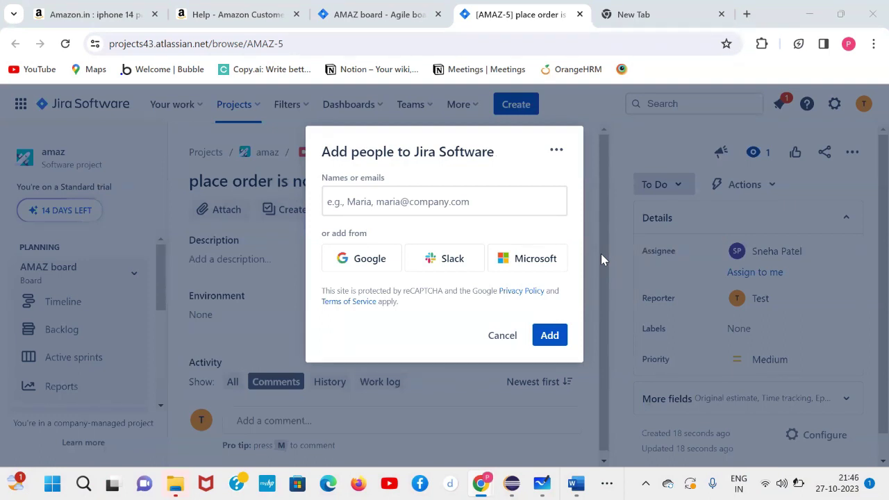
left_click(450, 204)
key("ctrl+v")
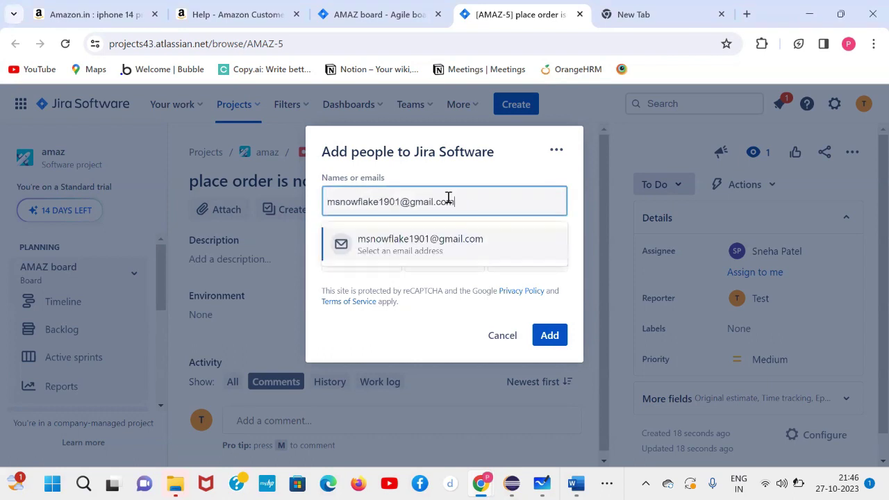
left_click(428, 250)
left_click(524, 353)
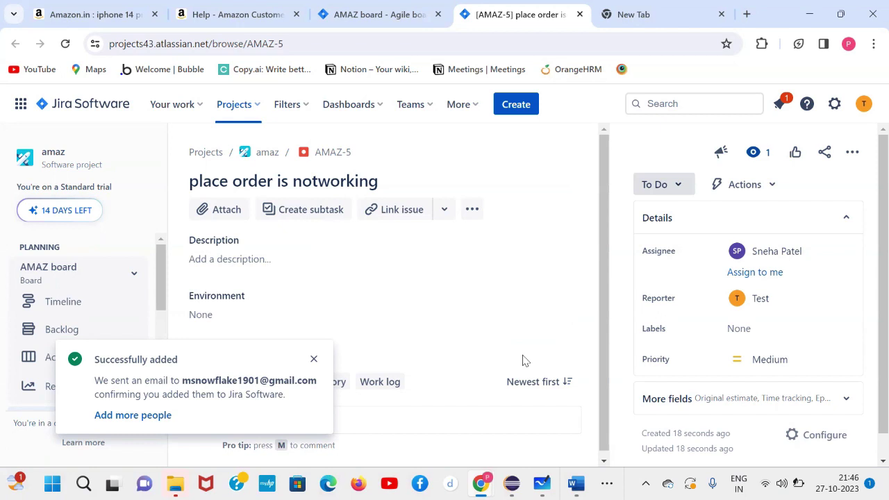
- Open issue AMAZ-6 by changing the issue number in the page address, and review its description and attachment
left_click(352, 46)
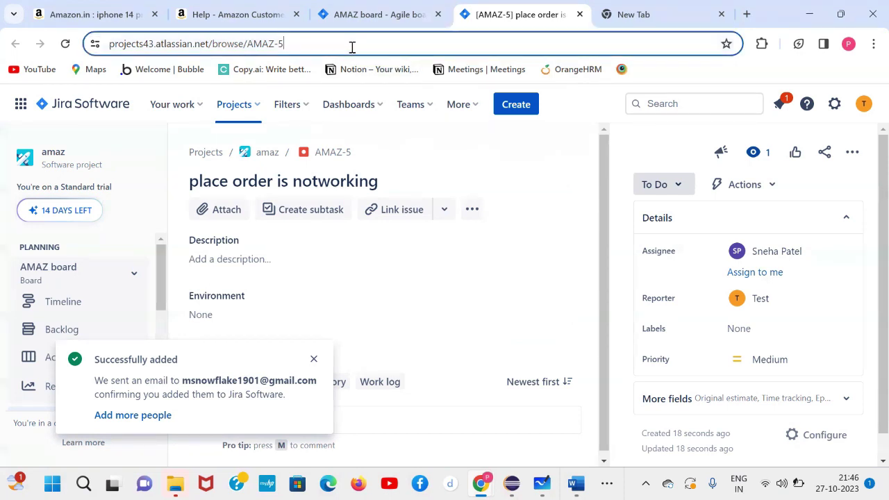
left_click(352, 46)
key("BackSpace")
type("6")
key("Return")
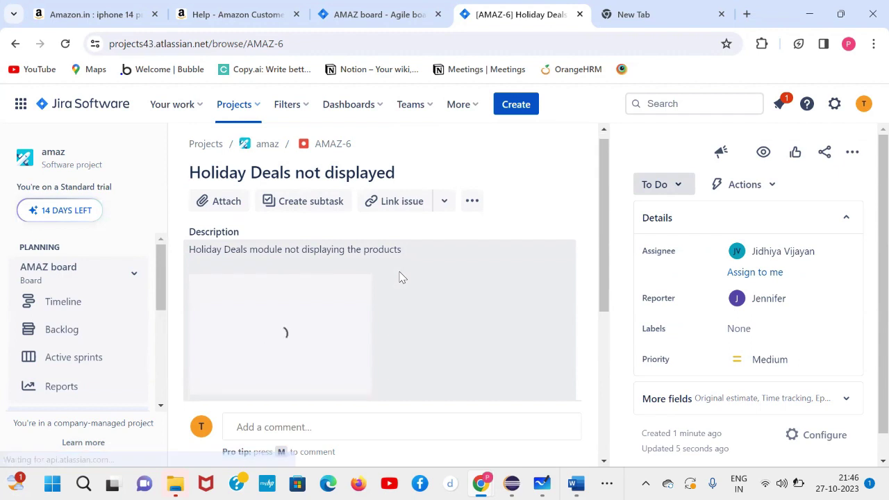
scroll(401, 276, "down", 3)
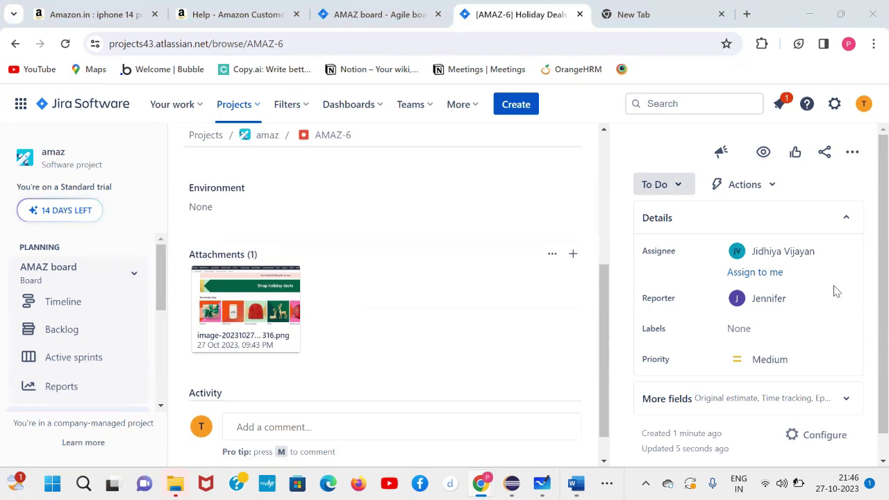
scroll(413, 243, "up", 2)
- Open issue AMAZ-7 through the page address and examine its description, environment, attachment and details
left_click(354, 44)
left_click(354, 44)
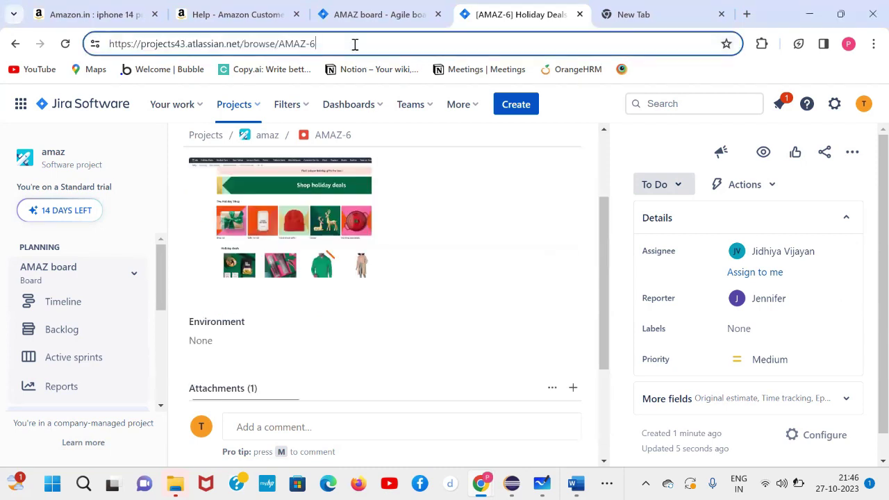
key("BackSpace")
type("7")
key("Return")
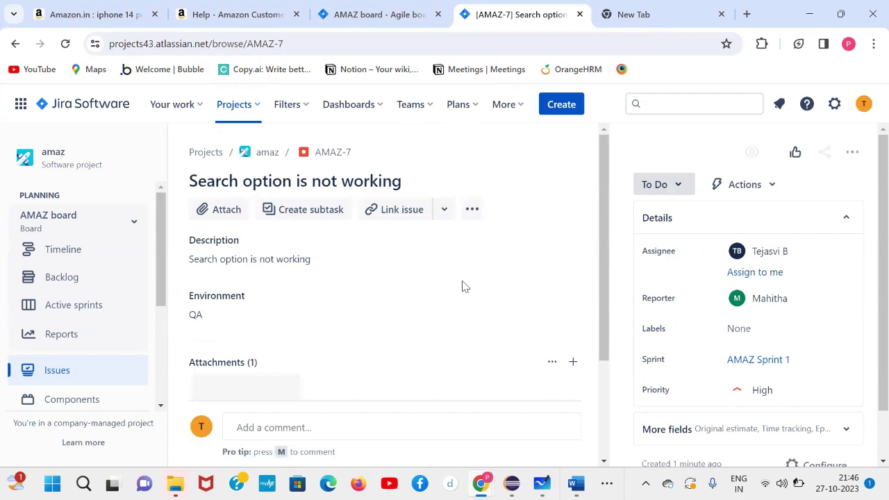
scroll(464, 286, "down", 1)
scroll(464, 286, "up", 1)
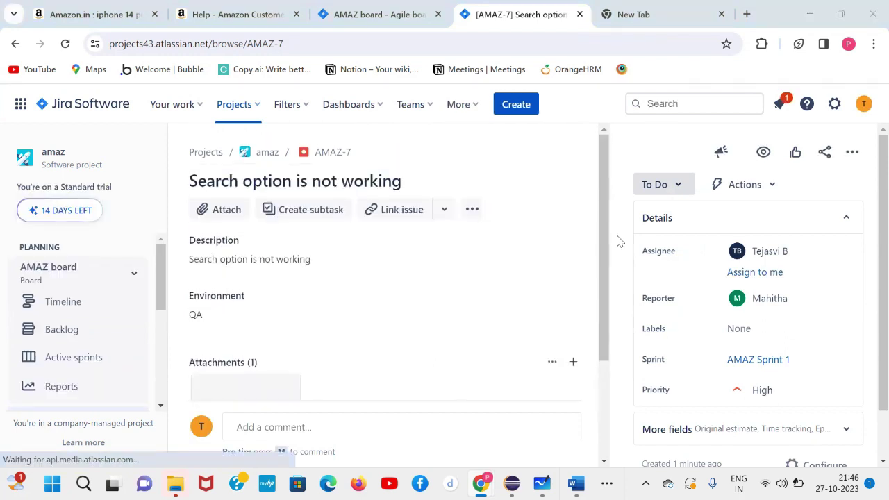
scroll(515, 216, "down", 2)
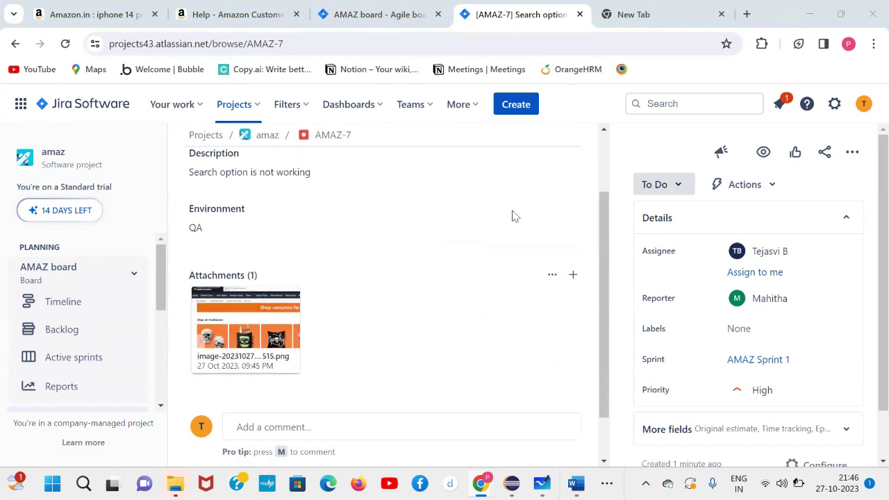
scroll(514, 216, "down", 1)
scroll(514, 215, "up", 2)
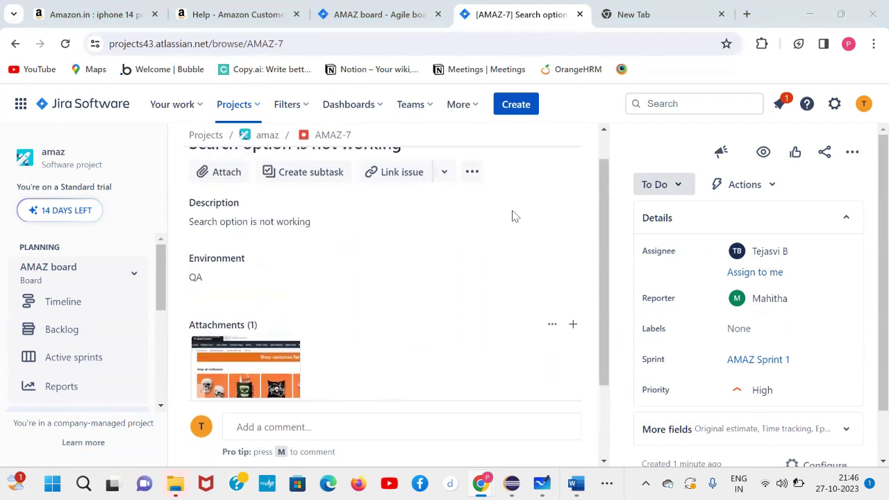
- Open the AMAZ-7 description for editing and place the cursor at the end of its text
double_click(206, 225)
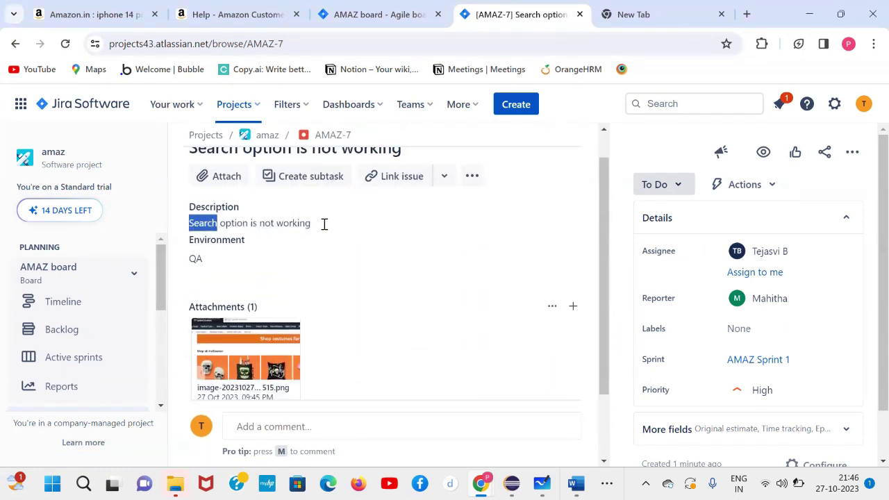
left_click(298, 229)
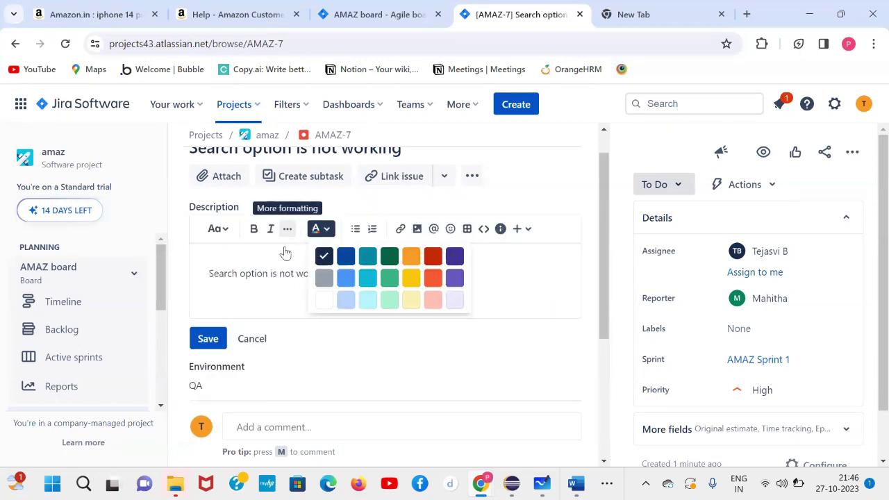
left_click(259, 280)
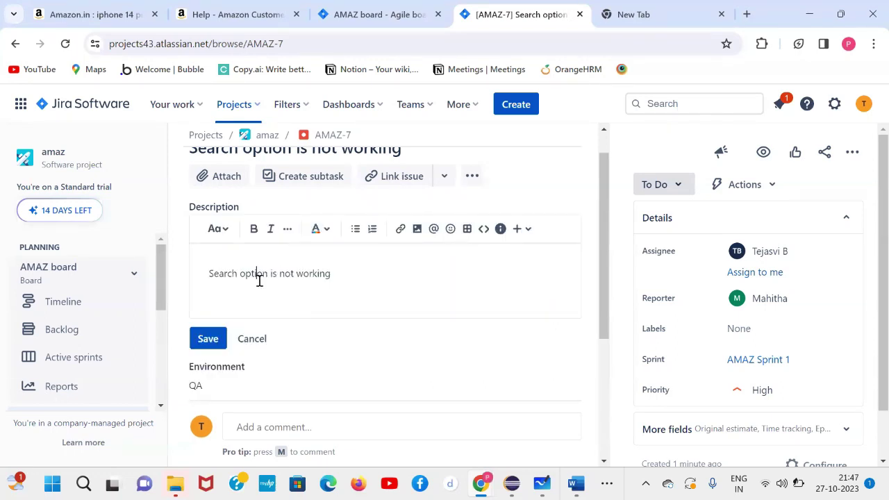
left_click(359, 270)
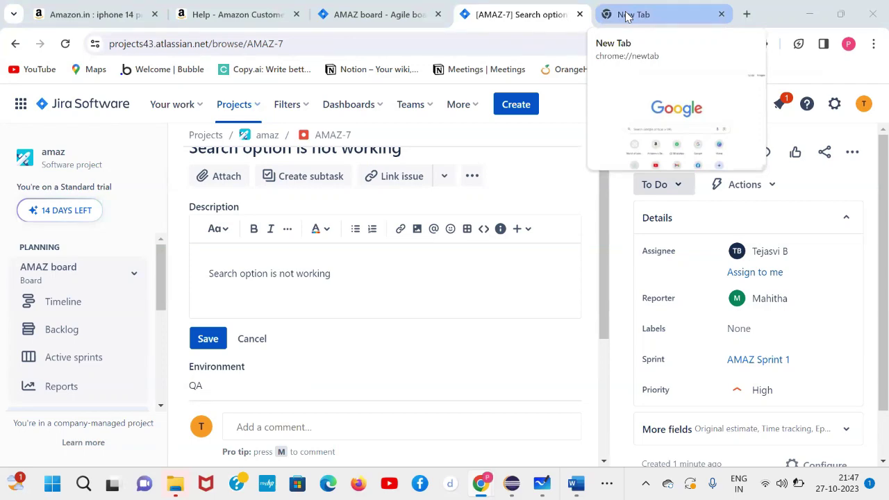
- Switch to the Amazon help page, examine the notice about Rs. 2,000 notes, and return to issue AMAZ-7
left_click(223, 15)
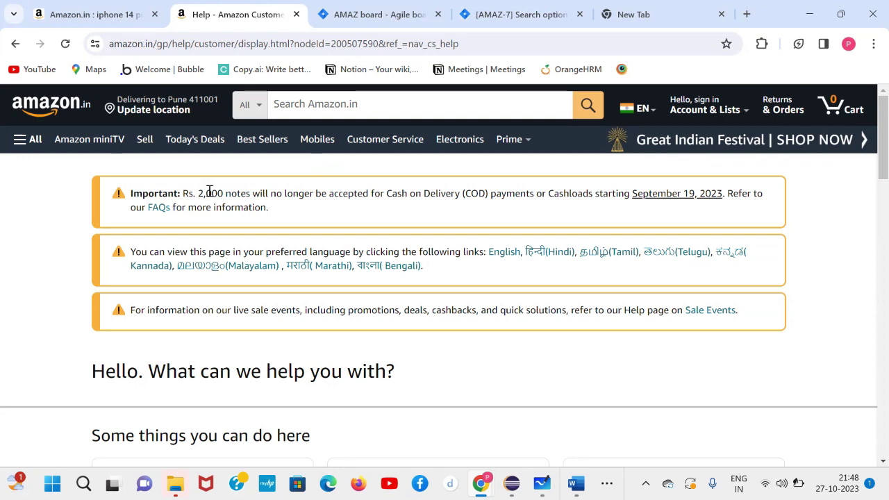
left_click_drag(275, 211, 180, 189)
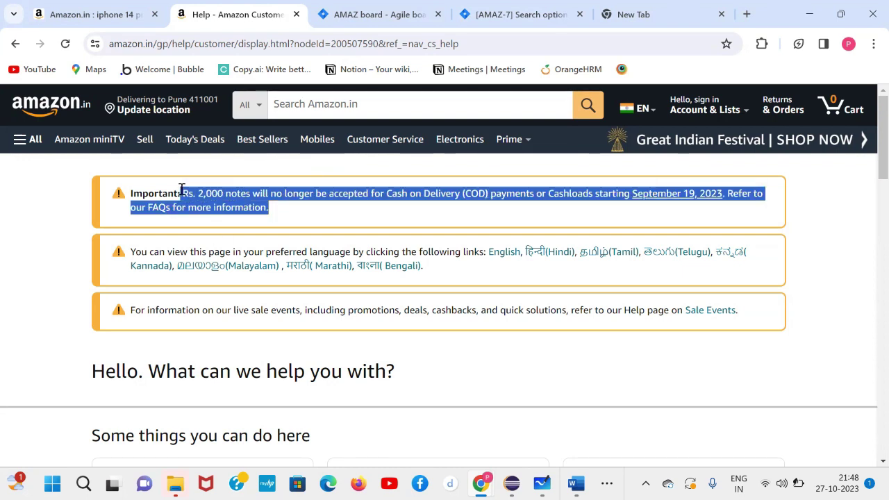
left_click(340, 226)
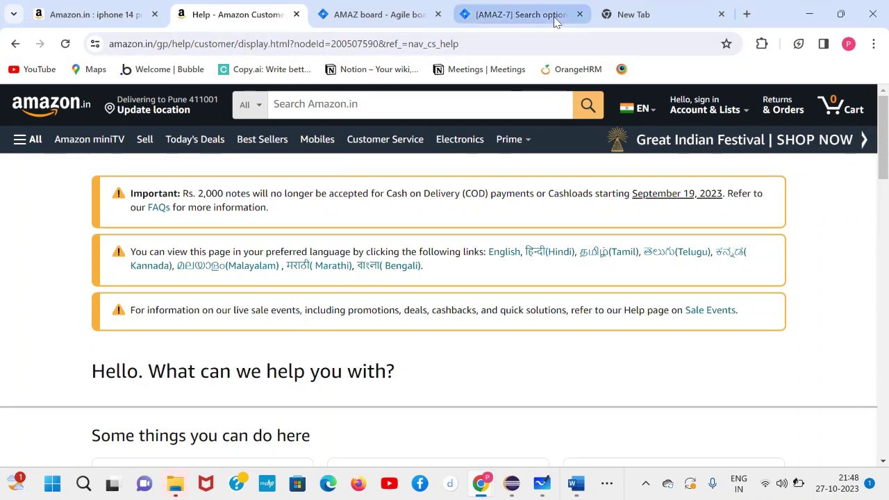
left_click(521, 14)
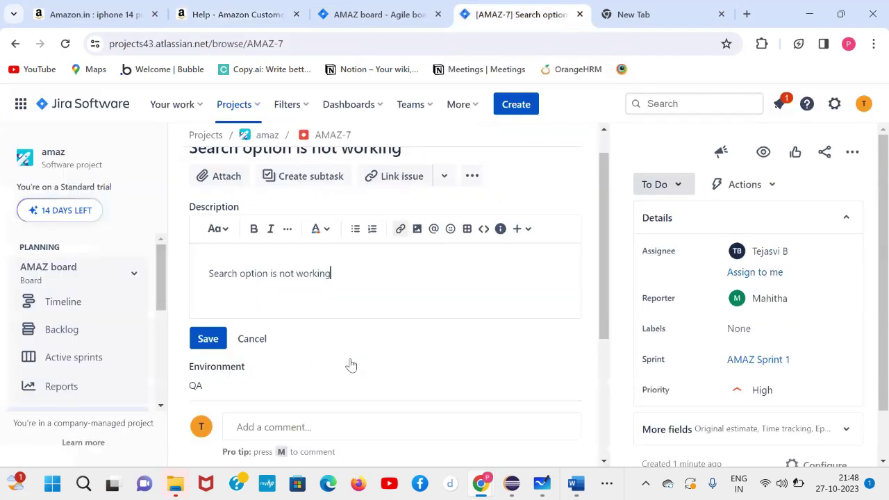
- Cancel the description edit of AMAZ-7 and review its description, environment, attachment and activity
left_click(256, 339)
scroll(493, 268, "up", 1)
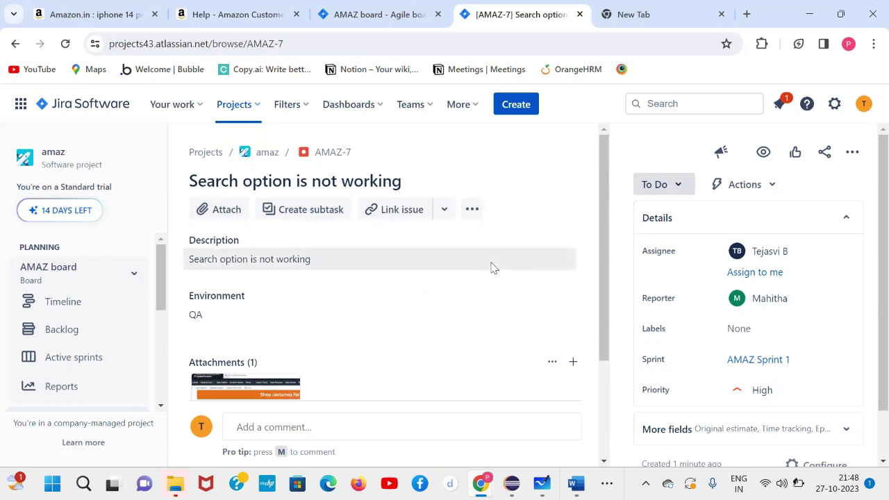
scroll(492, 269, "down", 1)
scroll(493, 269, "down", 2)
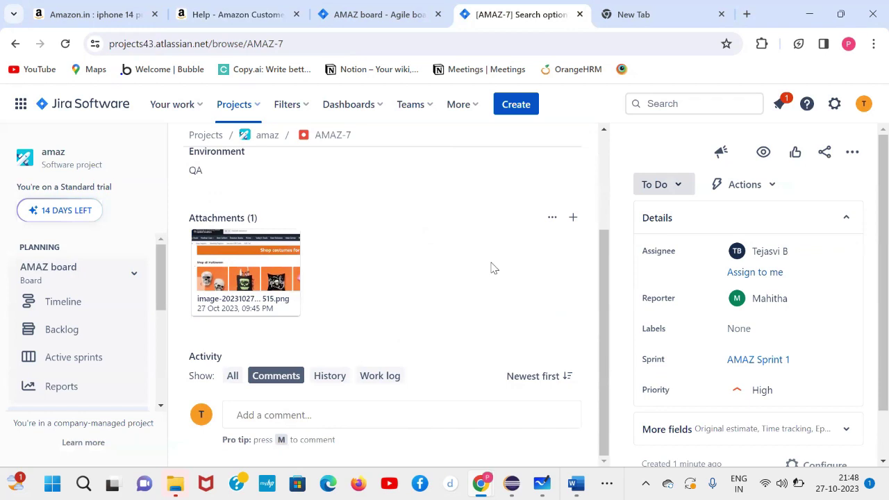
scroll(492, 268, "up", 2)
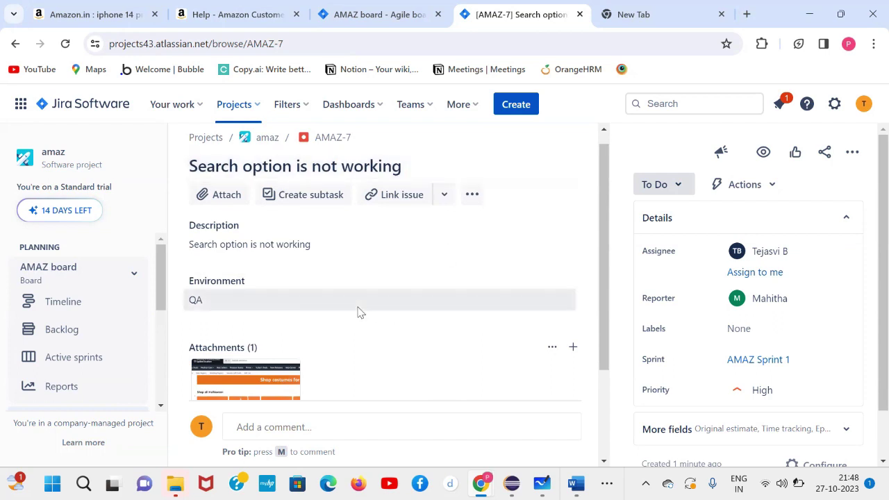
scroll(359, 313, "down", 1)
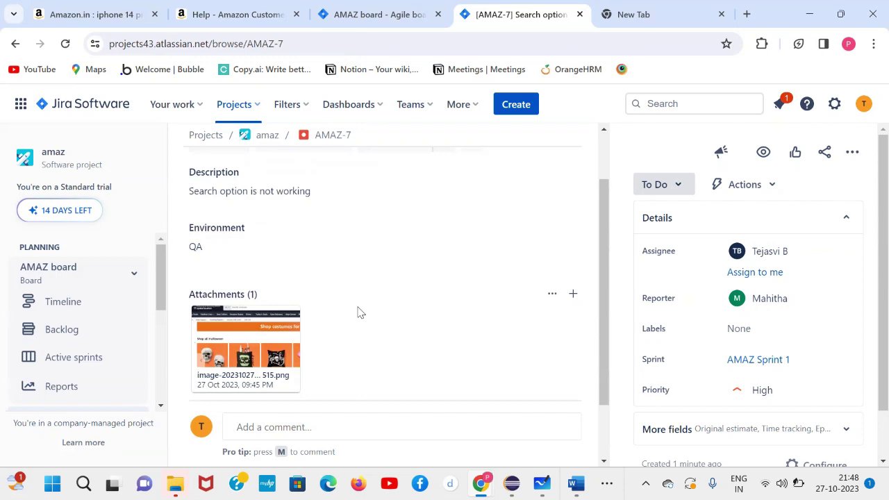
scroll(359, 313, "up", 1)
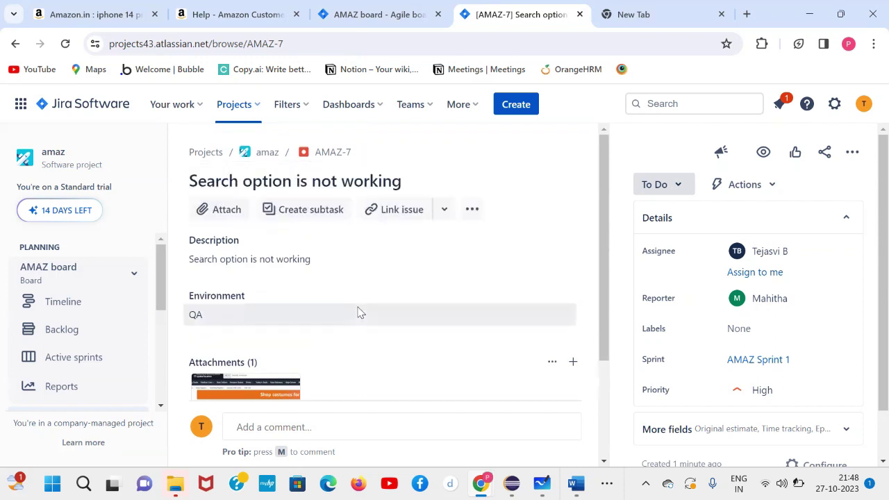
scroll(359, 312, "down", 2)
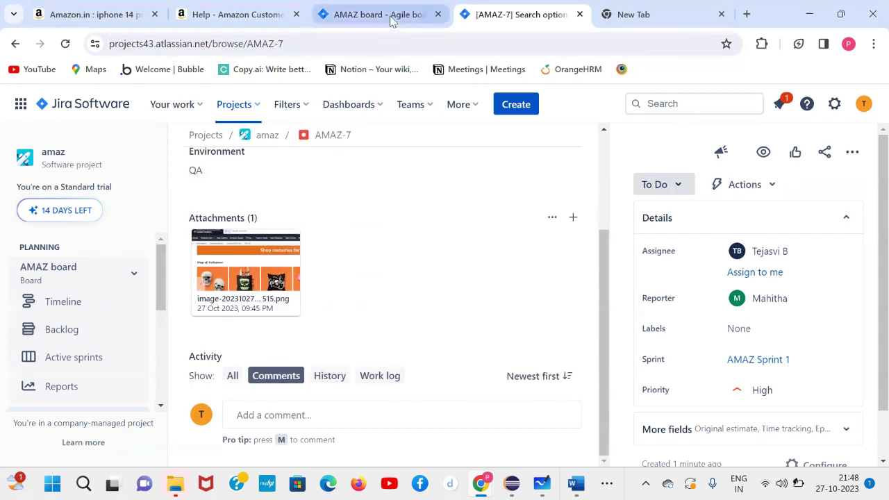
- Open issue AMAZ-8 by changing the issue number in the page address, and review its description and embedded screenshot
left_click(366, 46)
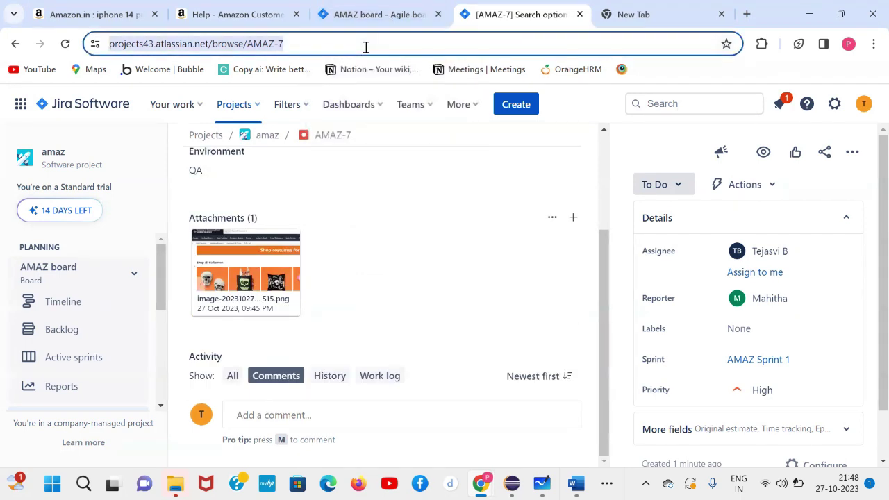
left_click(367, 47)
key("BackSpace")
type("8")
key("Return")
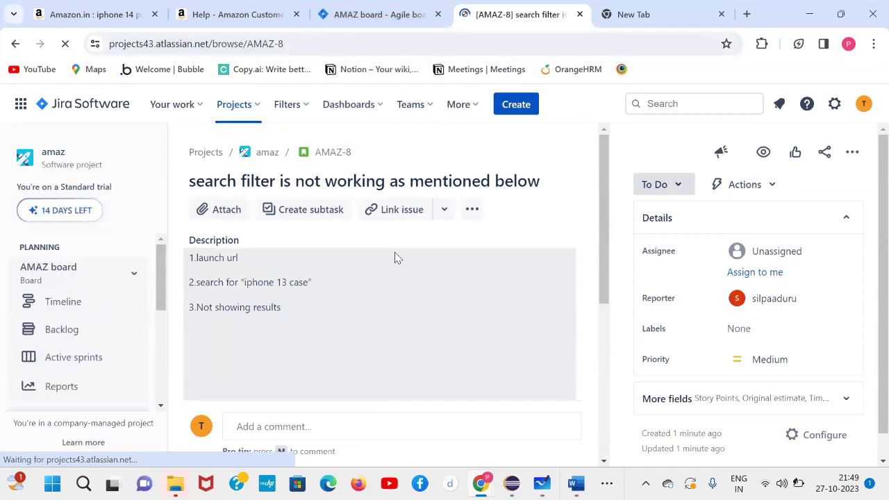
scroll(394, 257, "down", 2)
scroll(394, 257, "down", 2)
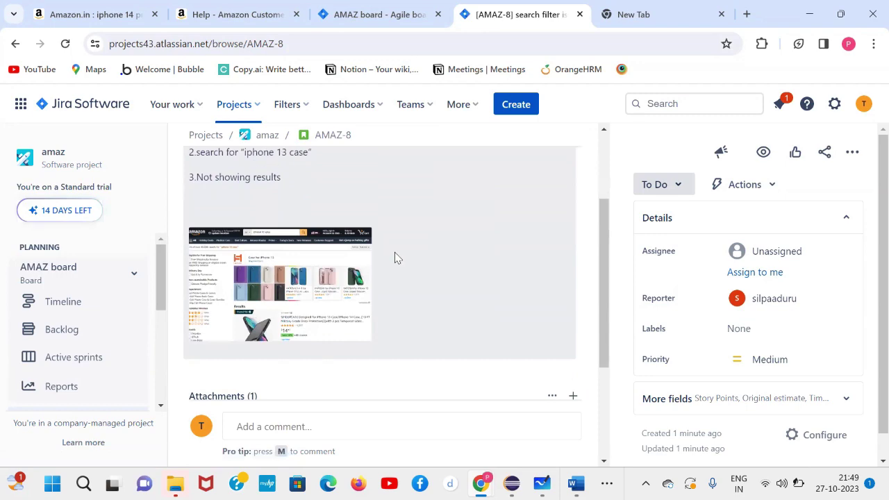
scroll(394, 258, "down", 3)
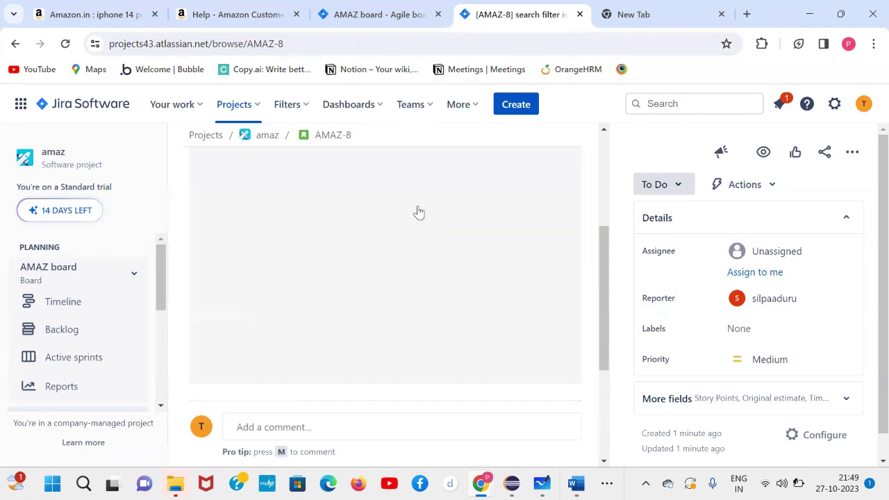
- Add the line "this is new issue" below the screenshot in the AMAZ-8 description and save it
left_click(531, 323)
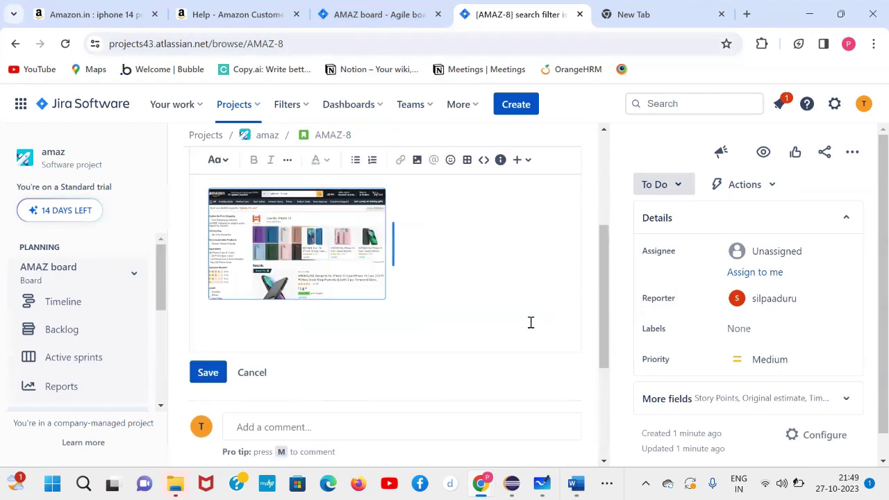
left_click(531, 323)
type("ajhska")
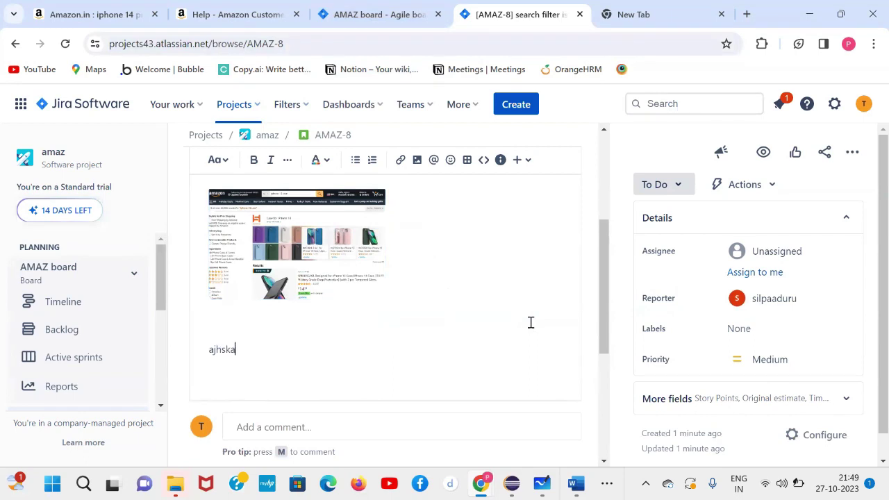
key("BackSpace")
key("BackSpace")
key("BackSpace")
key("BackSpace")
key("BackSpace")
type("this is new issue")
scroll(531, 322, "down", 2)
left_click(208, 333)
- Review the updated AMAZ-8 issue and post the comment "i have done a fix for this issue- retest"
scroll(456, 258, "up", 5)
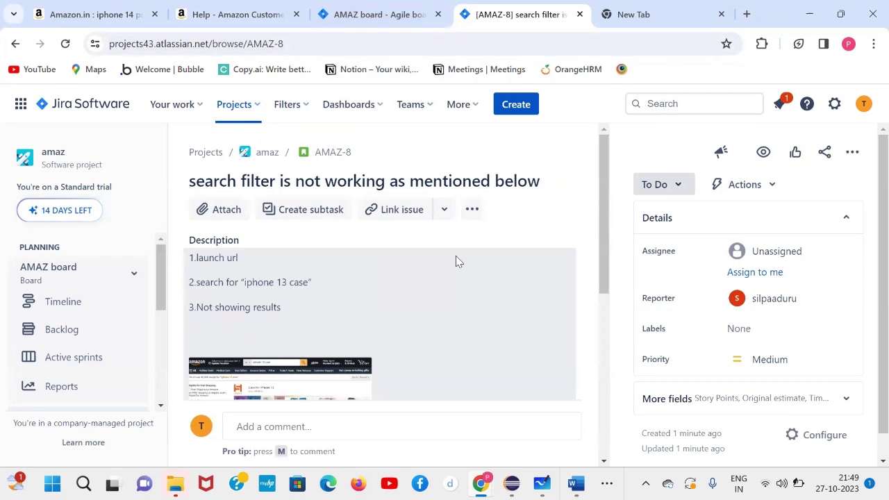
scroll(456, 256, "down", 5)
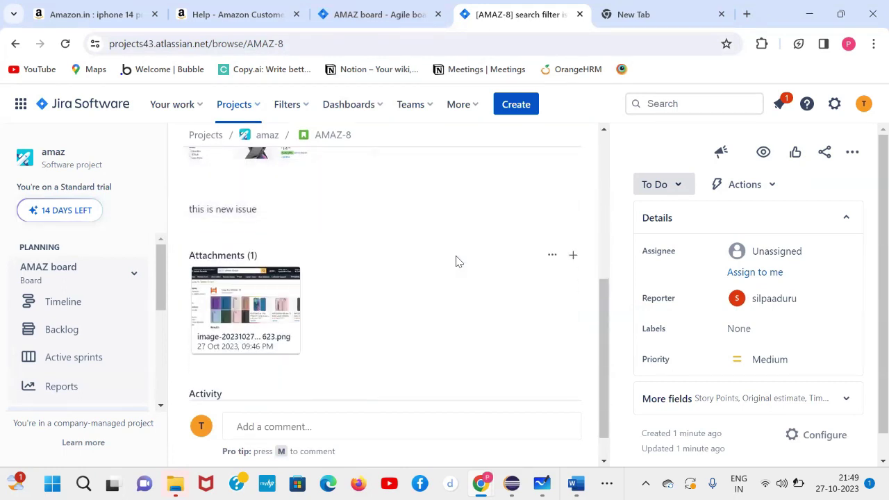
scroll(456, 262, "down", 1)
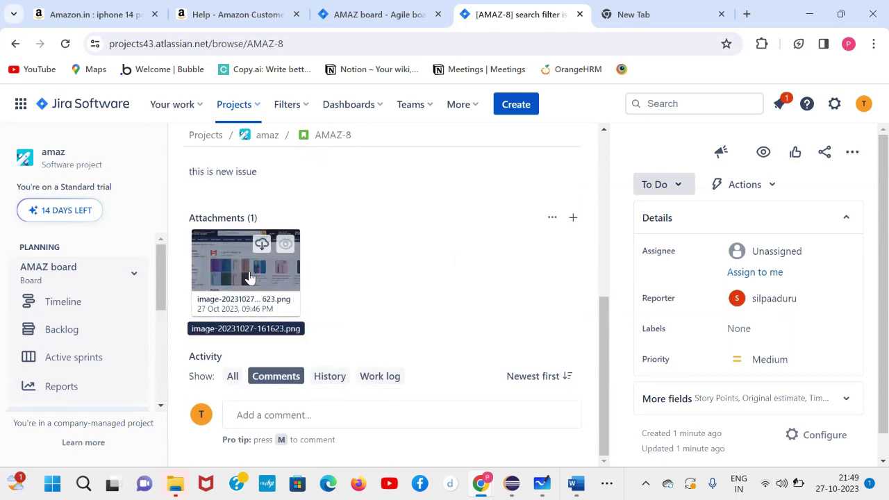
scroll(417, 274, "up", 2)
scroll(417, 274, "down", 2)
left_click(270, 412)
type("i have done ")
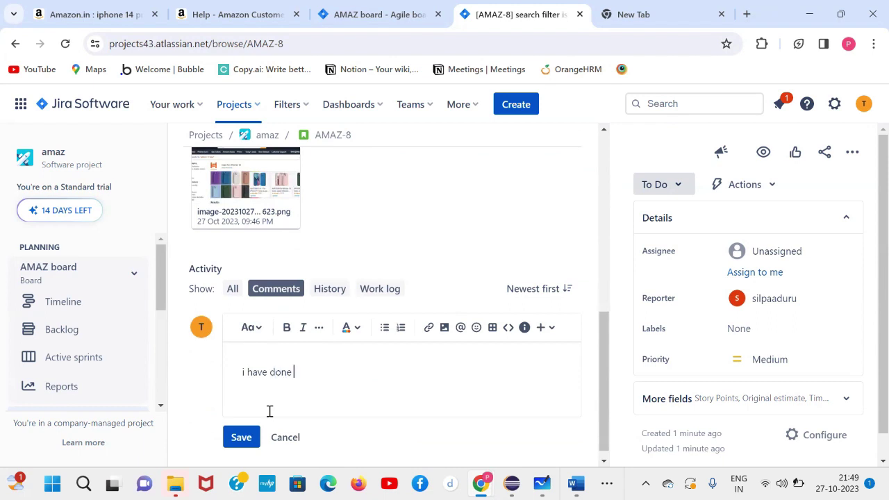
type("a fix for this issue - retest")
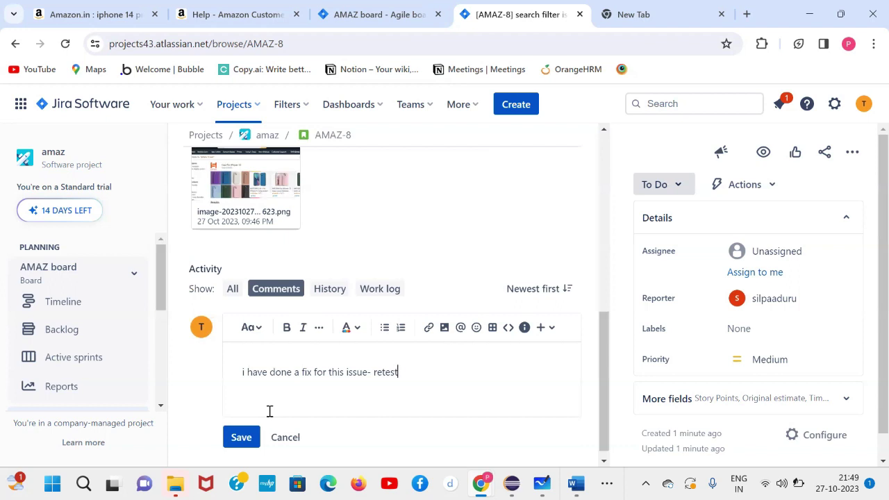
key("ctrl+Return")
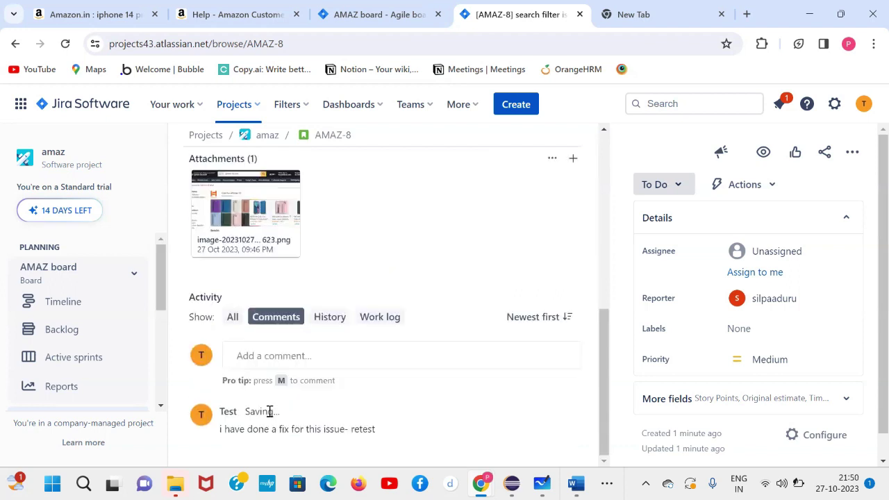
- Assign issue AMAZ-8 to the person who reported it
left_click(759, 249)
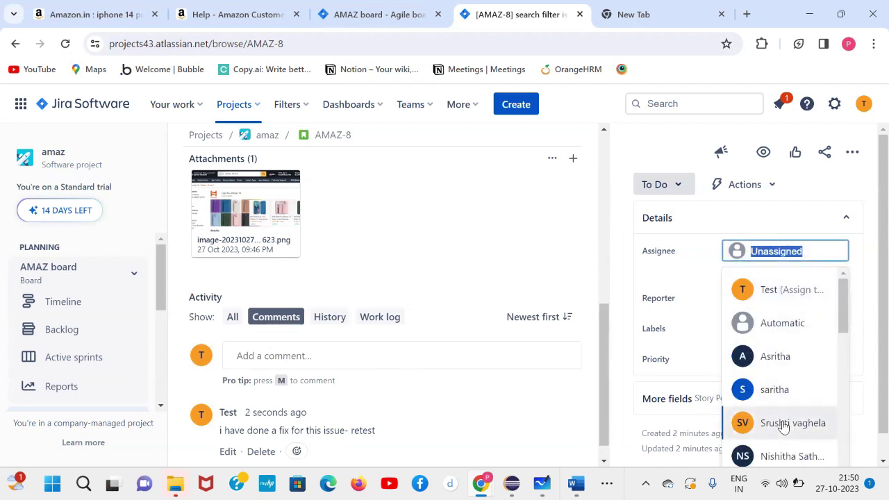
left_click(782, 424)
left_click(778, 262)
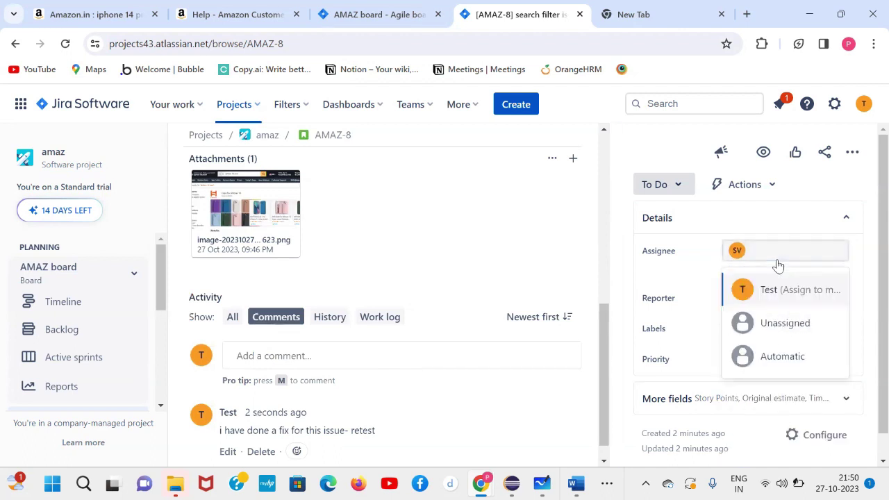
type("s i")
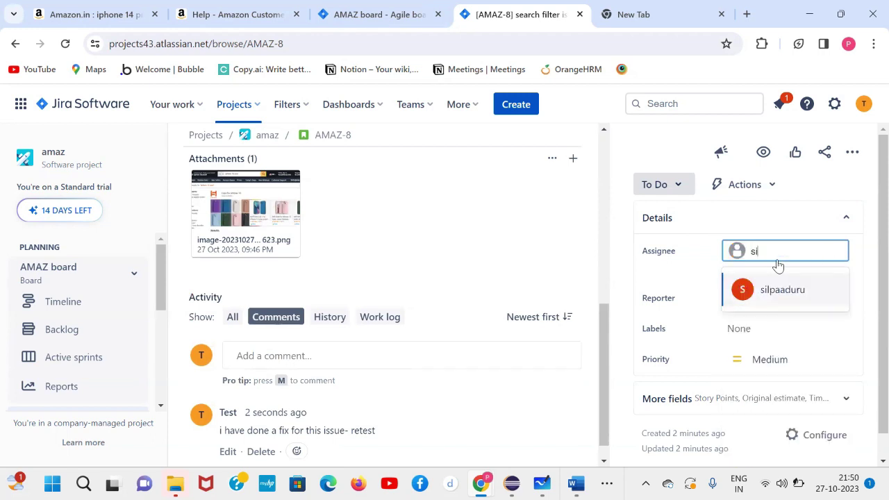
left_click(780, 288)
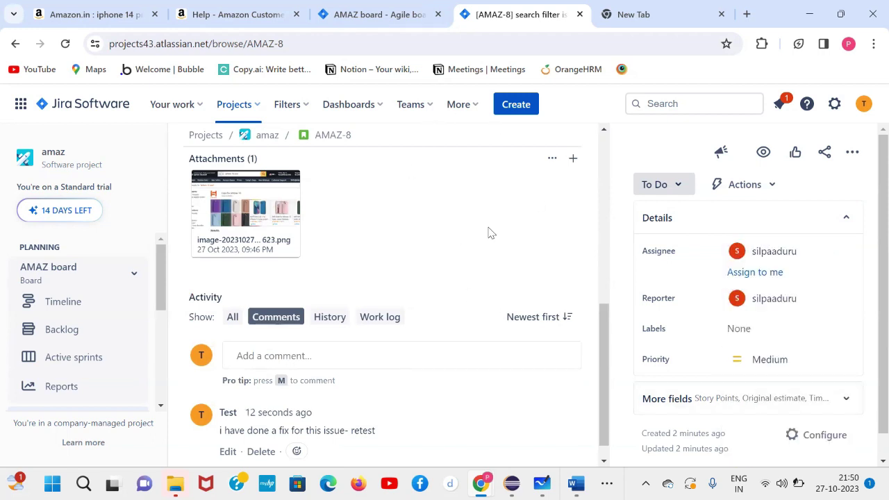
scroll(488, 233, "up", 3)
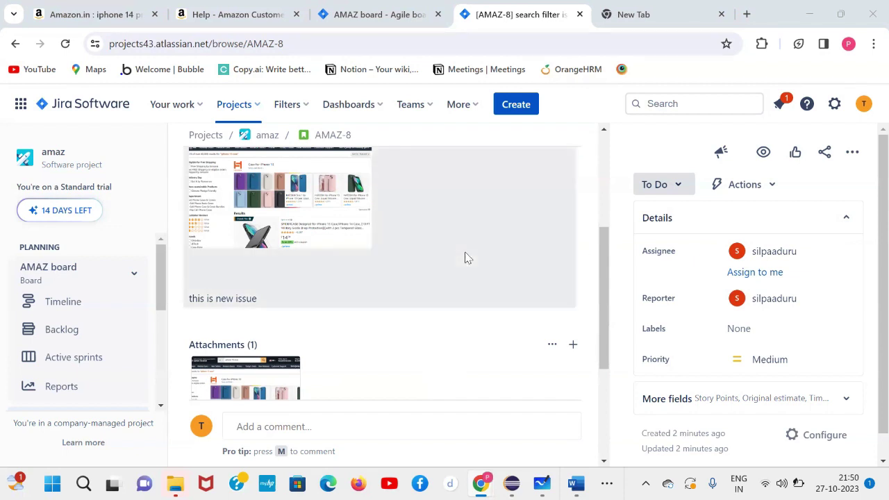
- Close the AMAZ-5 issue details on the AMAZ board and return to issue AMAZ-8
left_click(373, 15)
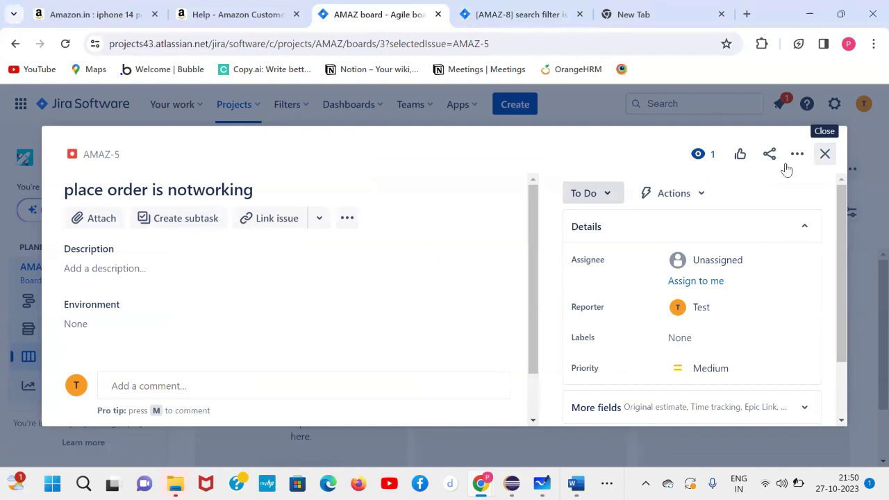
left_click(825, 154)
left_click(517, 13)
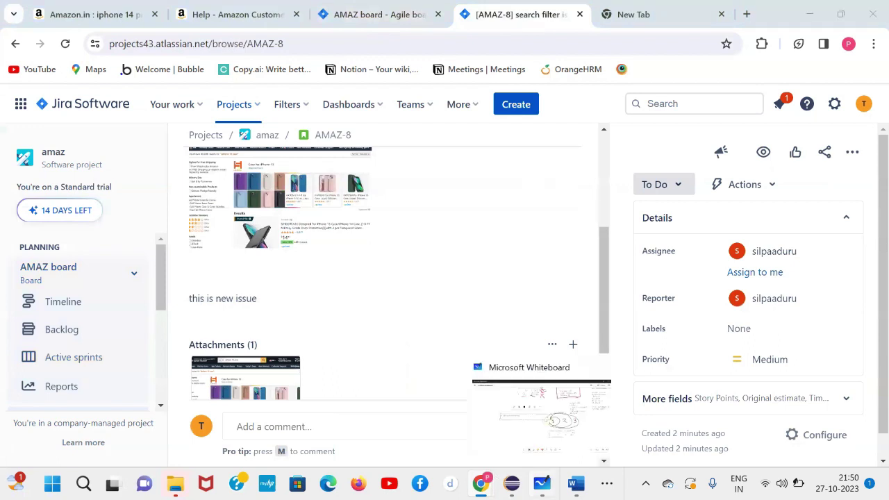
- Switch from the browser to the Issue 1 document in Word
mouse_move(481, 484)
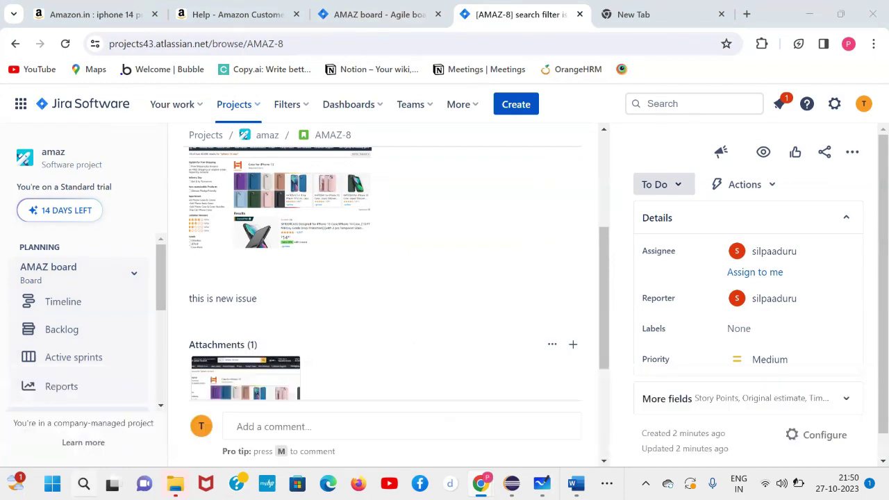
left_click(83, 484)
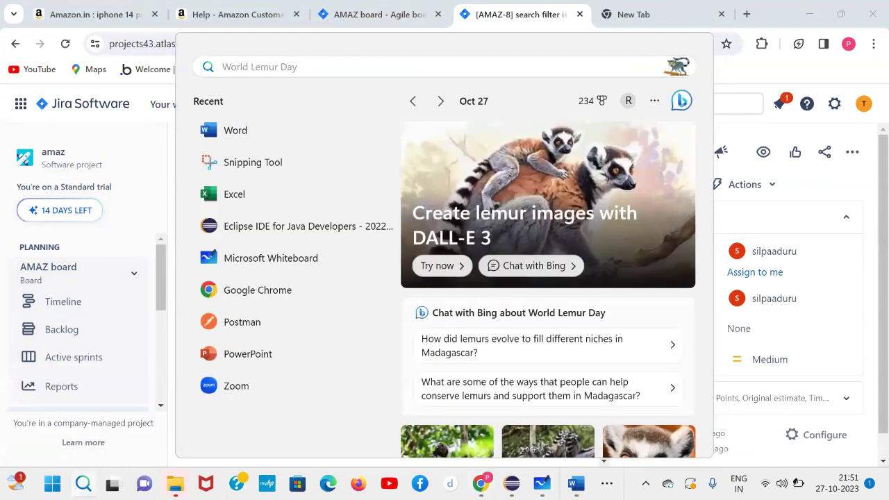
key("alt+Tab")
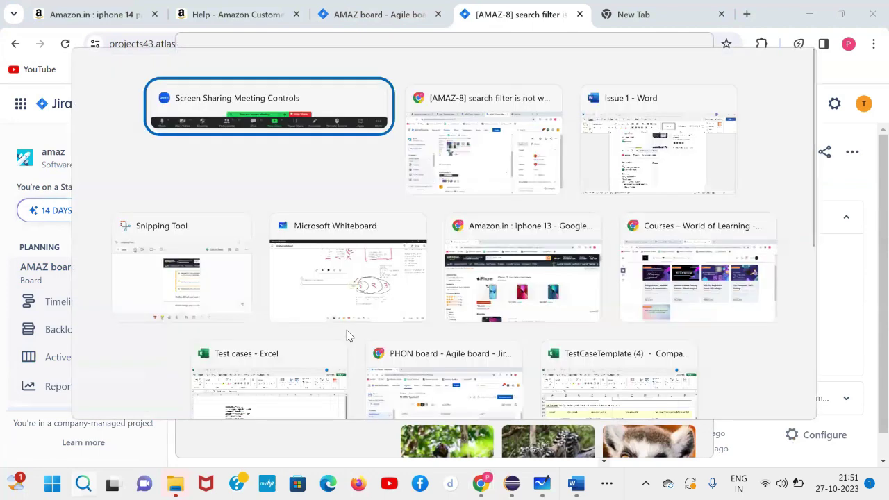
key("alt+Tab")
key("alt+Tab")
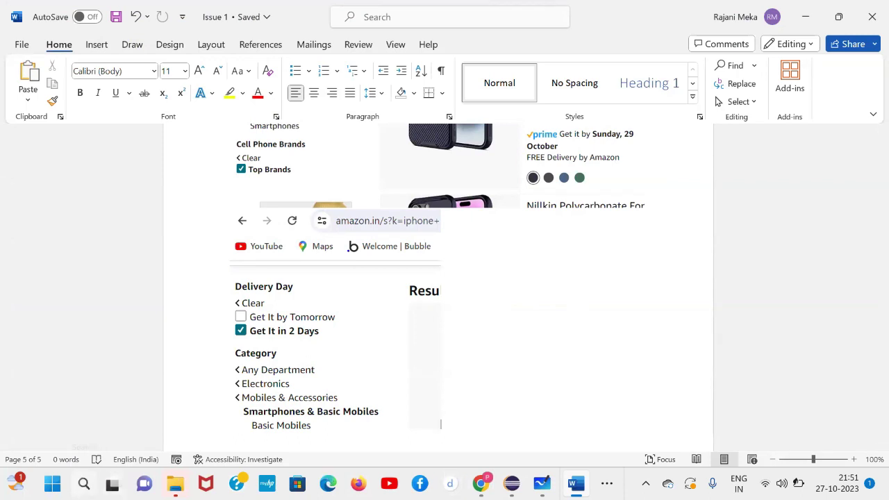
- Switch to Excel, create a new blank workbook and paste the copied e-mail address into cell A1
left_click(84, 483)
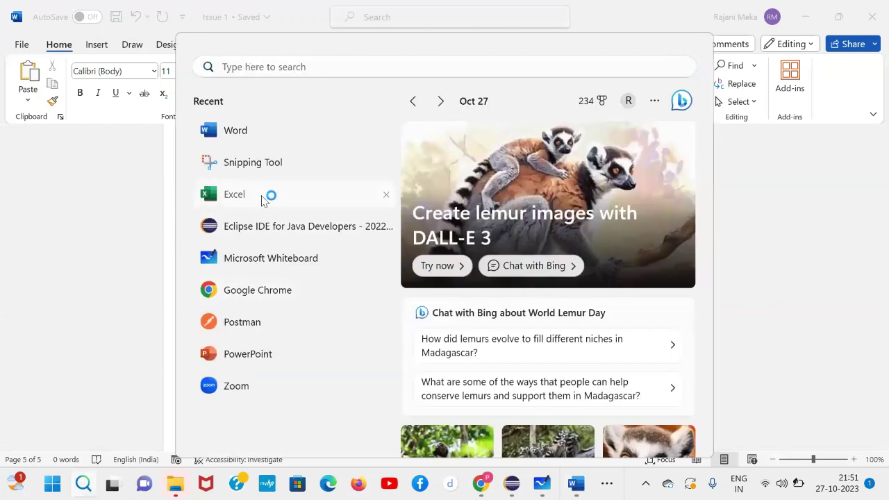
left_click(265, 197)
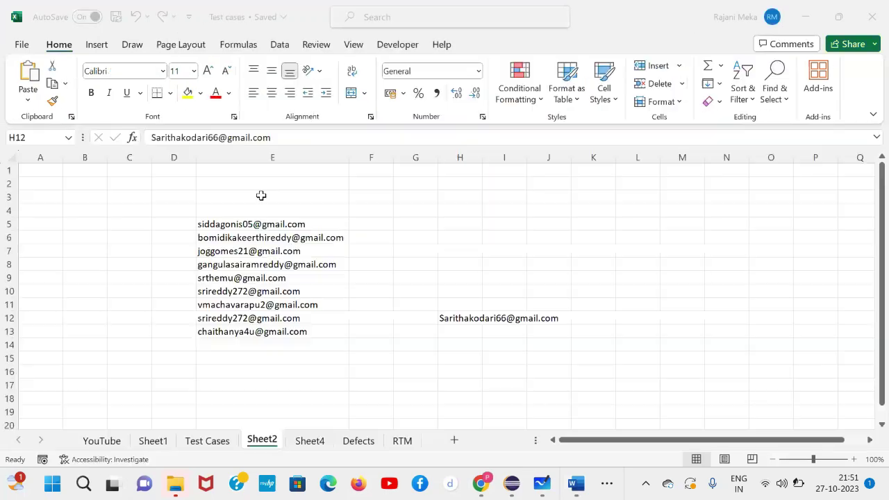
left_click(401, 300)
key("ctrl+n")
key("ctrl+v")
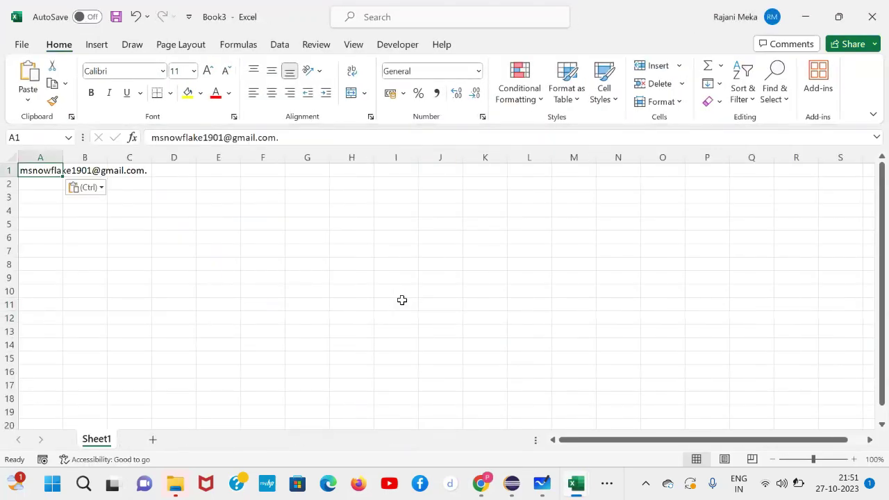
left_click(118, 221)
left_click(202, 310)
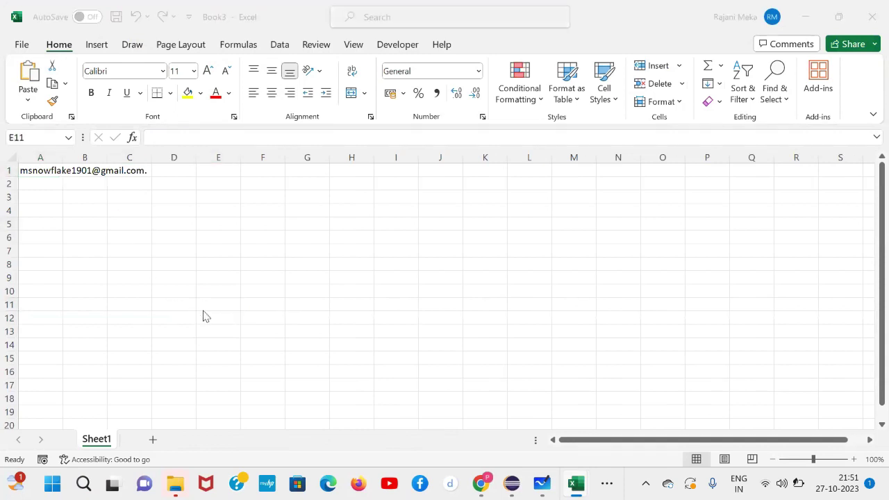
- Switch from the new workbook back to issue AMAZ-8 in Chrome
key("alt+Tab")
key("alt+Tab")
key("alt+Tab")
key("alt+Tab")
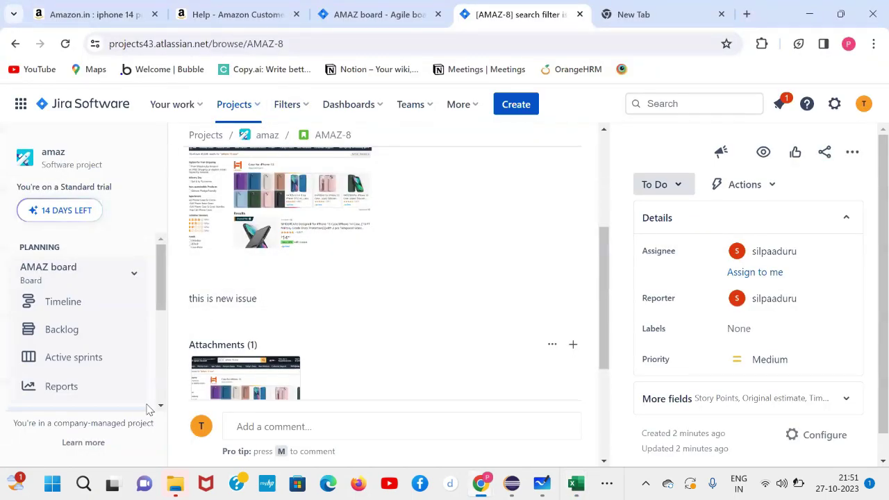
- Switch from issue AMAZ-8 in Chrome to the Microsoft Whiteboard
key("alt+Tab")
key("alt+Tab")
key("alt+Tab")
key("alt+Tab")
key("alt+Tab")
key("alt+Tab")
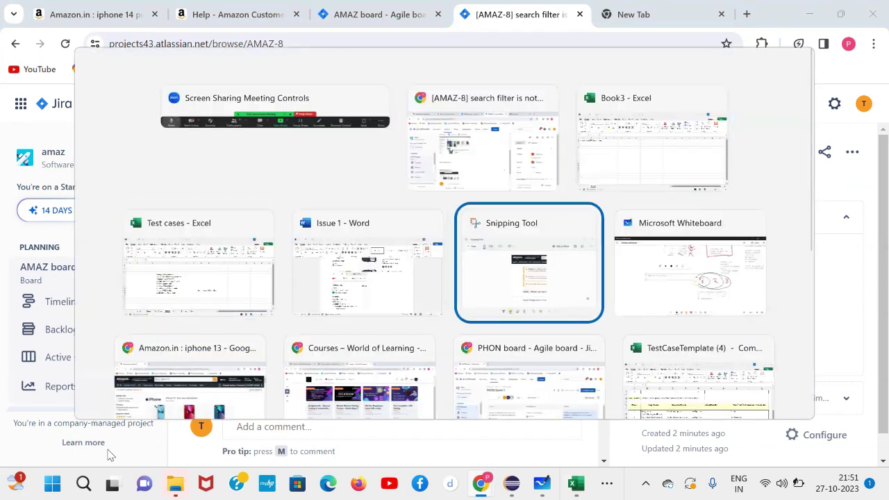
key("alt+Tab")
- Add the line "2. place order not working for credit card option" below the add-to-cart item in the whiteboard's text box
left_click(325, 230)
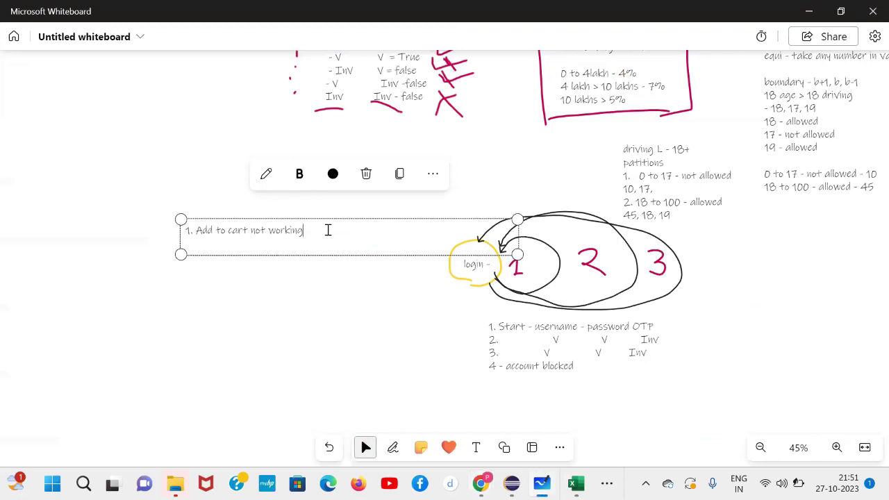
key("Return")
type("2. ")
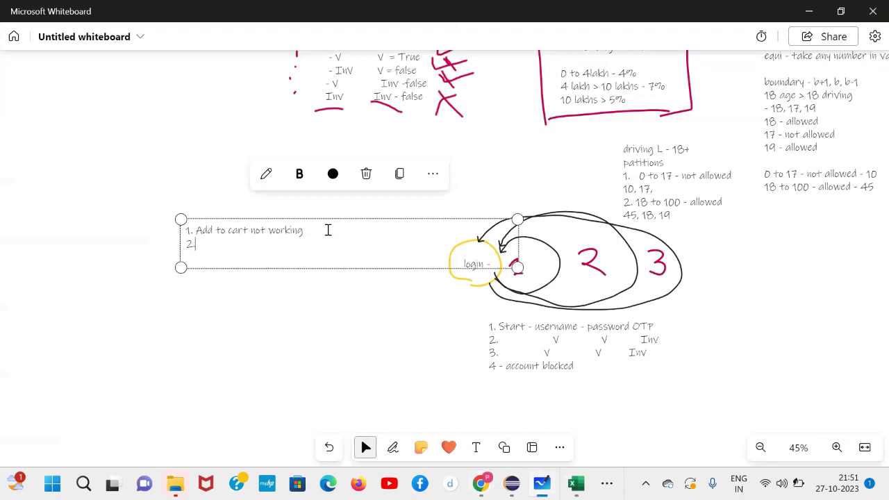
type("place order not working for")
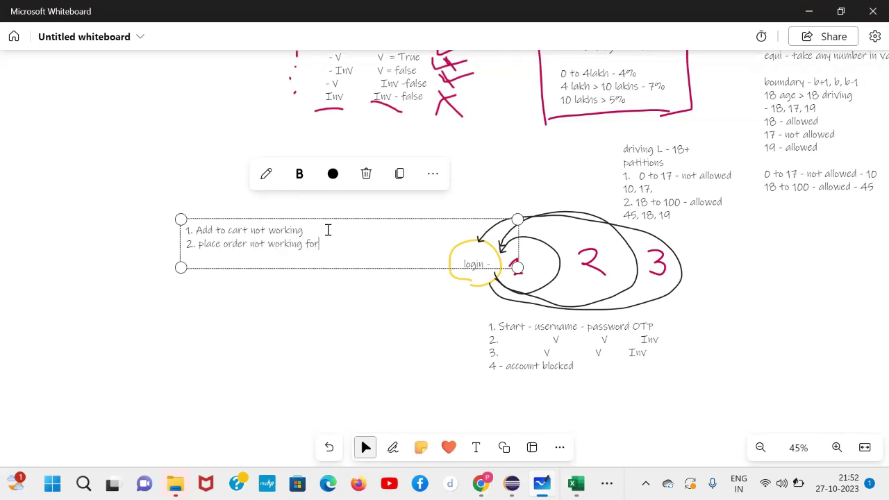
type(" credit card ofption")
- Add the third issue to the whiteboard list, worded "3. Offers displayed are not applied - place order"
key("Return")
type("3. ")
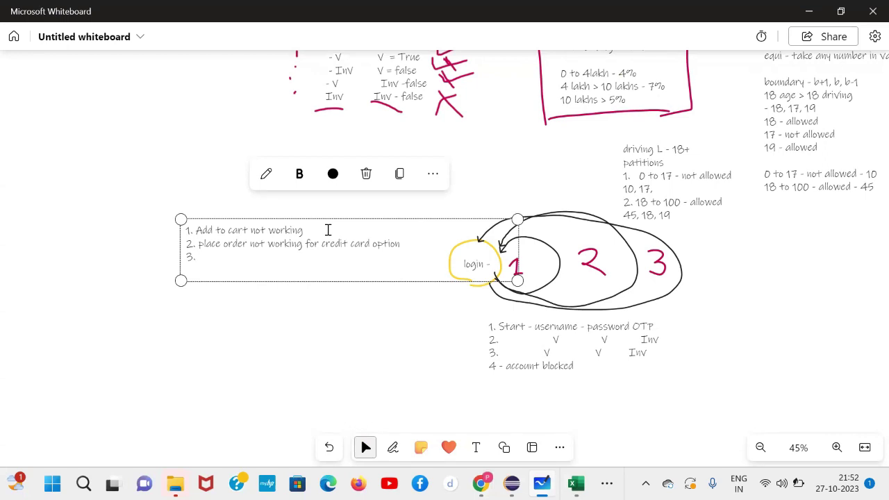
type("Offers displayed are applied aft")
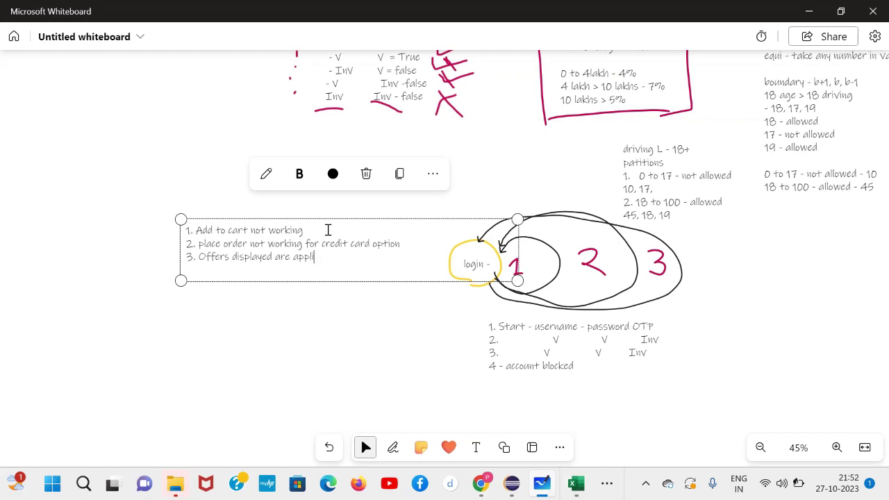
type("er the is")
key("BackSpace")
key("BackSpace")
key("BackSpace")
key("BackSpace")
key("BackSpace")
key("BackSpace")
key("BackSpace")
key("BackSpace")
key("BackSpace")
key("BackSpace")
key("BackSpace")
key("BackSpace")
left_click(289, 257)
type("not")
left_click(386, 258)
type("on")
key("BackSpace")
key("BackSpace")
type("-")
type("place of")
type("der")
- Start item 4 in the whiteboard list and switch to the Amazon iPhone 14 pro results in Chrome
key("Return")
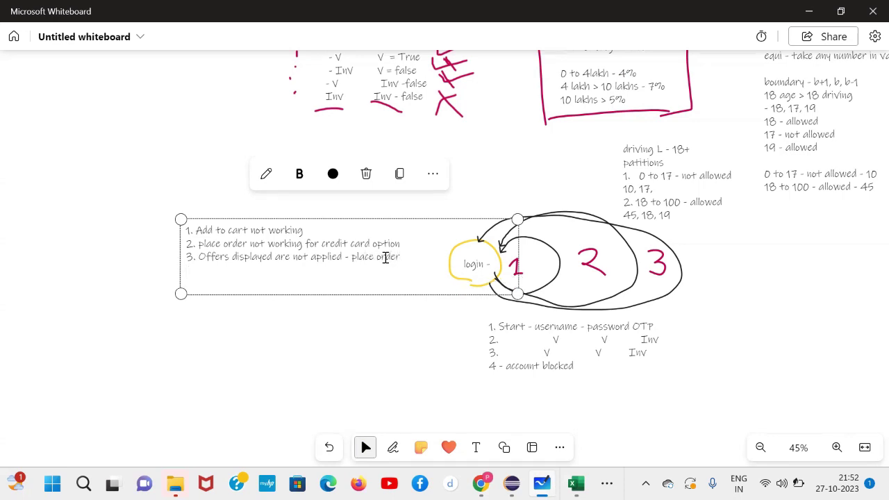
type("4.")
key("alt+Tab")
key("alt+Tab")
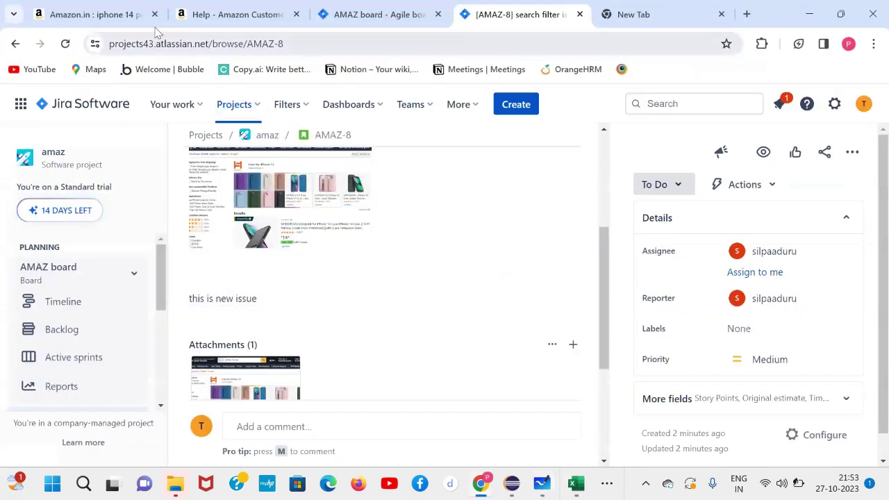
left_click(145, 20)
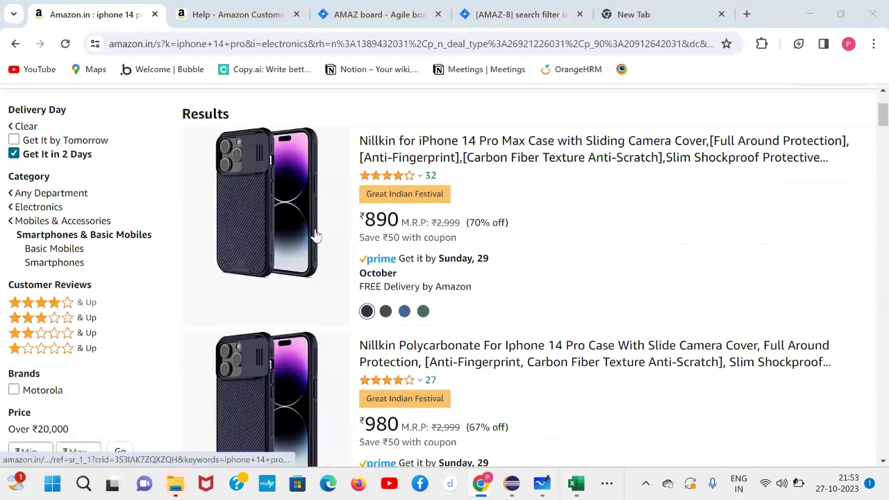
- Return to the whiteboard and complete item 4 as "Amazon Prime feature - Login not working"
key("alt+Tab")
type("Amaz")
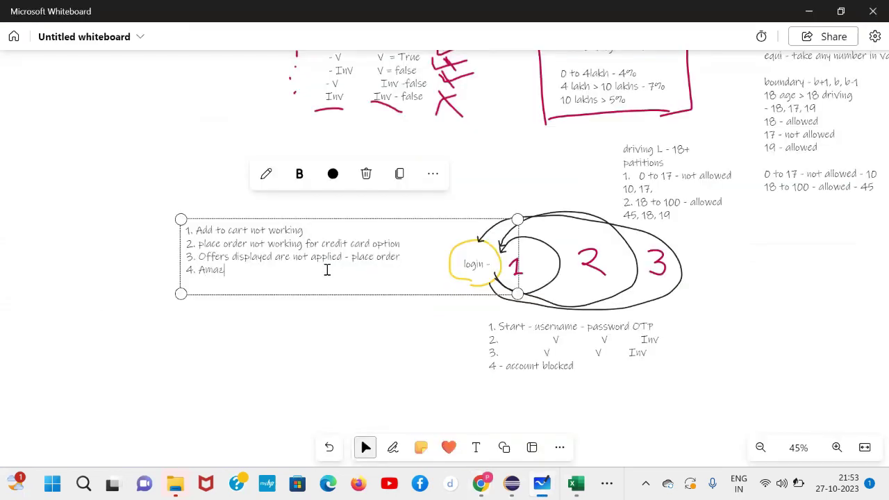
type("on Prime fr")
key("BackSpace")
type("eature is not wokring")
key("BackSpace")
key("BackSpace")
key("BackSpace")
key("BackSpace")
key("BackSpace")
type("rking")
key("BackSpace")
key("BackSpace")
key("BackSpace")
key("BackSpace")
key("BackSpace")
key("BackSpace")
key("BackSpace")
key("BackSpace")
key("BackSpace")
key("BackSpace")
key("BackSpace")
key("BackSpace")
key("BackSpace")
type("- Login not wodk")
key("BackSpace")
key("BackSpace")
type("rking")
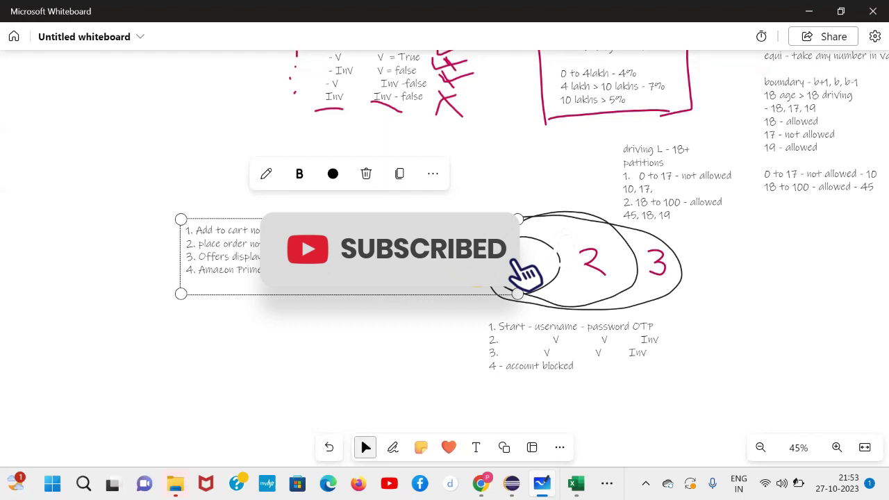
- Add "5. customer service page doesnt have details" to the whiteboard list, dismissing the low-battery notice
key("Return")
type("5. customer se")
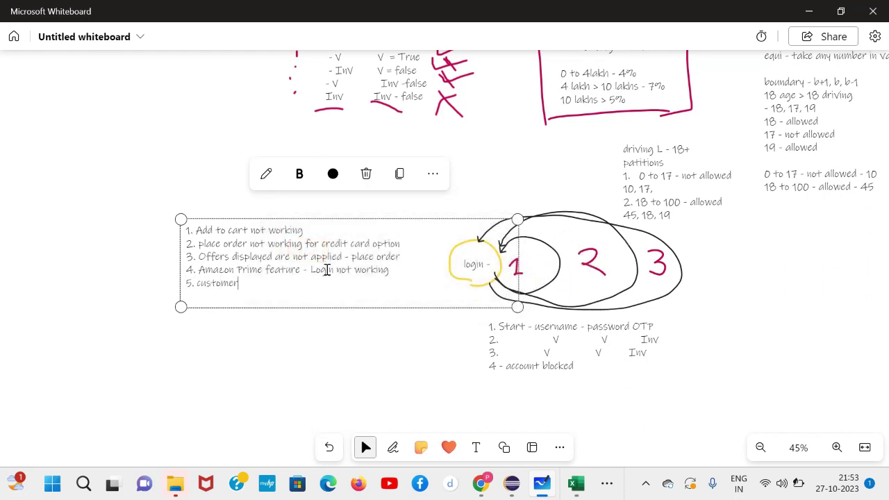
type("rvice page")
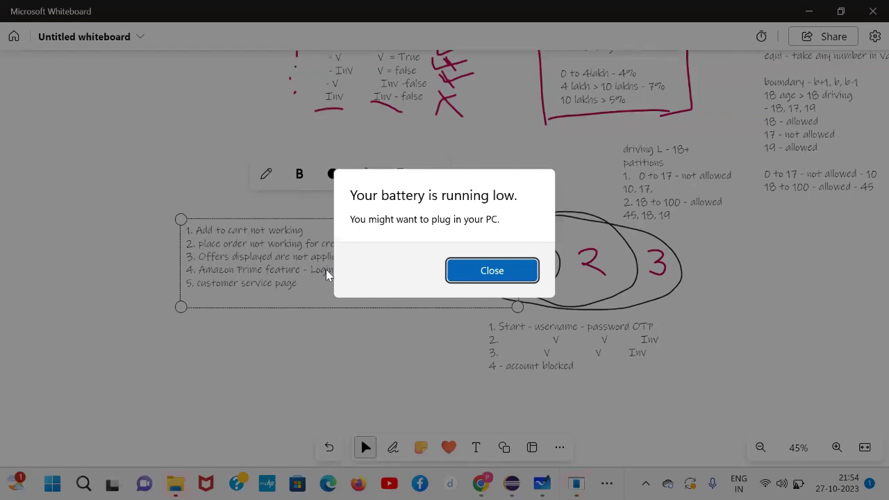
left_click(482, 271)
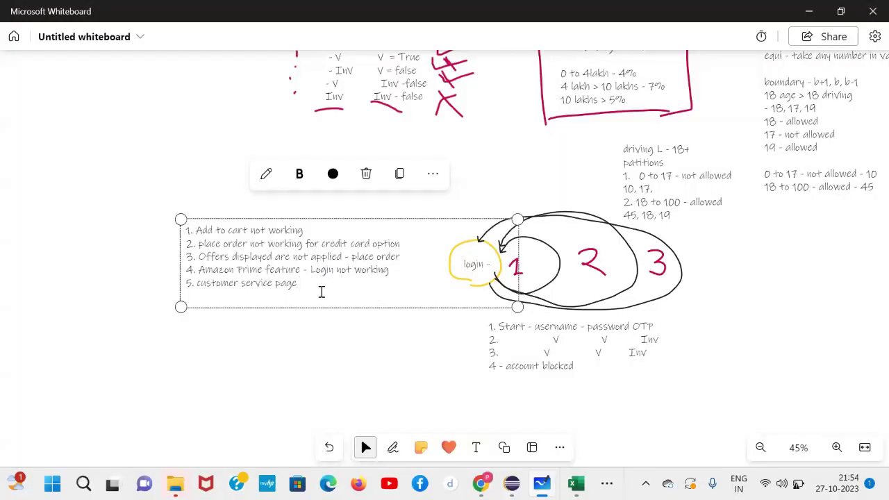
type("doesnt have details")
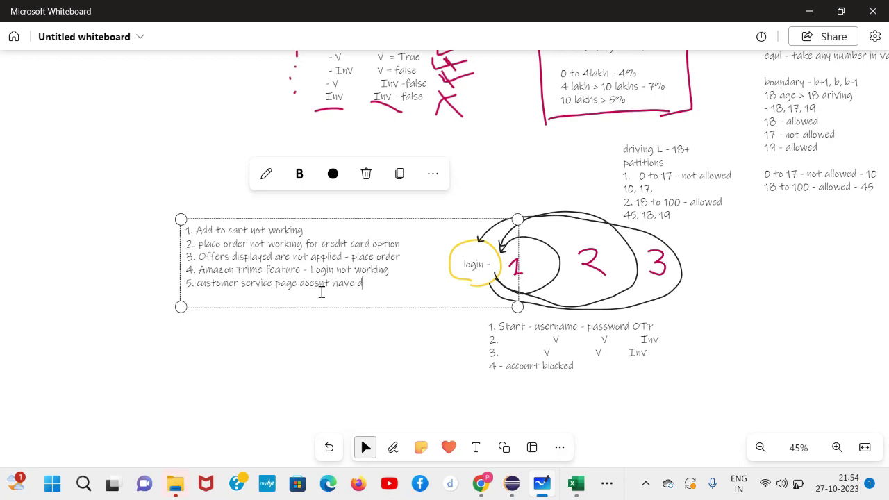
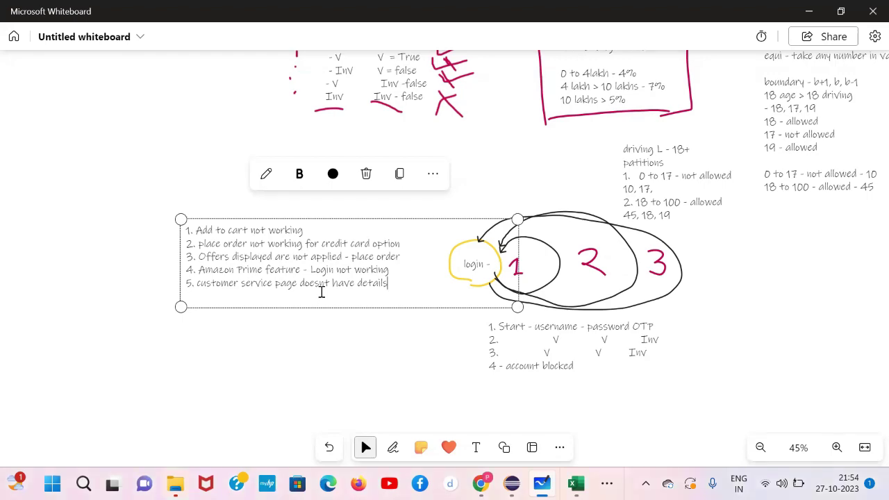
- Switch from the whiteboard to Chrome and bring up issue AMAZ-8 in Jira
key("alt+Tab")
key("alt+Tab")
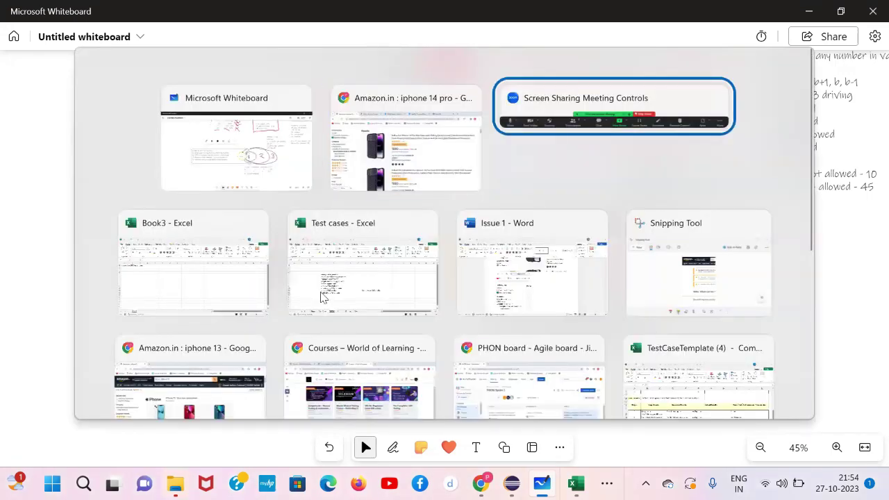
key("alt+Tab")
key("alt+Tab")
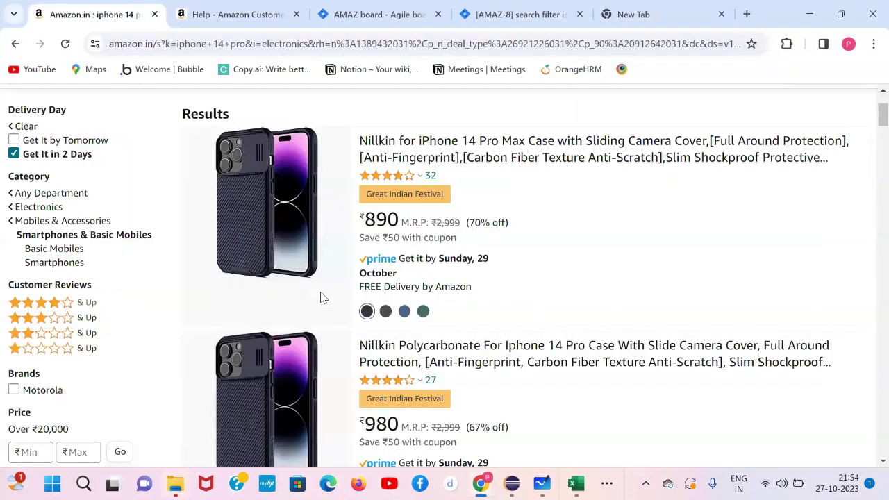
left_click(368, 20)
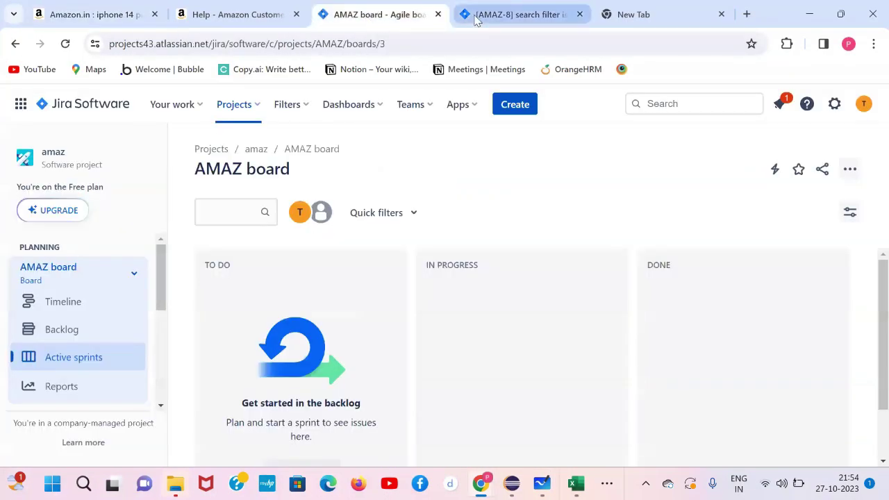
left_click(500, 14)
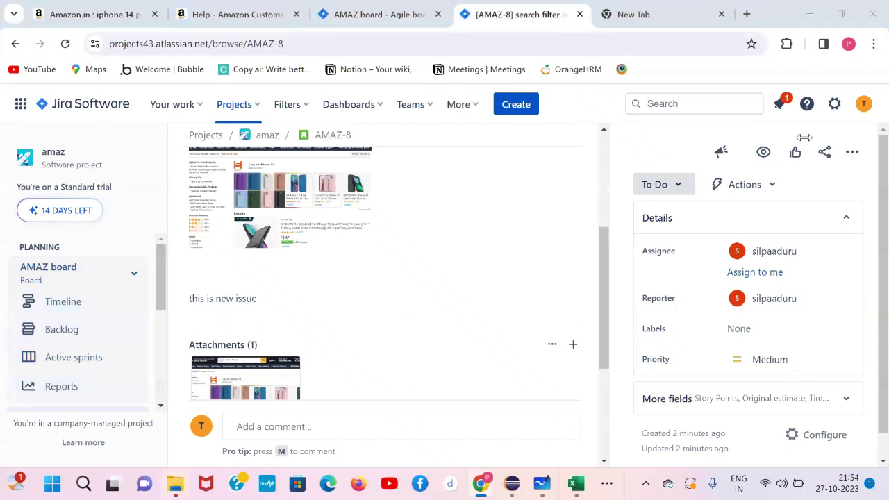
- Set the AMAZ-8 status to In Progress and reassign the issue to another team member
left_click(674, 185)
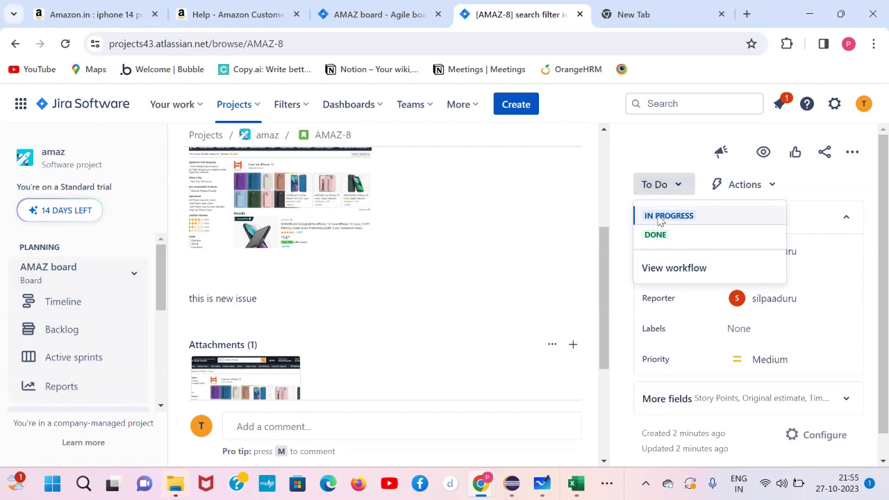
left_click(660, 217)
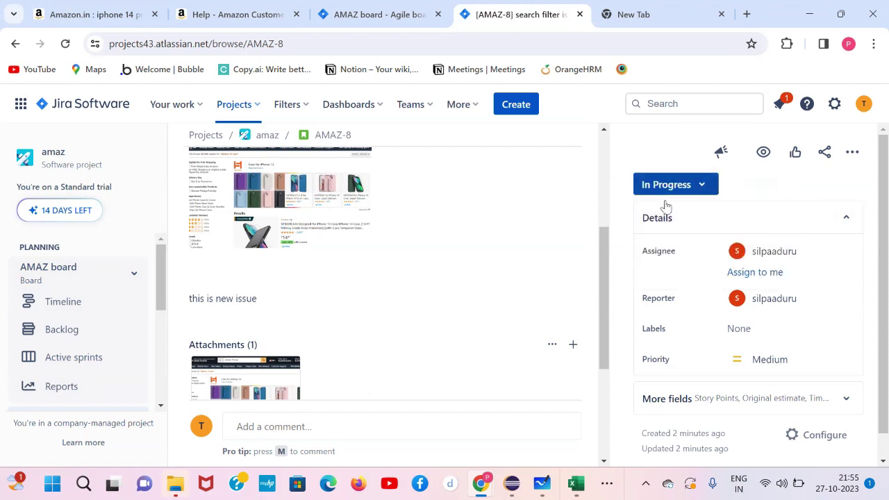
left_click(771, 253)
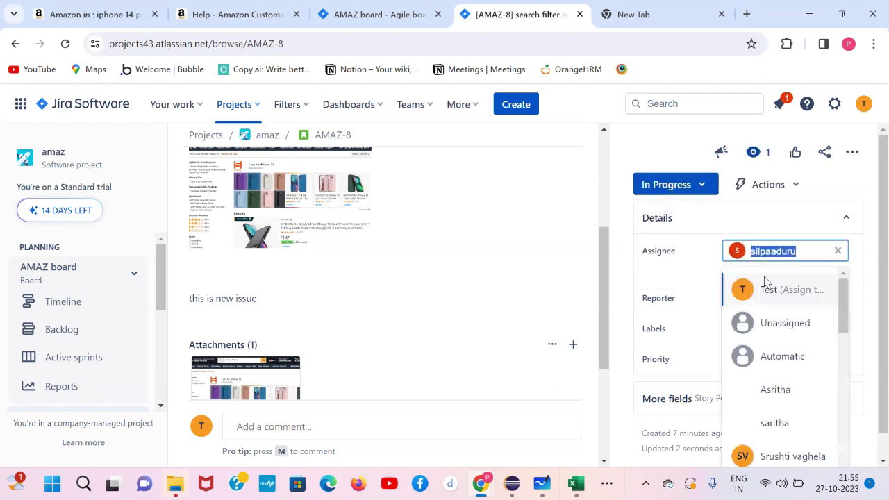
left_click(776, 421)
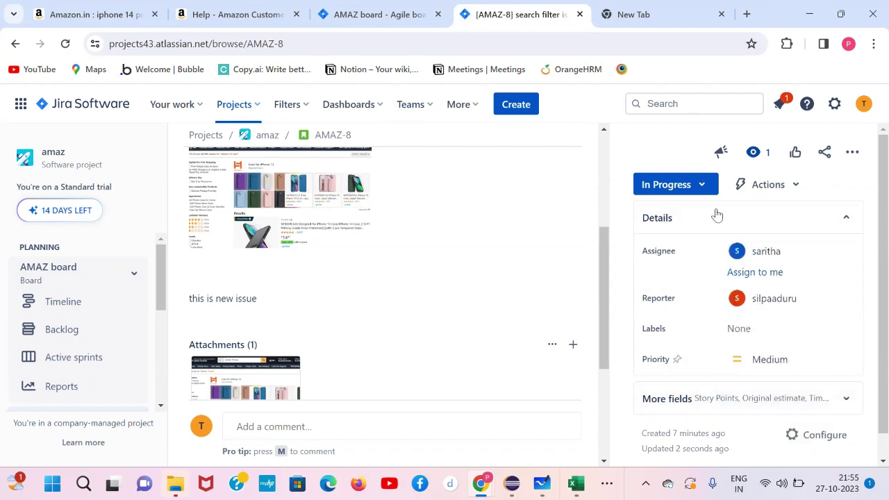
- Set the AMAZ-8 status to Done and assign the issue to a different team member
left_click(684, 192)
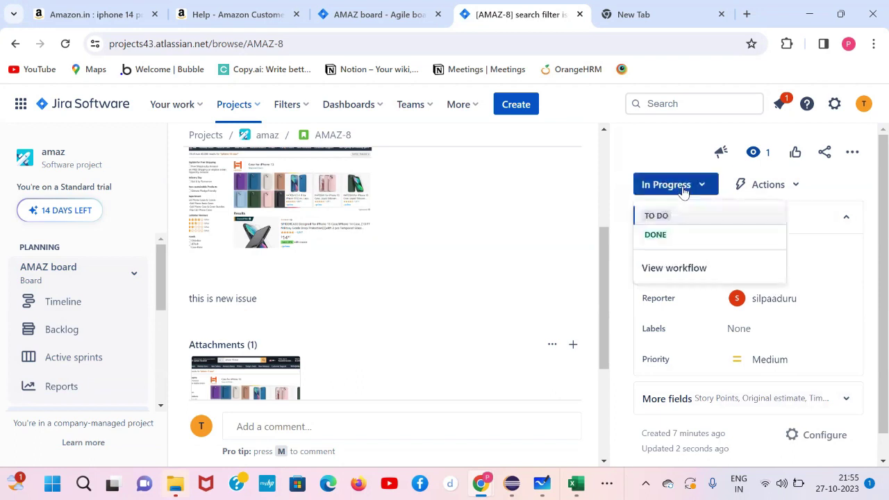
left_click(670, 243)
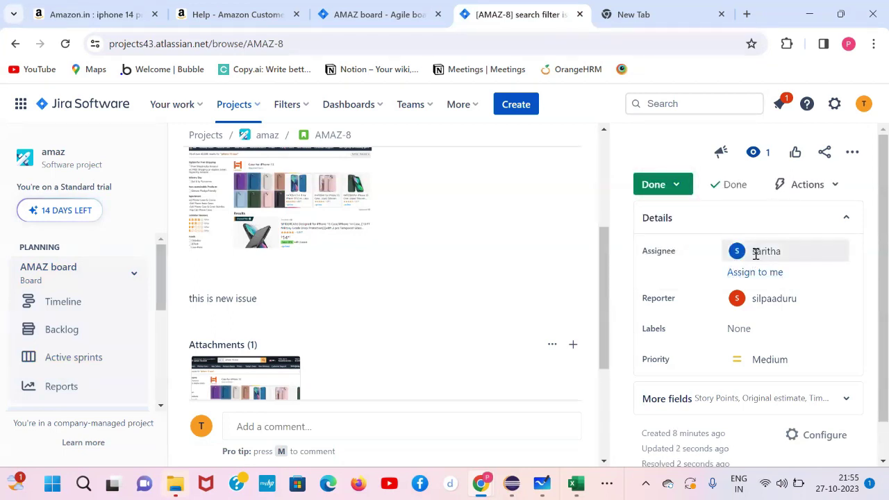
left_click(761, 252)
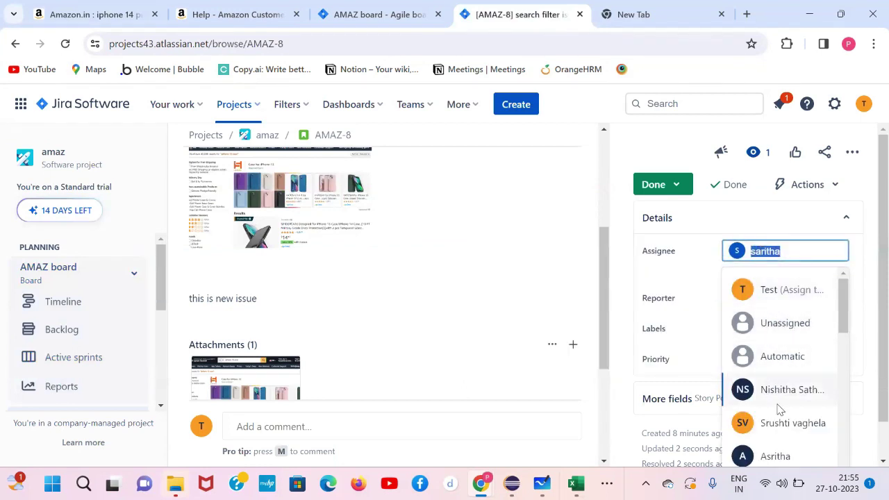
scroll(780, 410, "down", 1)
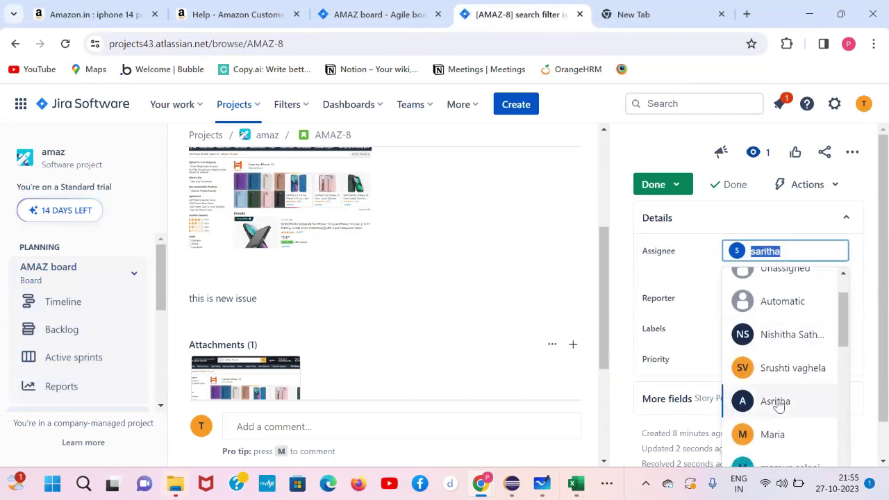
left_click(786, 371)
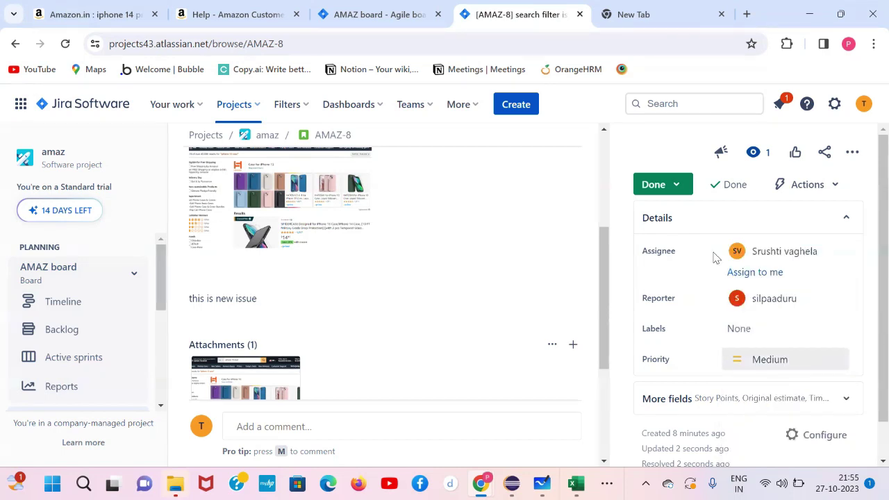
- Reopen AMAZ-8 by setting its status to To Do, and check the assignee's profile card
left_click(675, 185)
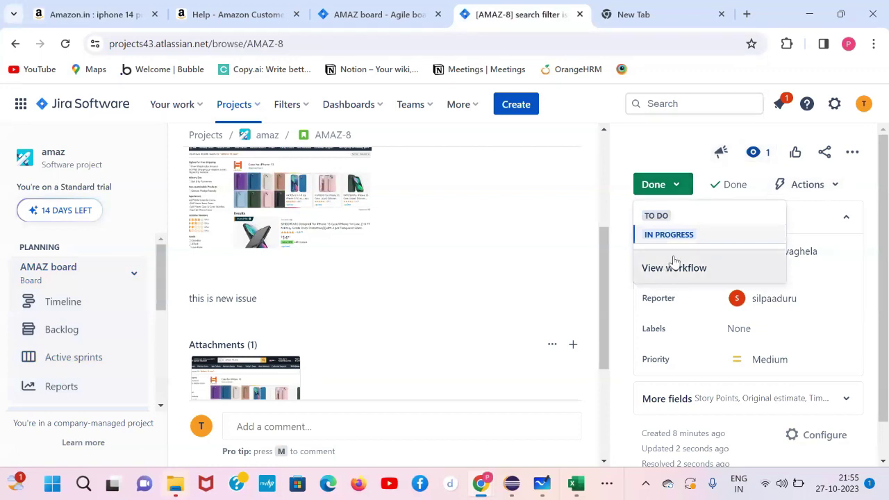
left_click(672, 219)
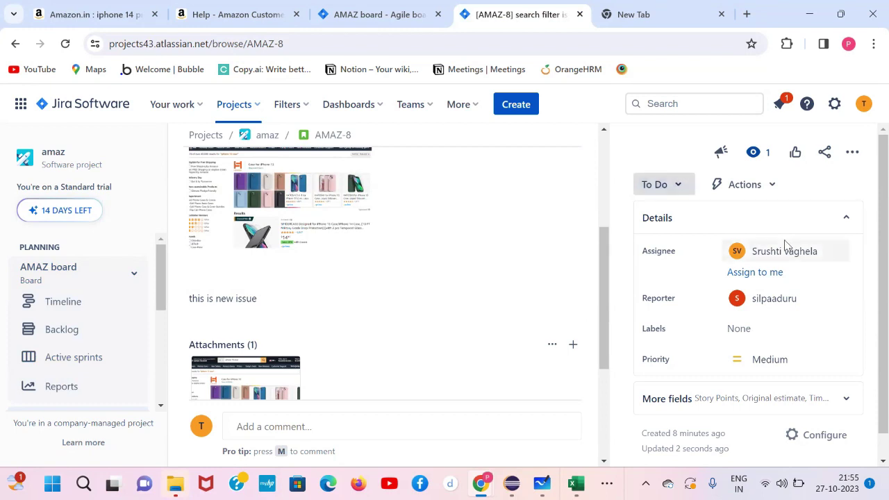
mouse_move(754, 251)
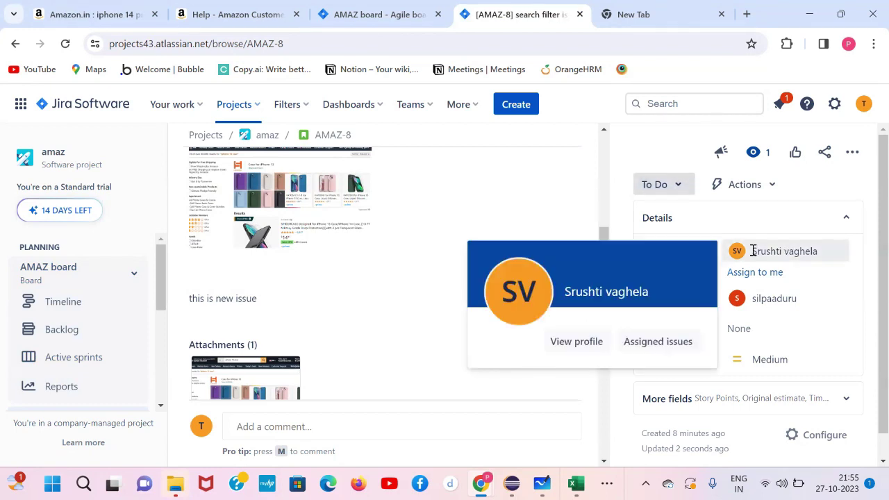
- Set the AMAZ-8 status to Done, and select the issue's web address
left_click(661, 187)
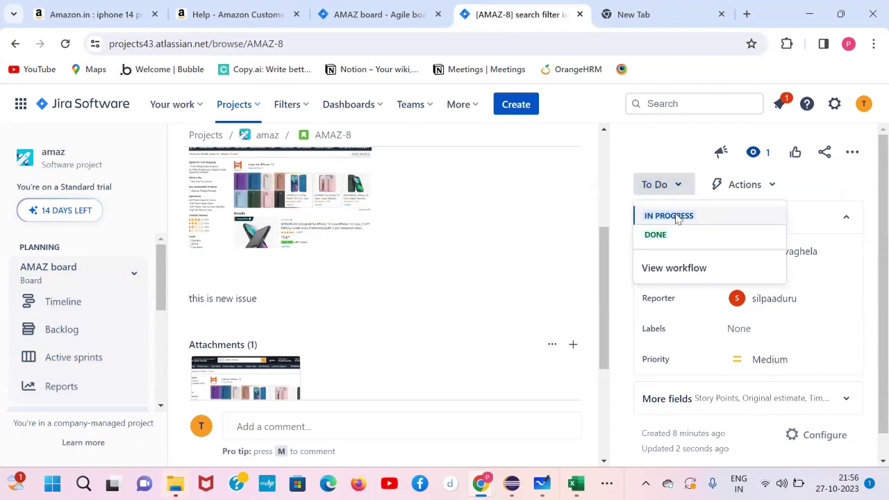
left_click(655, 235)
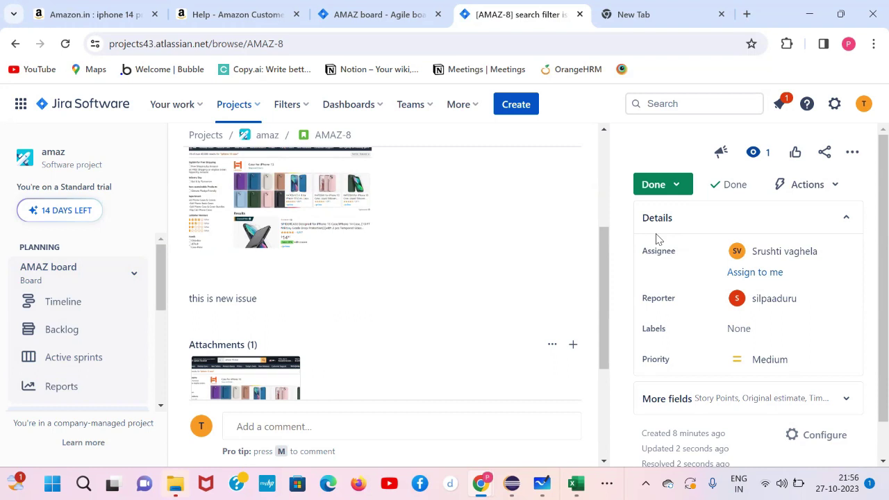
left_click(657, 184)
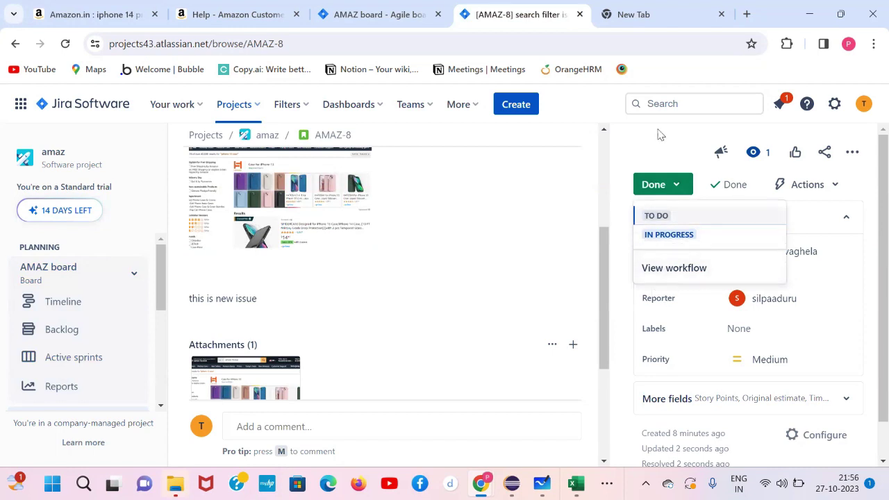
left_click(128, 44)
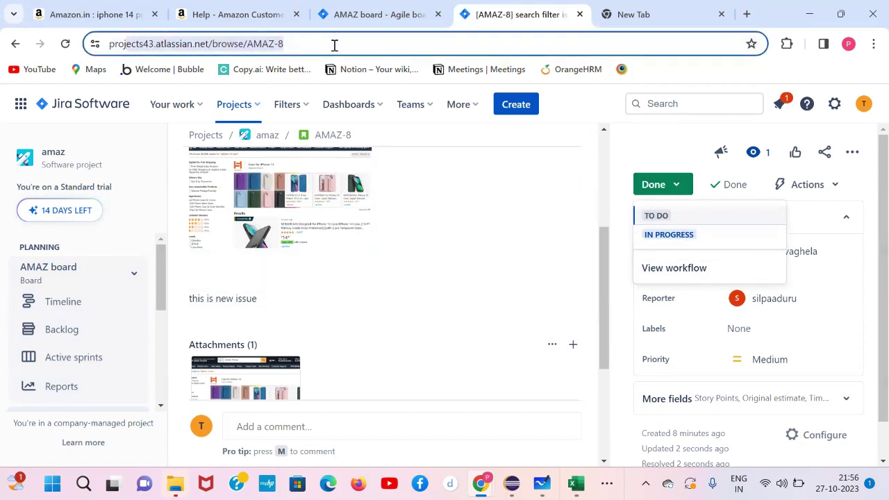
left_click(327, 44)
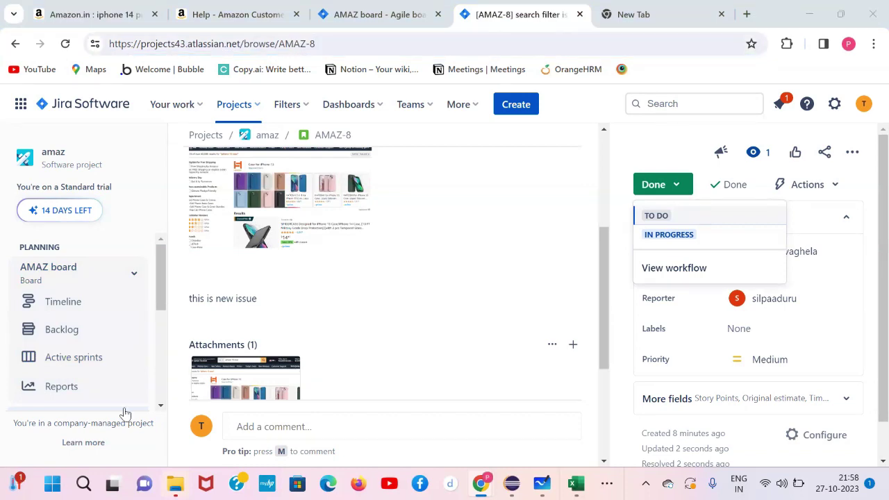
key("alt+Tab")
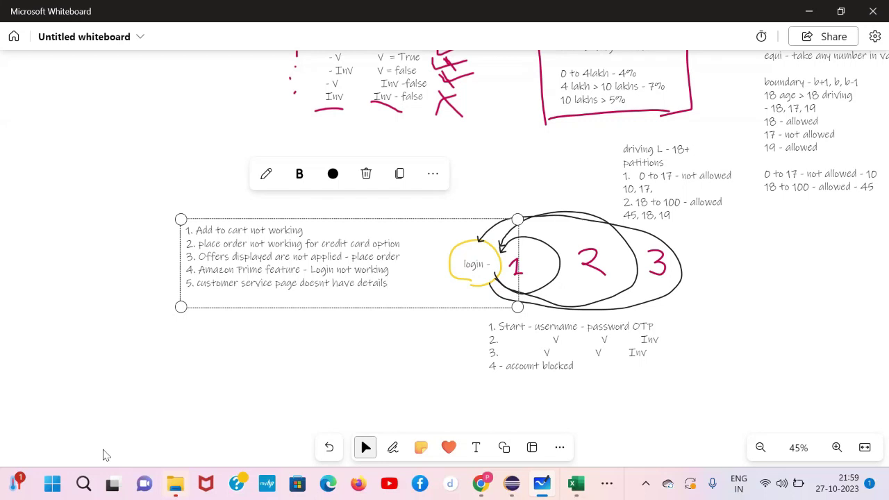
key("alt+Tab")
key("alt+Tab")
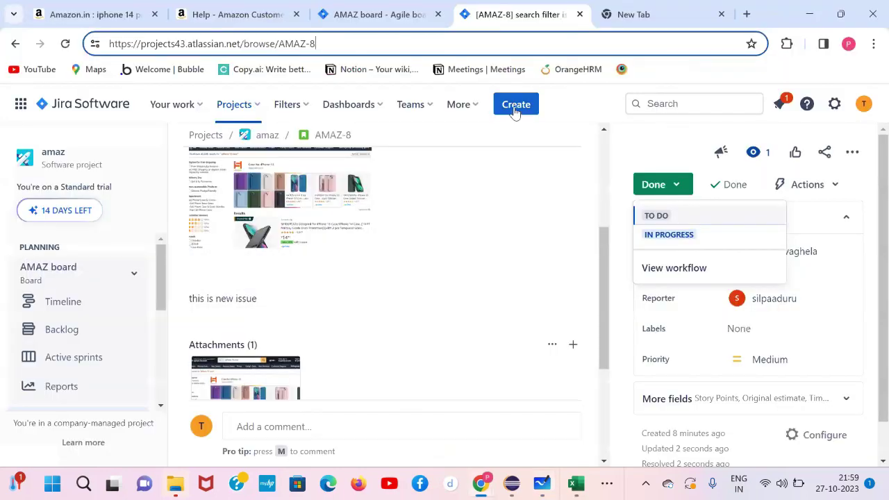
- Start creating a new issue in the amaz project and set its issue type to Story
left_click(515, 108)
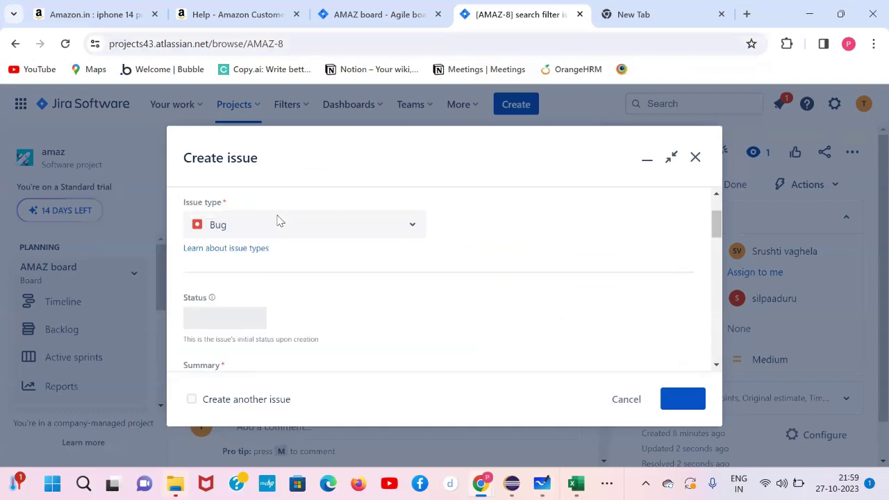
left_click(256, 304)
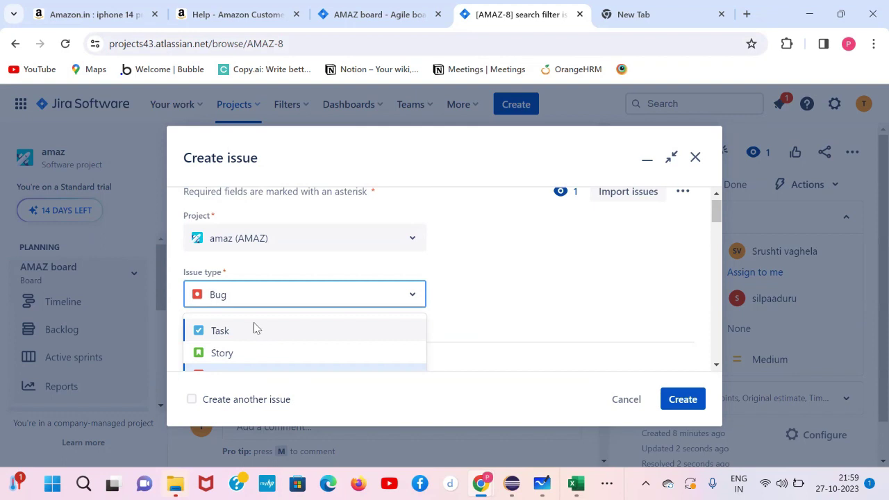
left_click_drag(179, 273, 235, 280)
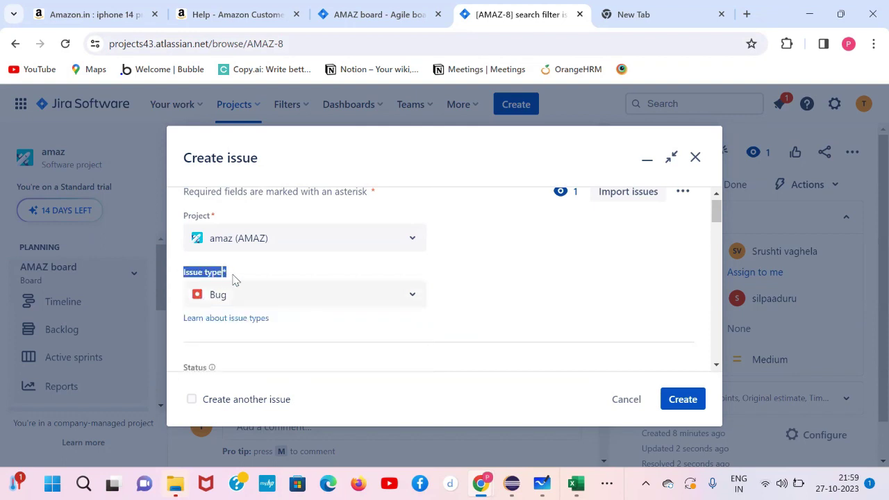
left_click(239, 297)
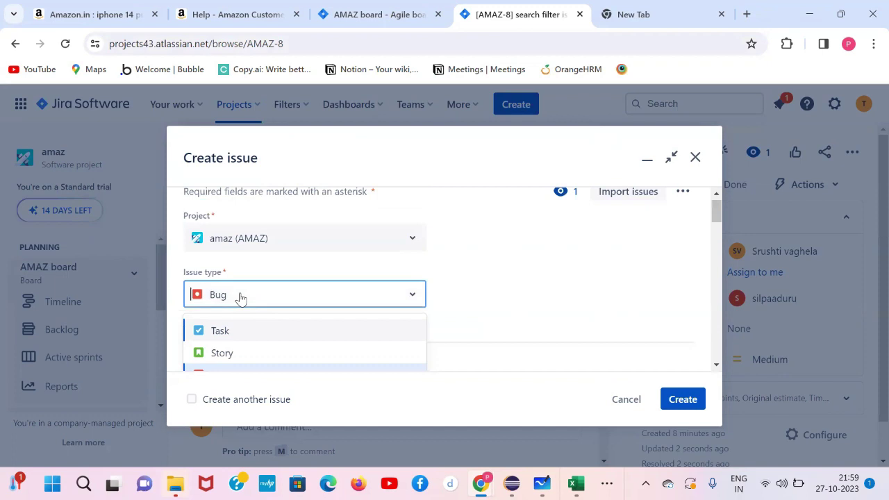
left_click(236, 354)
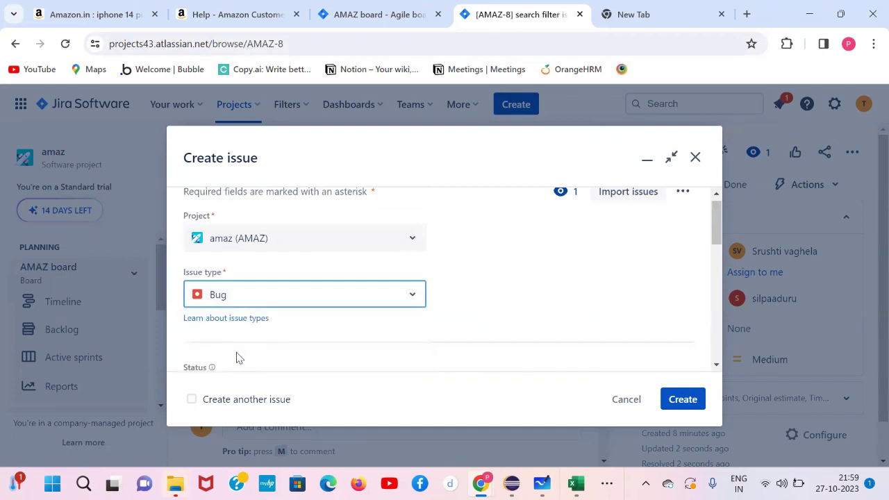
- Enter "Login logout" as the story's summary and create the issue with the remaining fields left at their defaults
scroll(431, 325, "down", 1)
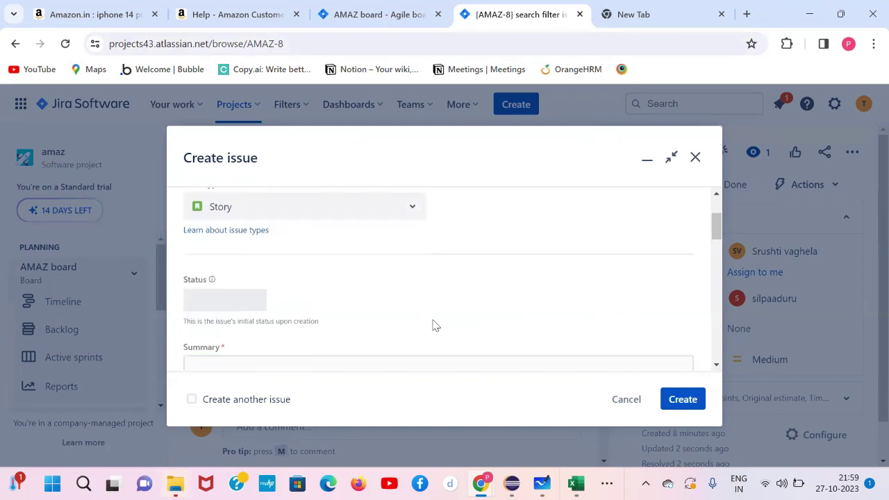
left_click(359, 357)
type("Login ")
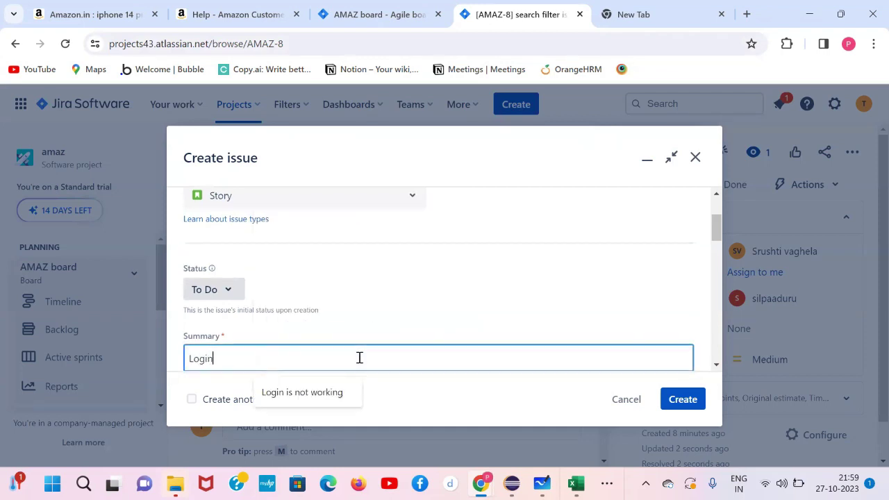
type("logout")
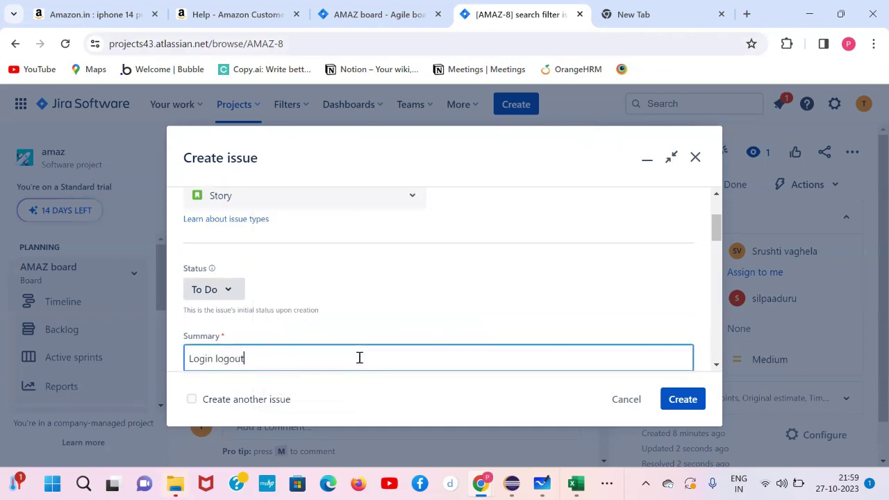
scroll(359, 357, "down", 1)
scroll(359, 357, "down", 1)
scroll(359, 362, "down", 2)
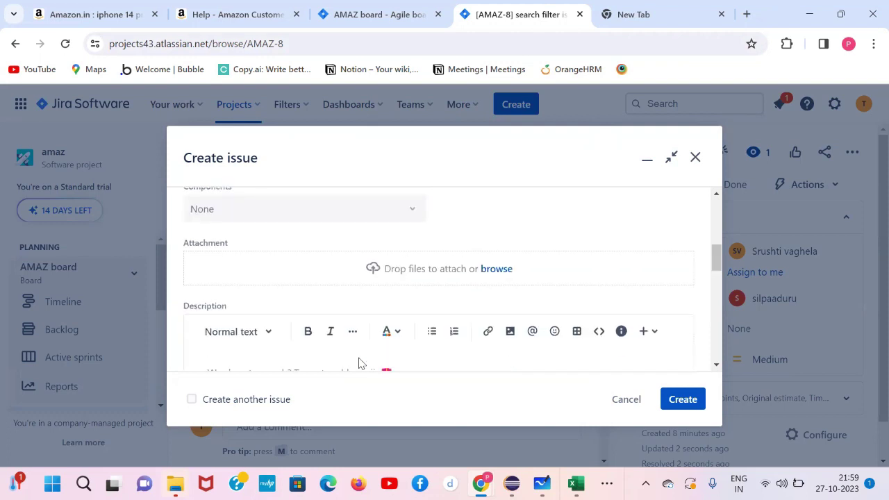
scroll(350, 323, "down", 2)
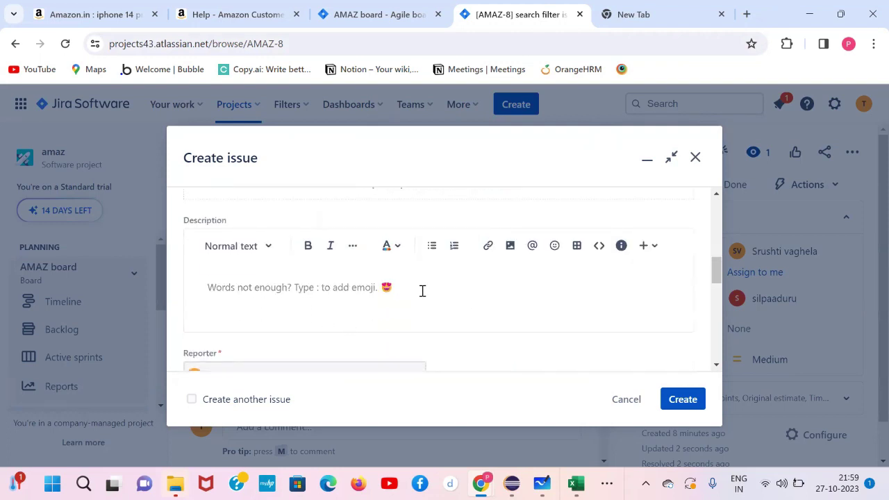
scroll(422, 295, "down", 3)
scroll(421, 297, "down", 5)
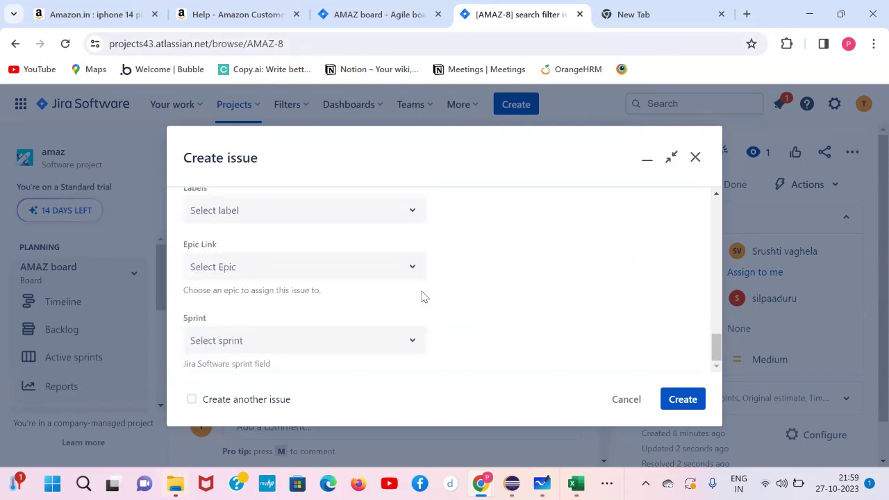
scroll(642, 337, "up", 12)
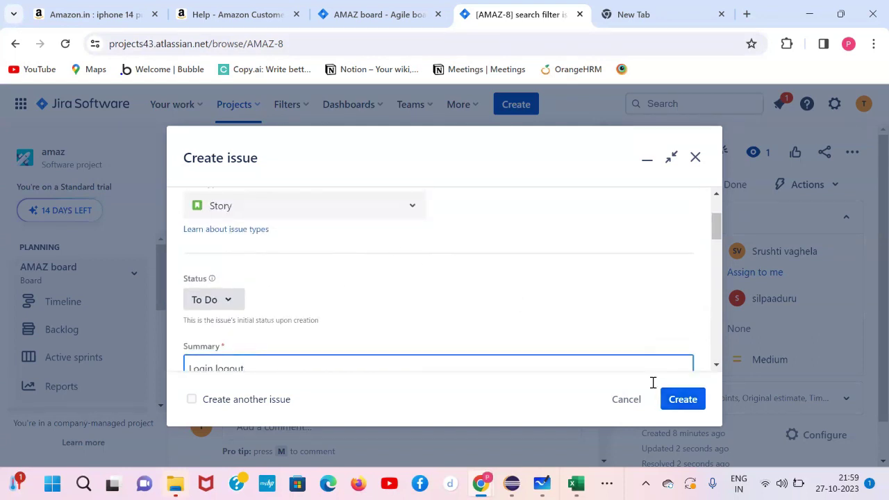
left_click(689, 410)
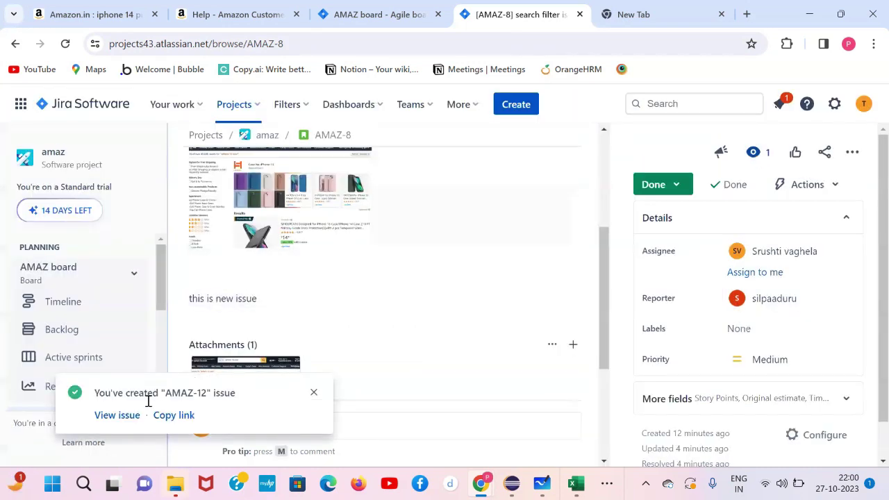
- View the newly created "Login logout" issue and assign it to another team member
left_click(136, 415)
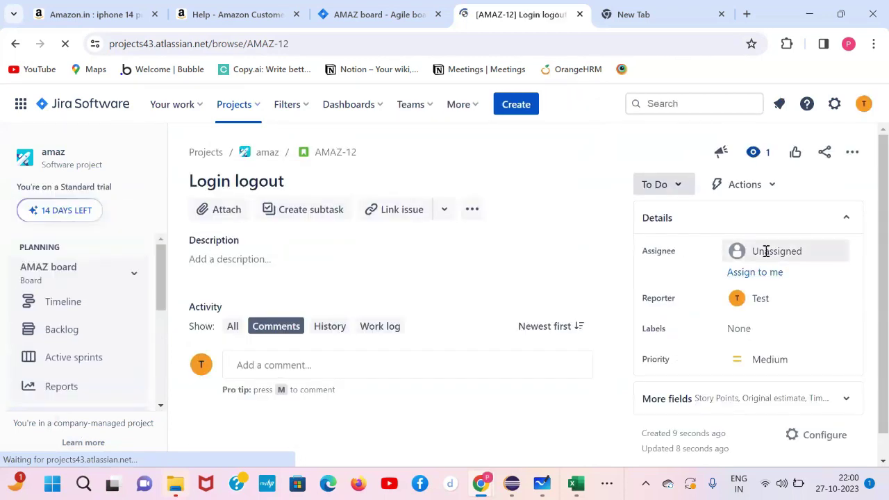
left_click(767, 253)
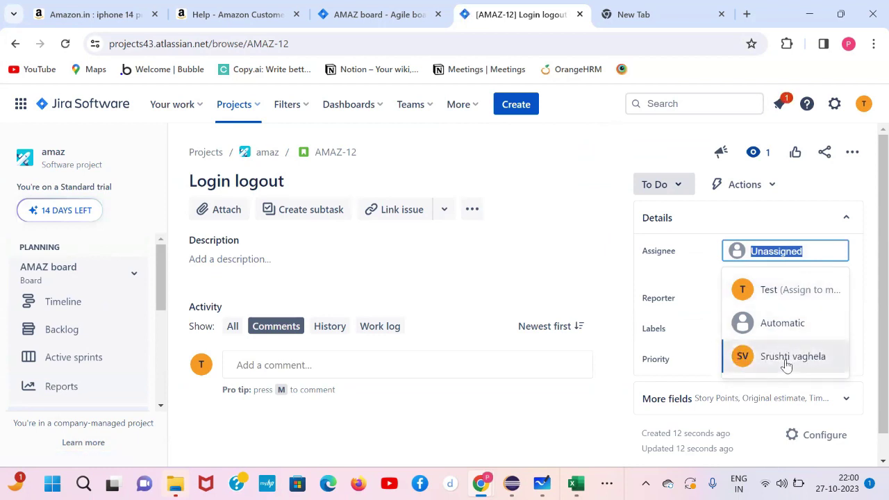
left_click(786, 358)
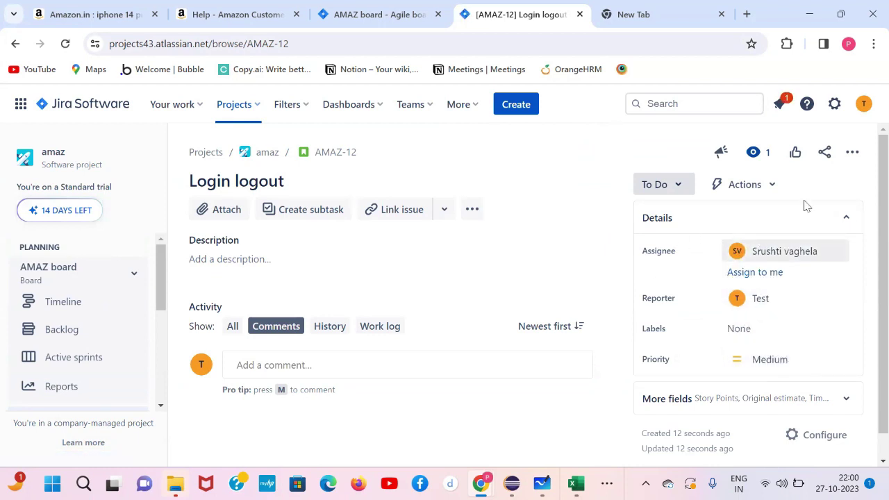
- Reassign the "Login logout" issue to the Test account and back to the other team member
left_click(802, 252)
left_click(799, 290)
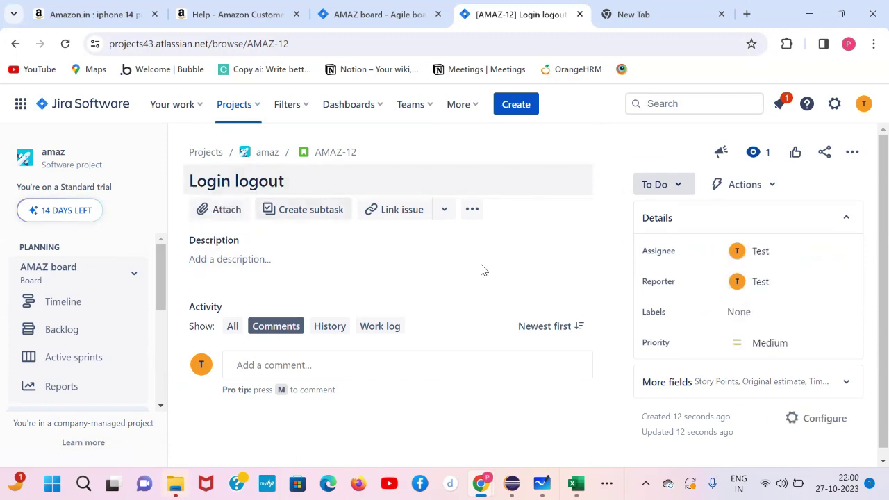
left_click(759, 254)
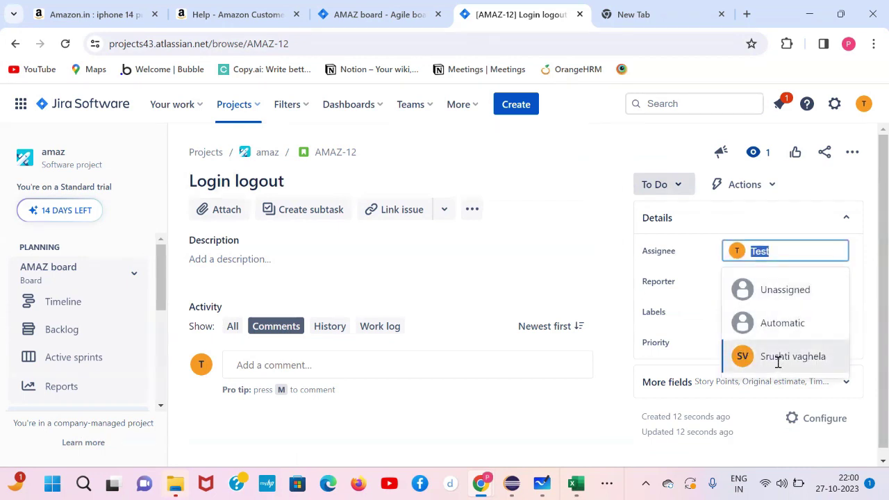
left_click(778, 358)
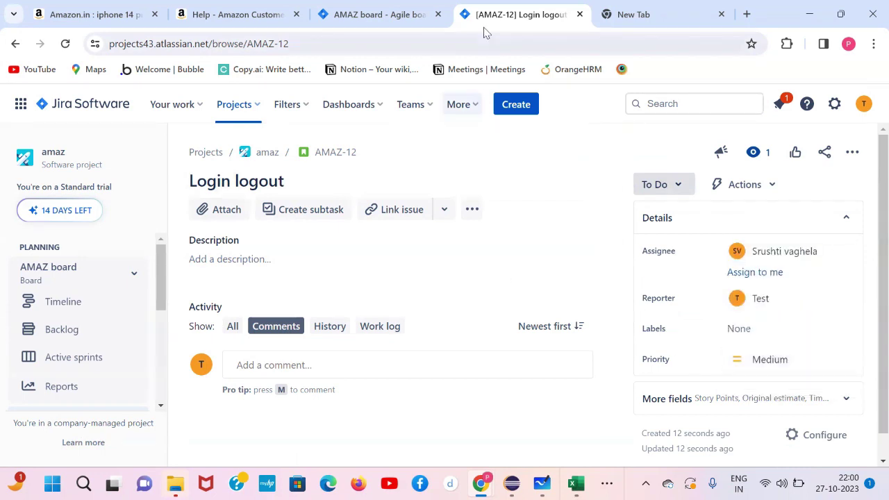
- Check the active sprint columns on the AMAZ board and return to the "Login logout" issue
left_click(396, 19)
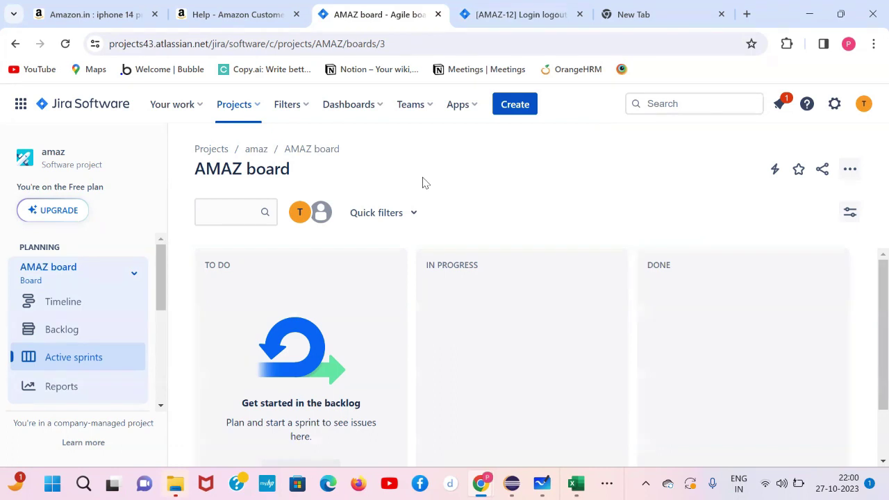
left_click(532, 15)
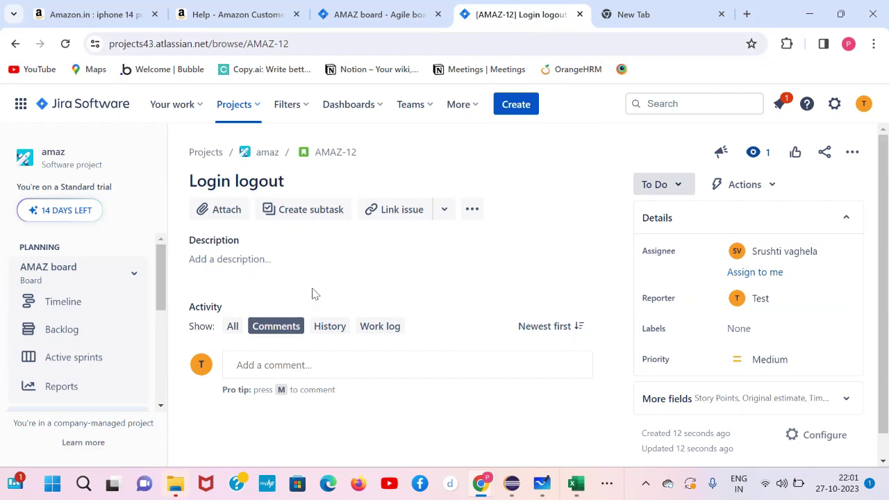
left_click(227, 209)
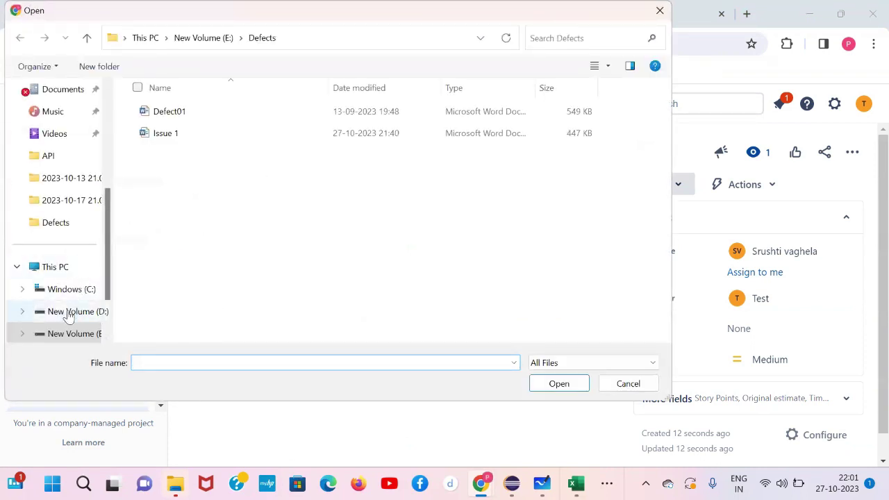
left_click(68, 313)
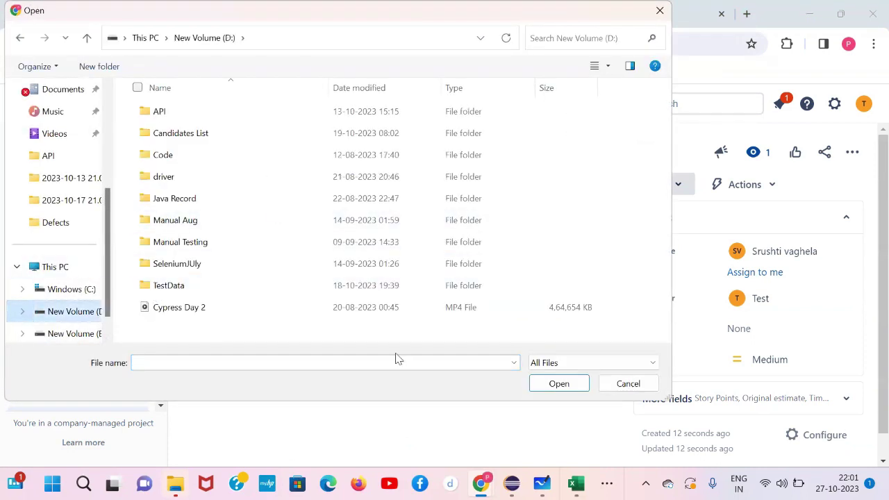
left_click(577, 485)
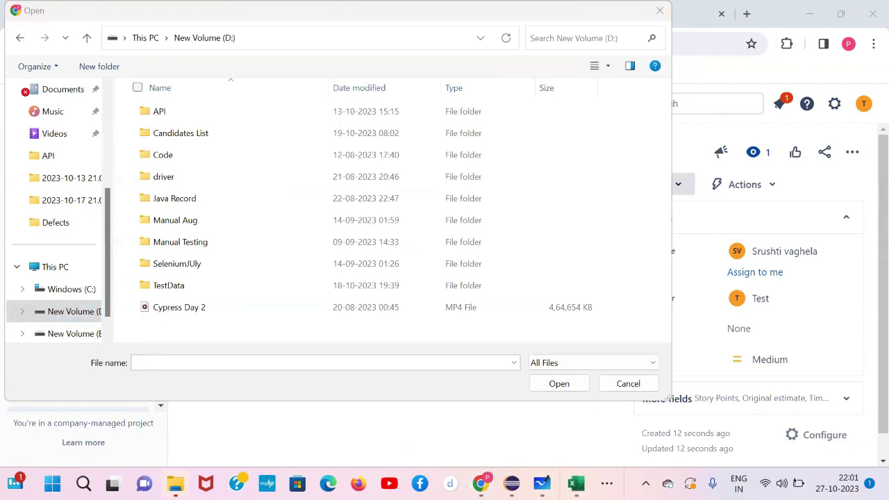
left_click(659, 10)
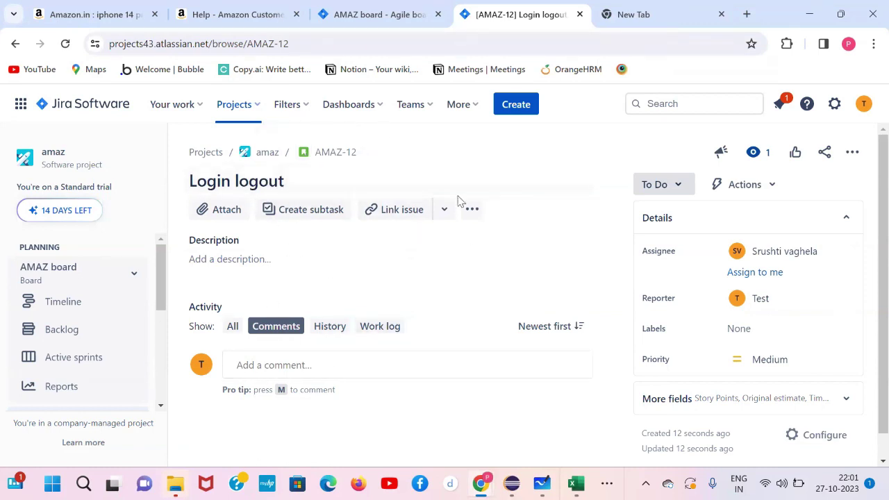
left_click(399, 15)
left_click(518, 17)
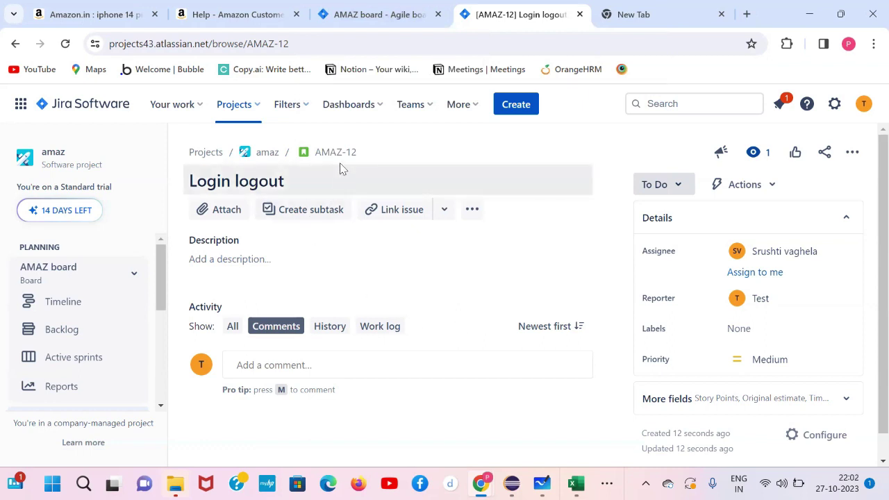
left_click(515, 107)
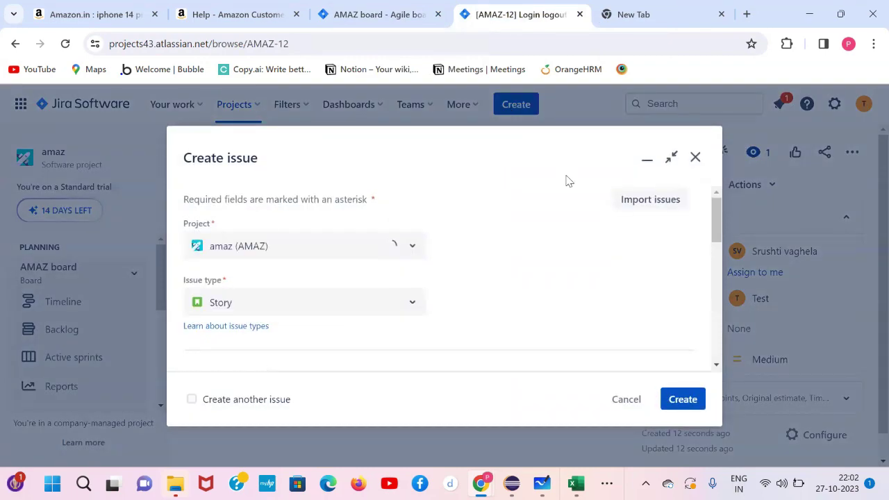
left_click(695, 158)
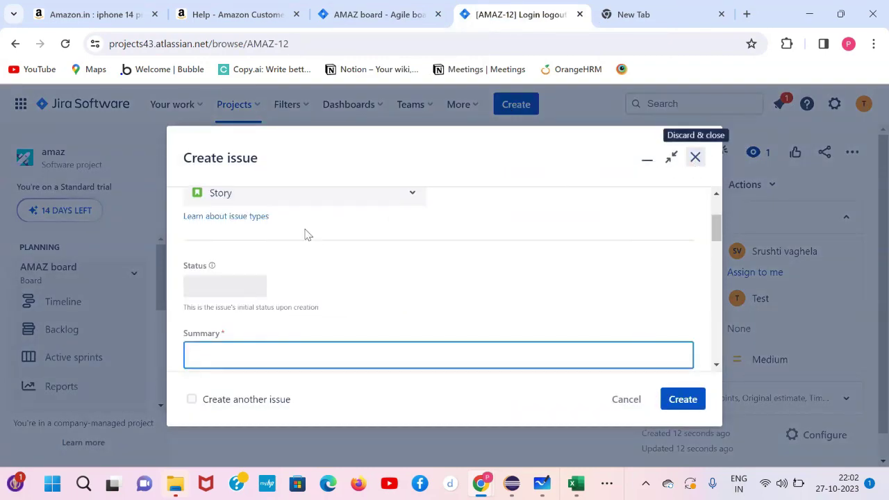
left_click(193, 182)
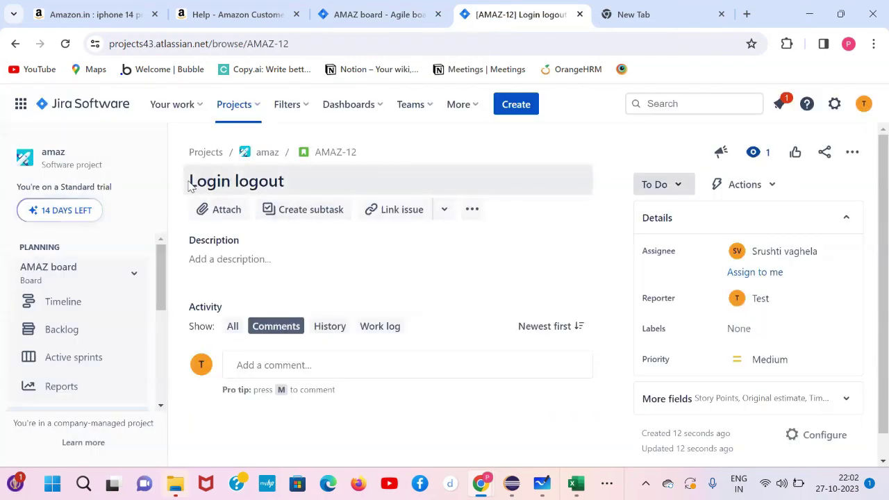
left_click_drag(193, 182, 287, 193)
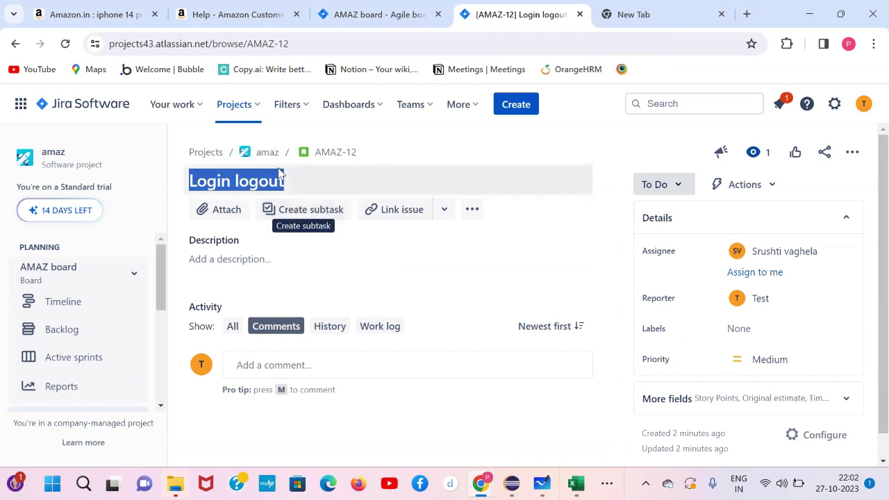
left_click(320, 249)
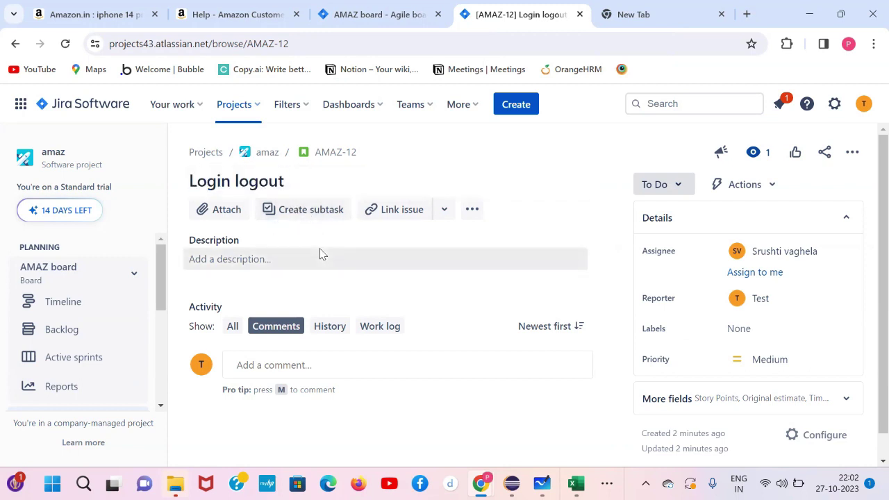
- Add a subtask named "automation script writing" to the "Login logout" story
left_click(319, 212)
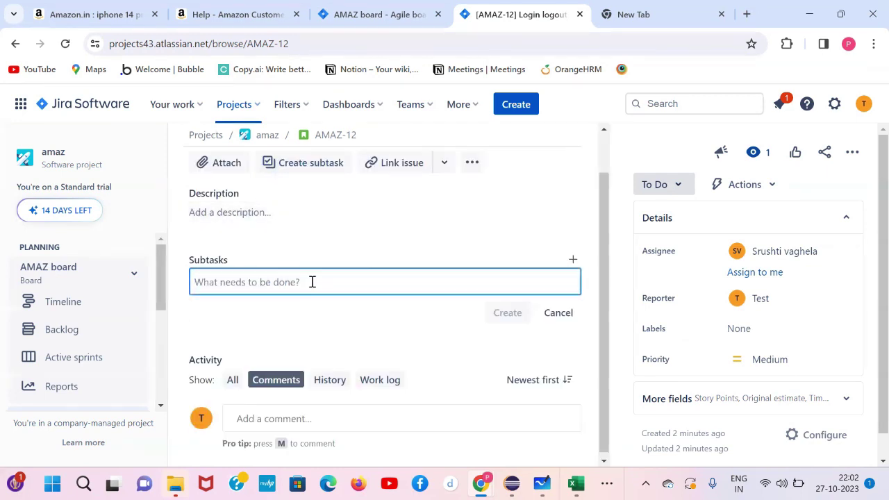
type("automation script wit")
key("BackSpace")
key("BackSpace")
type("riting")
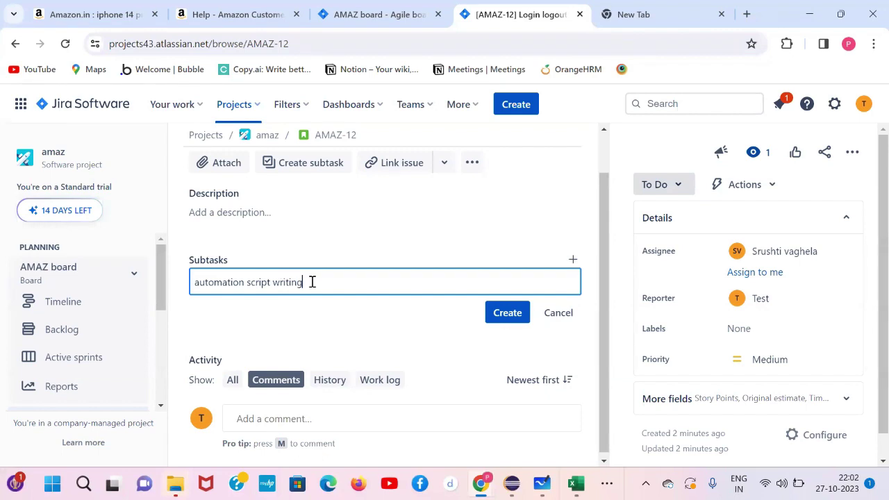
left_click(498, 313)
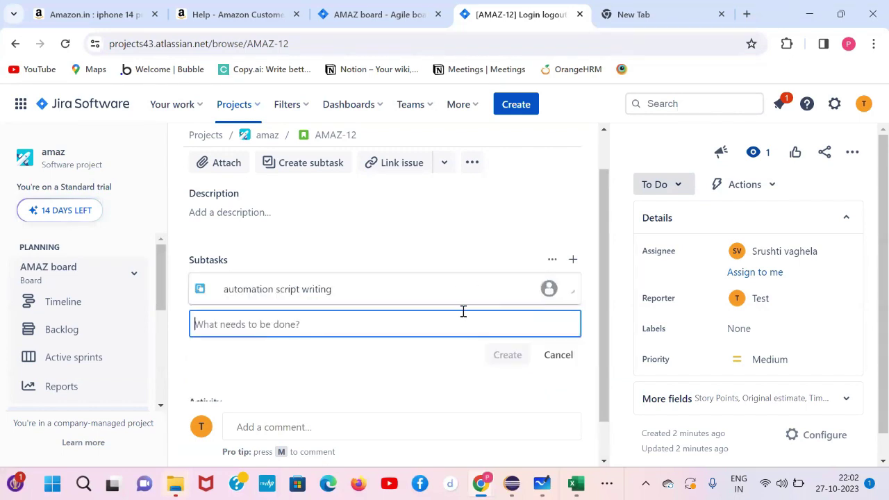
- Open the "automation script writing" subtask and assign it to the other team member
left_click(299, 291)
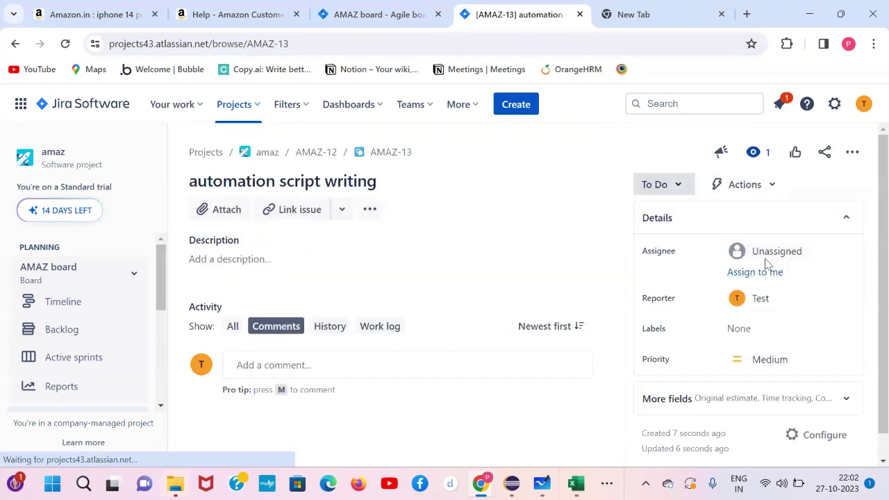
left_click(770, 251)
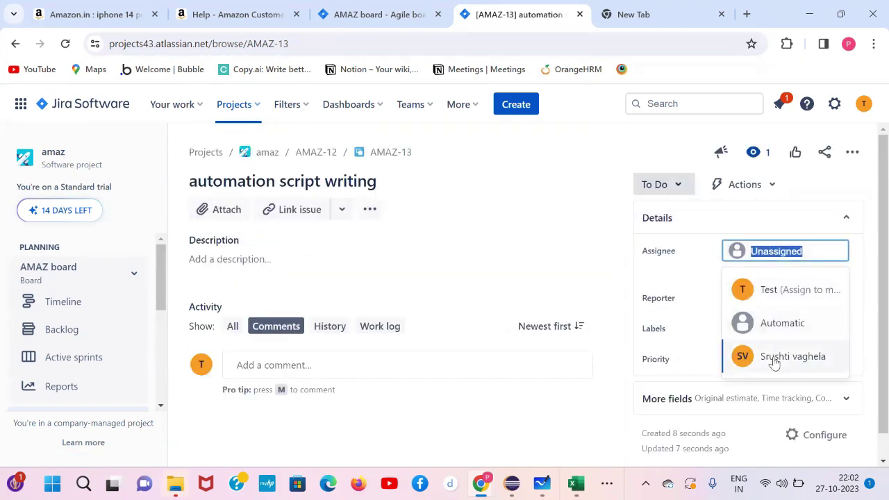
left_click(772, 360)
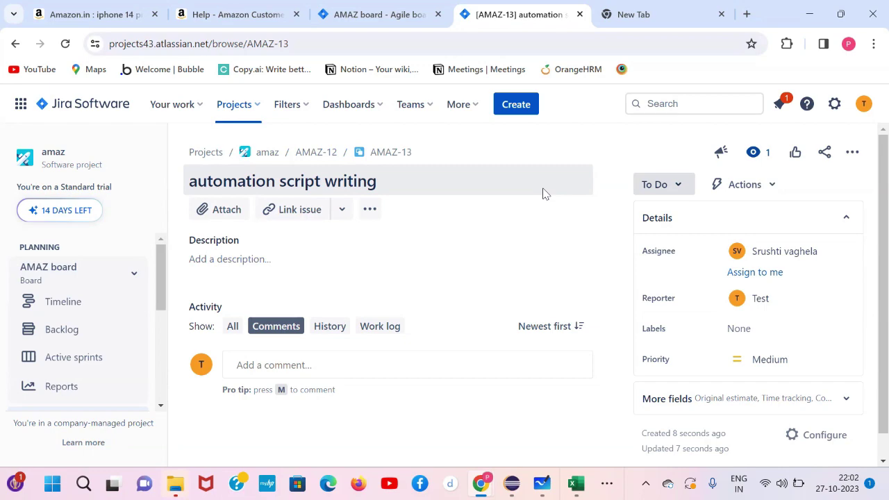
- Examine the issue types offered for a new issue and discard the form without creating anything
left_click(522, 109)
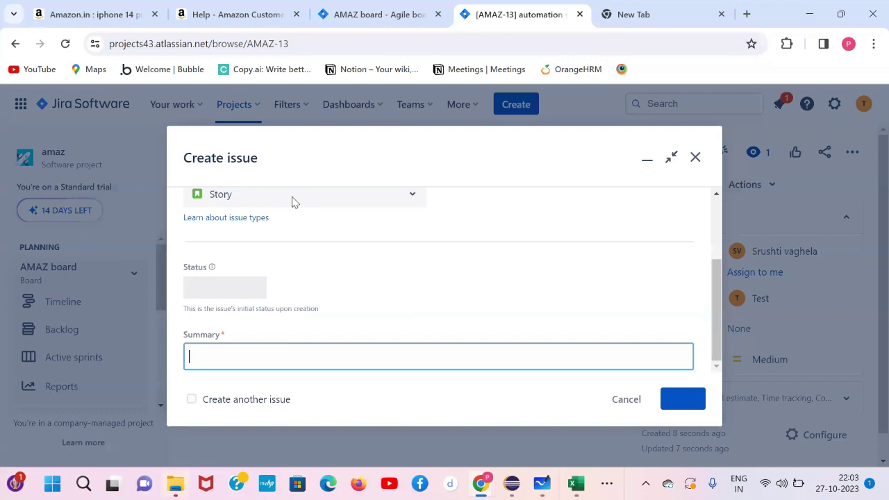
left_click(292, 202)
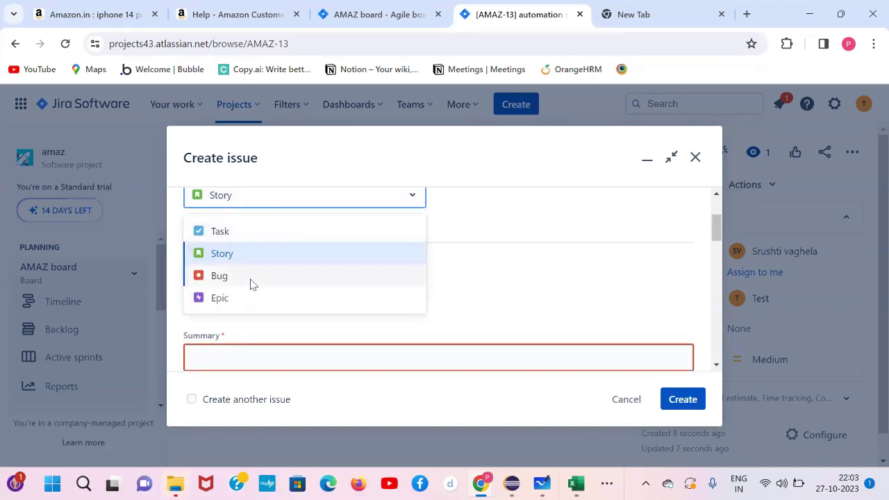
left_click(362, 286)
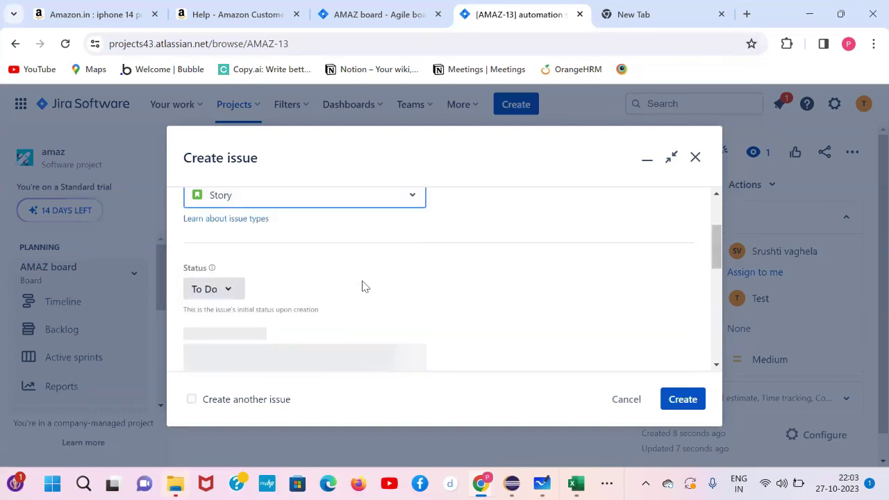
left_click(624, 401)
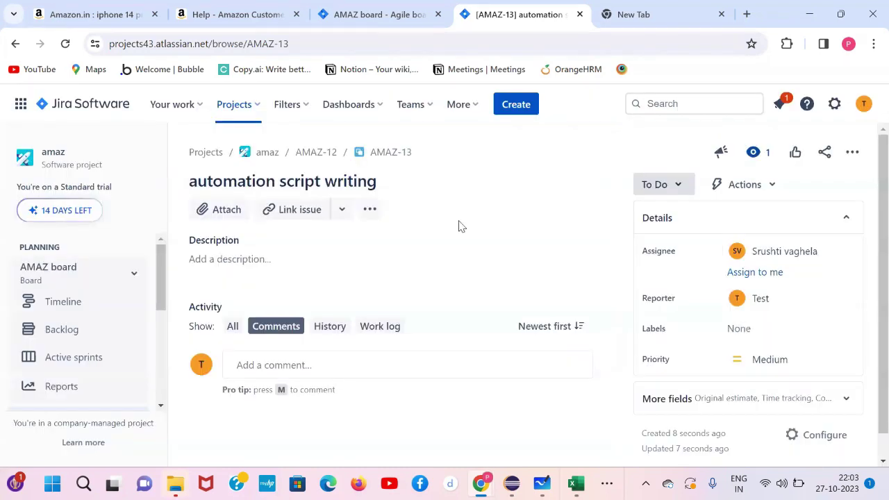
- Leave the subtask for the AMAZ board's active sprints and look over its To Do, In Progress and Done columns
left_click(377, 24)
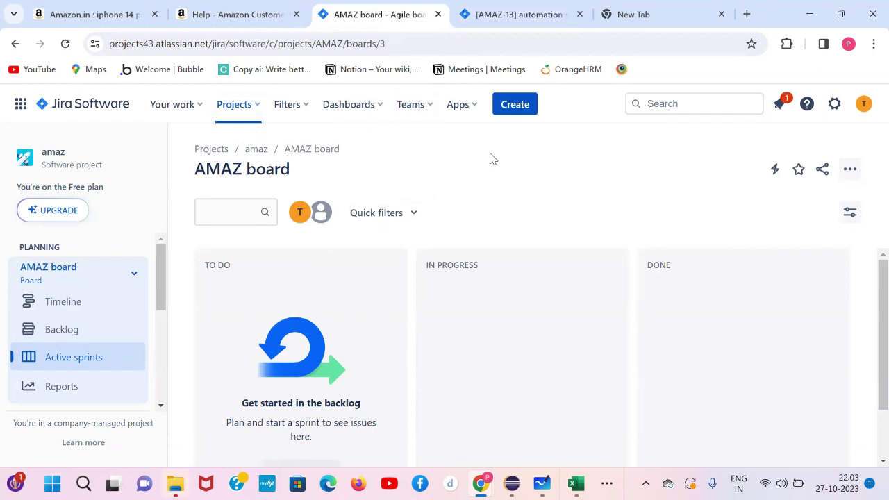
left_click(538, 21)
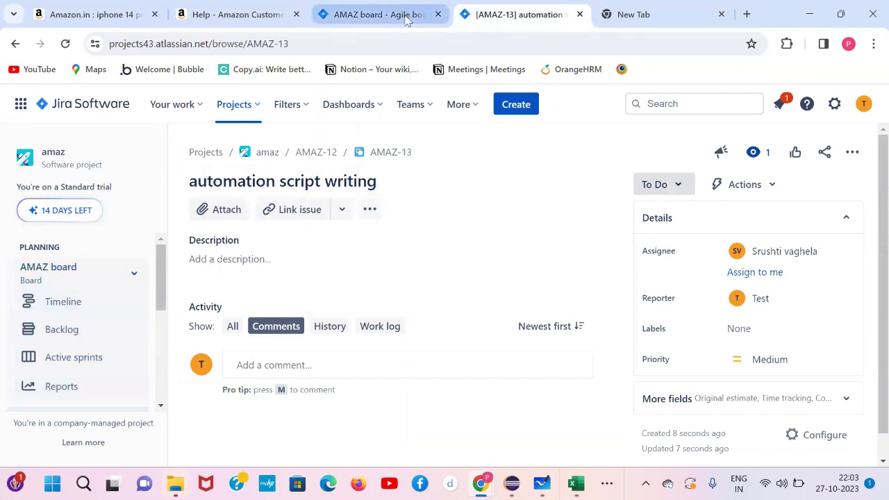
left_click(57, 356)
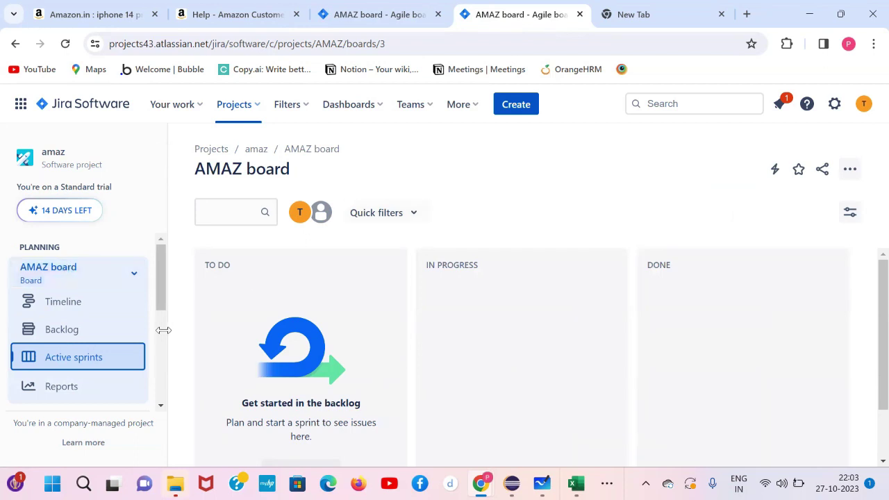
left_click(401, 23)
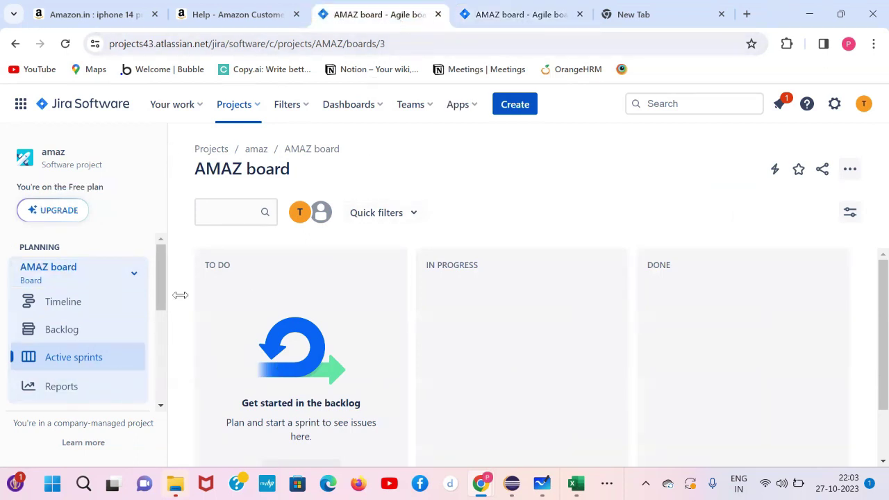